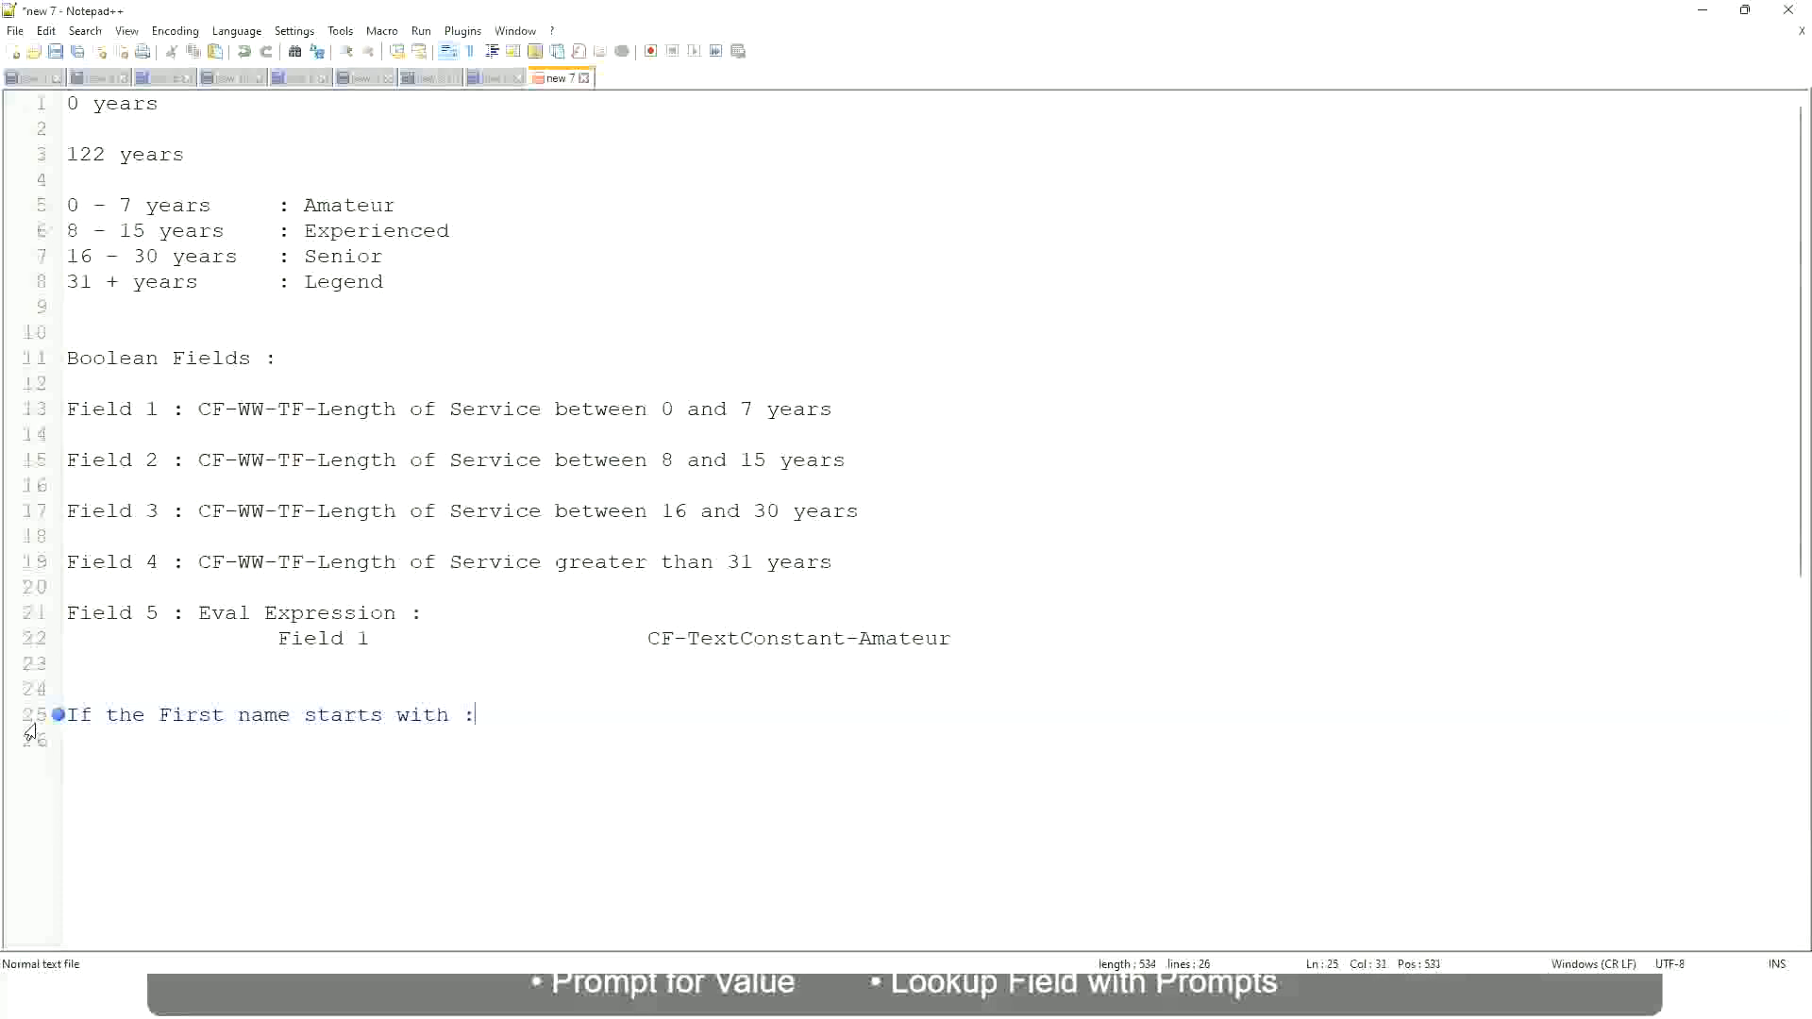
Add the letter range "A - G :" after "If the First name starts with :" on line 25
text(A - G)
text(:)
key(Tab)
key(Tab)
key(Tab)
Enter "A Listers" in double quotes as the result for the A - G range
text(A ll)
key(BackSpace)
key(BackSpace)
text(Listers)
key(Left)
key(ctrl+Left)
text("")
key(Right)
key(BackSpace)
key(Right)
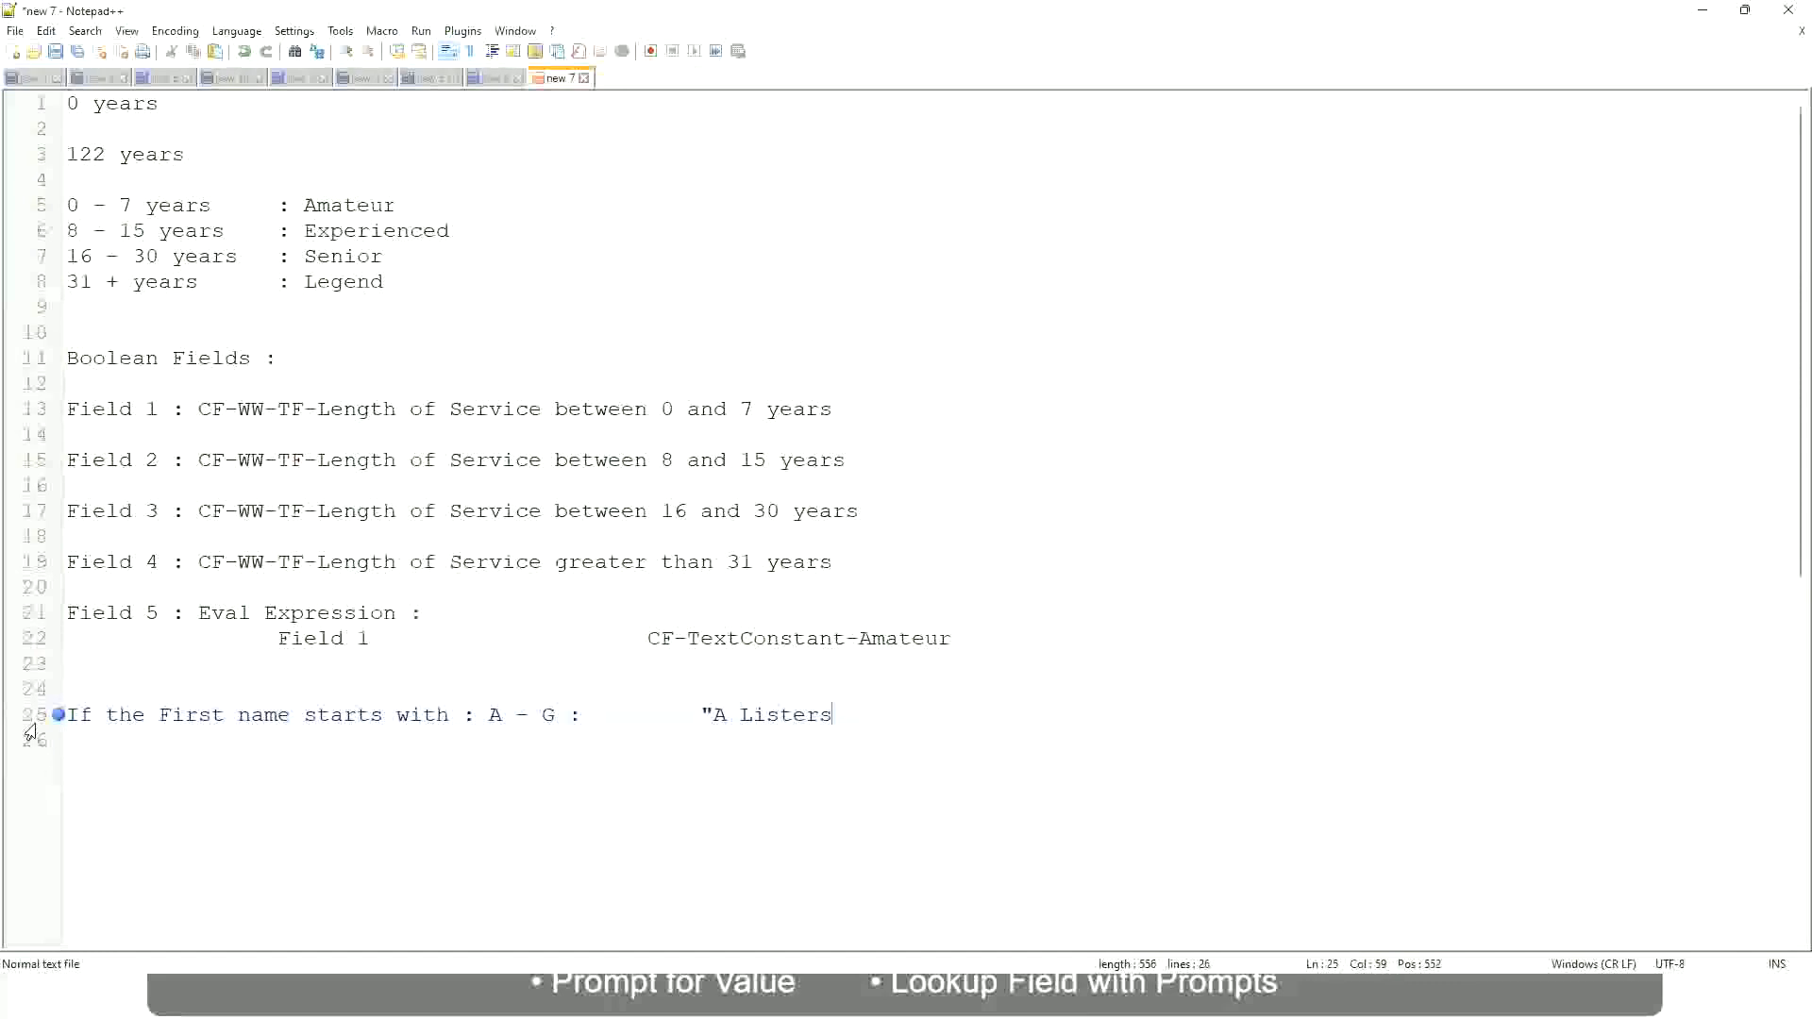
text(")
Add a second line mapping the range H - P to the quoted result "His Majesty", aligned under the first
key(Return)
text(H -)
text(P)
key(Tab)
key(Tab)
key(Tab)
key(Tab)
key(Tab)
key(Tab)
key(Tab)
text(:)
key(Tab)
key(Tab)
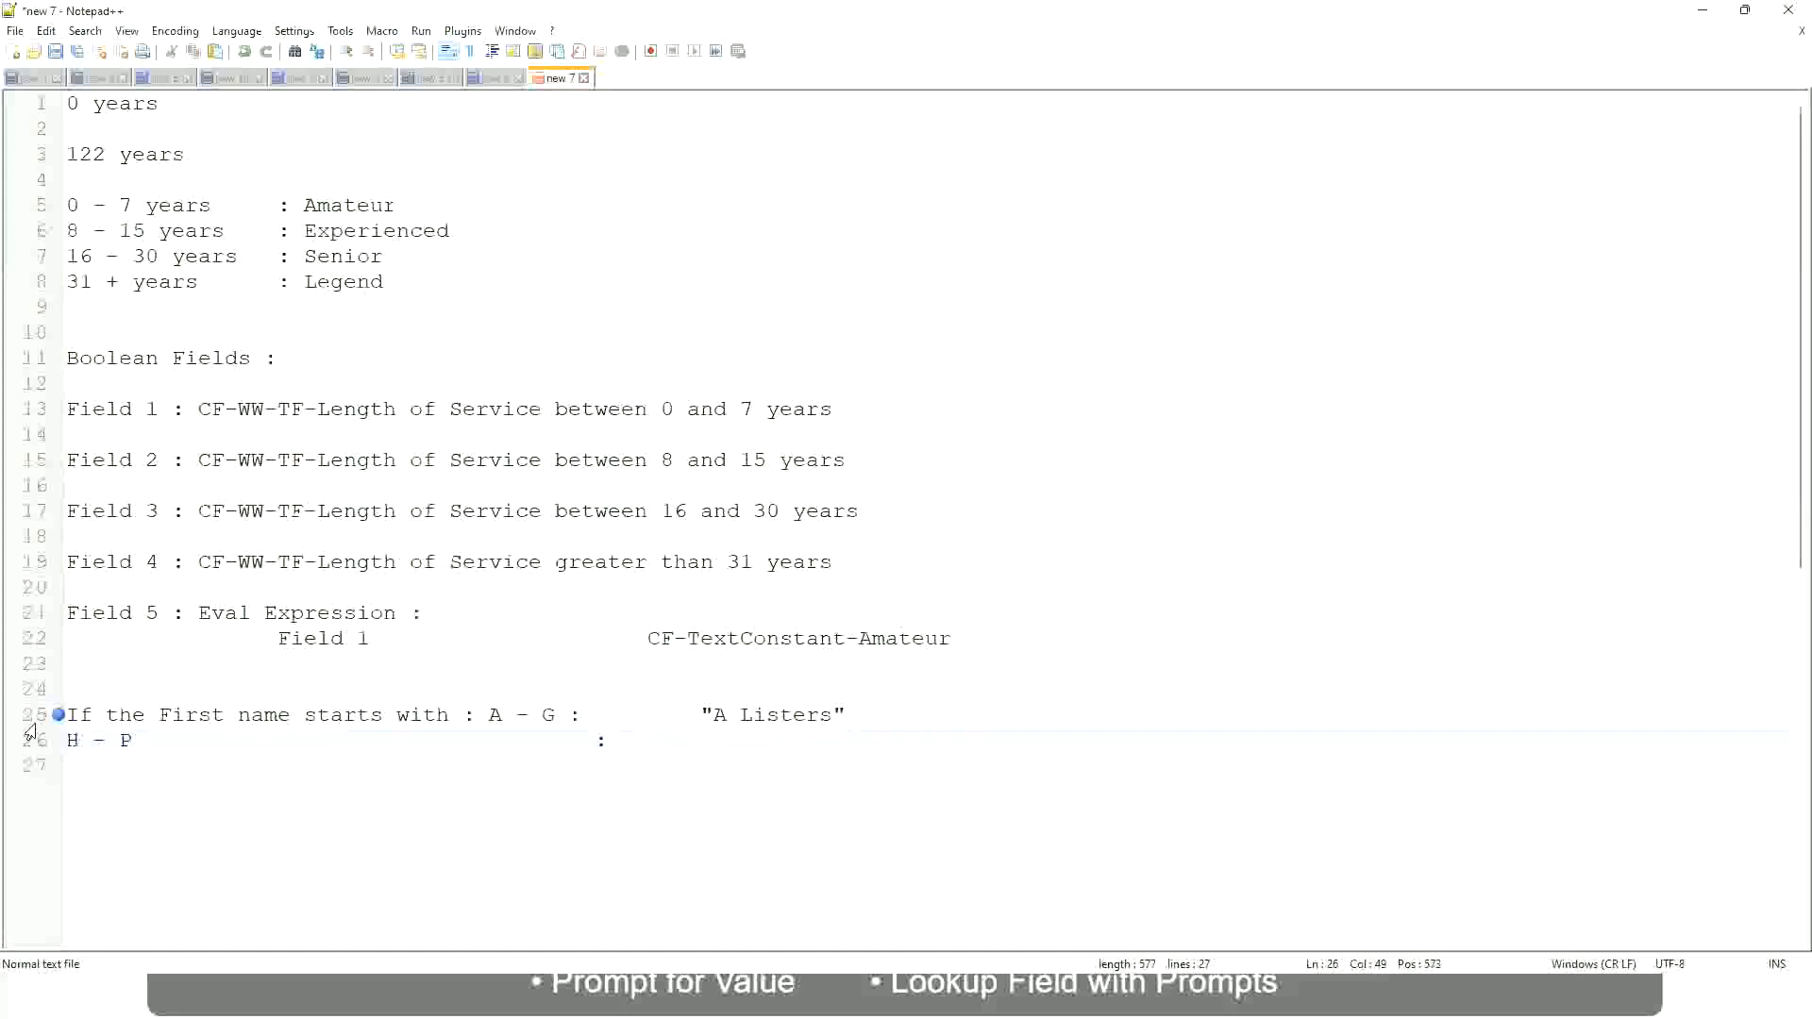
text("His Majesty"")
key(BackSpace)
Add a third line mapping the range L - Z to the quoted result "Lords", aligned with the lines above
key(Return)
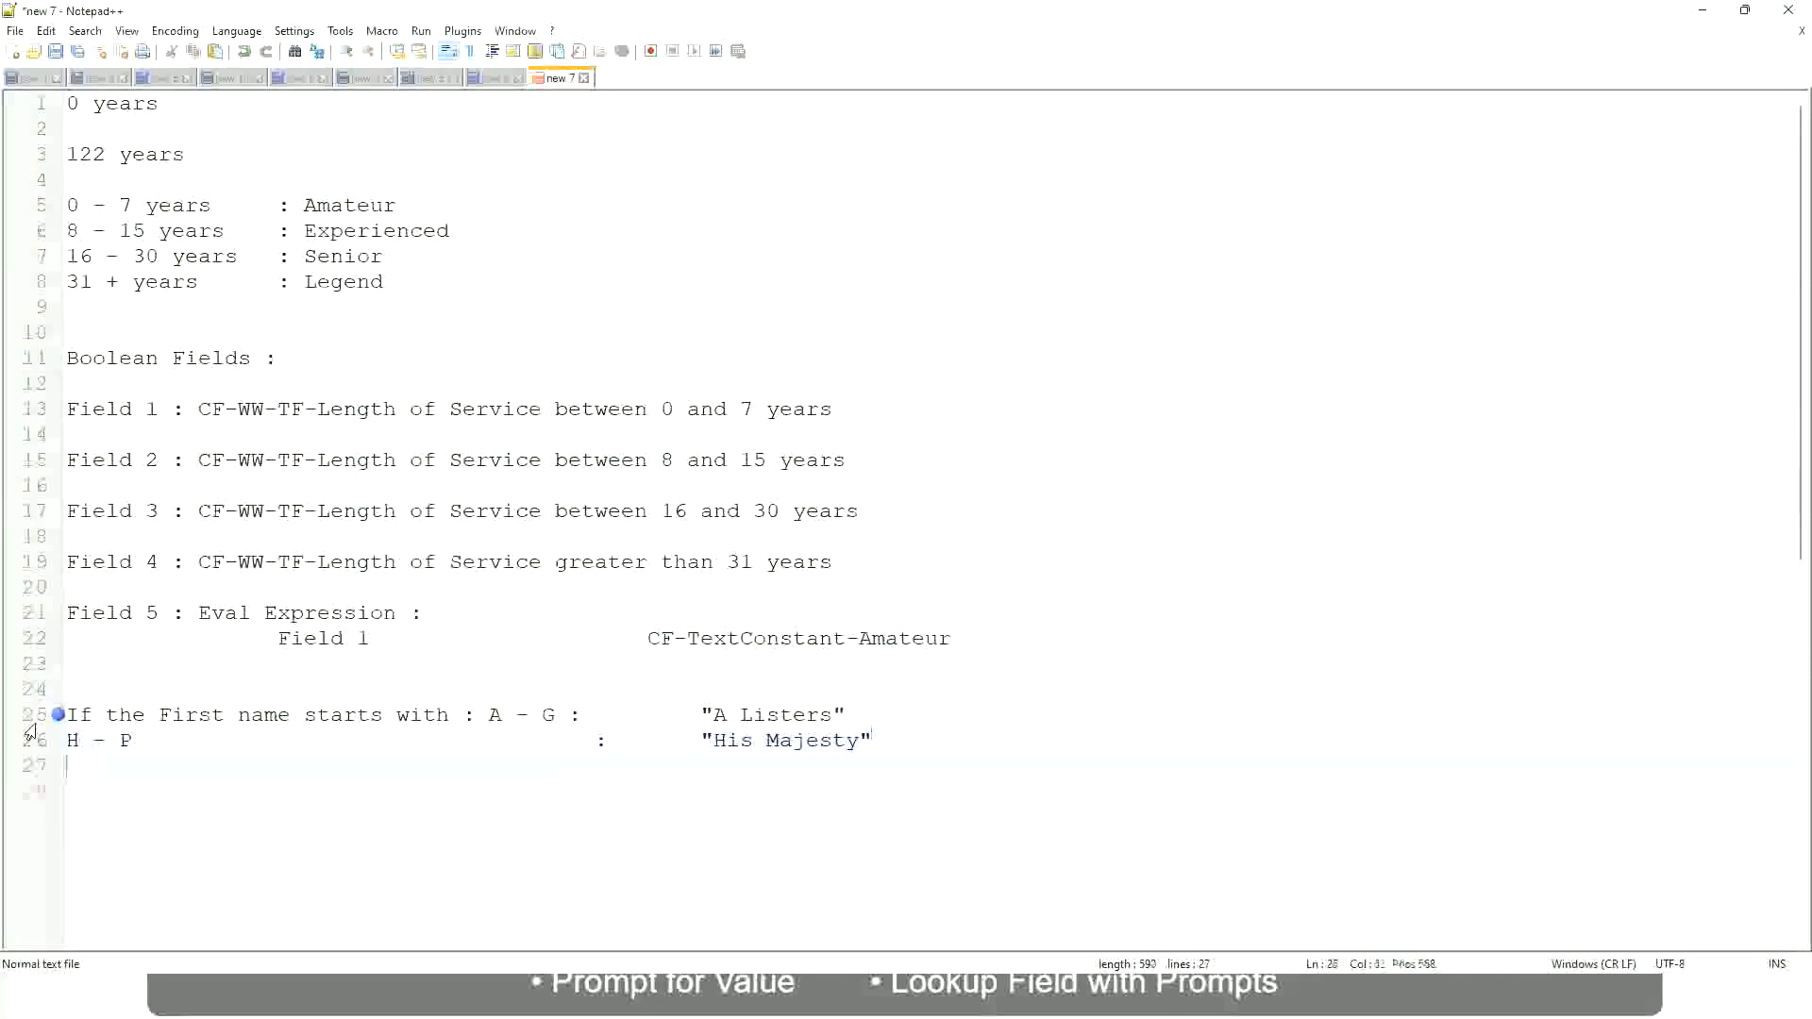
text(L)
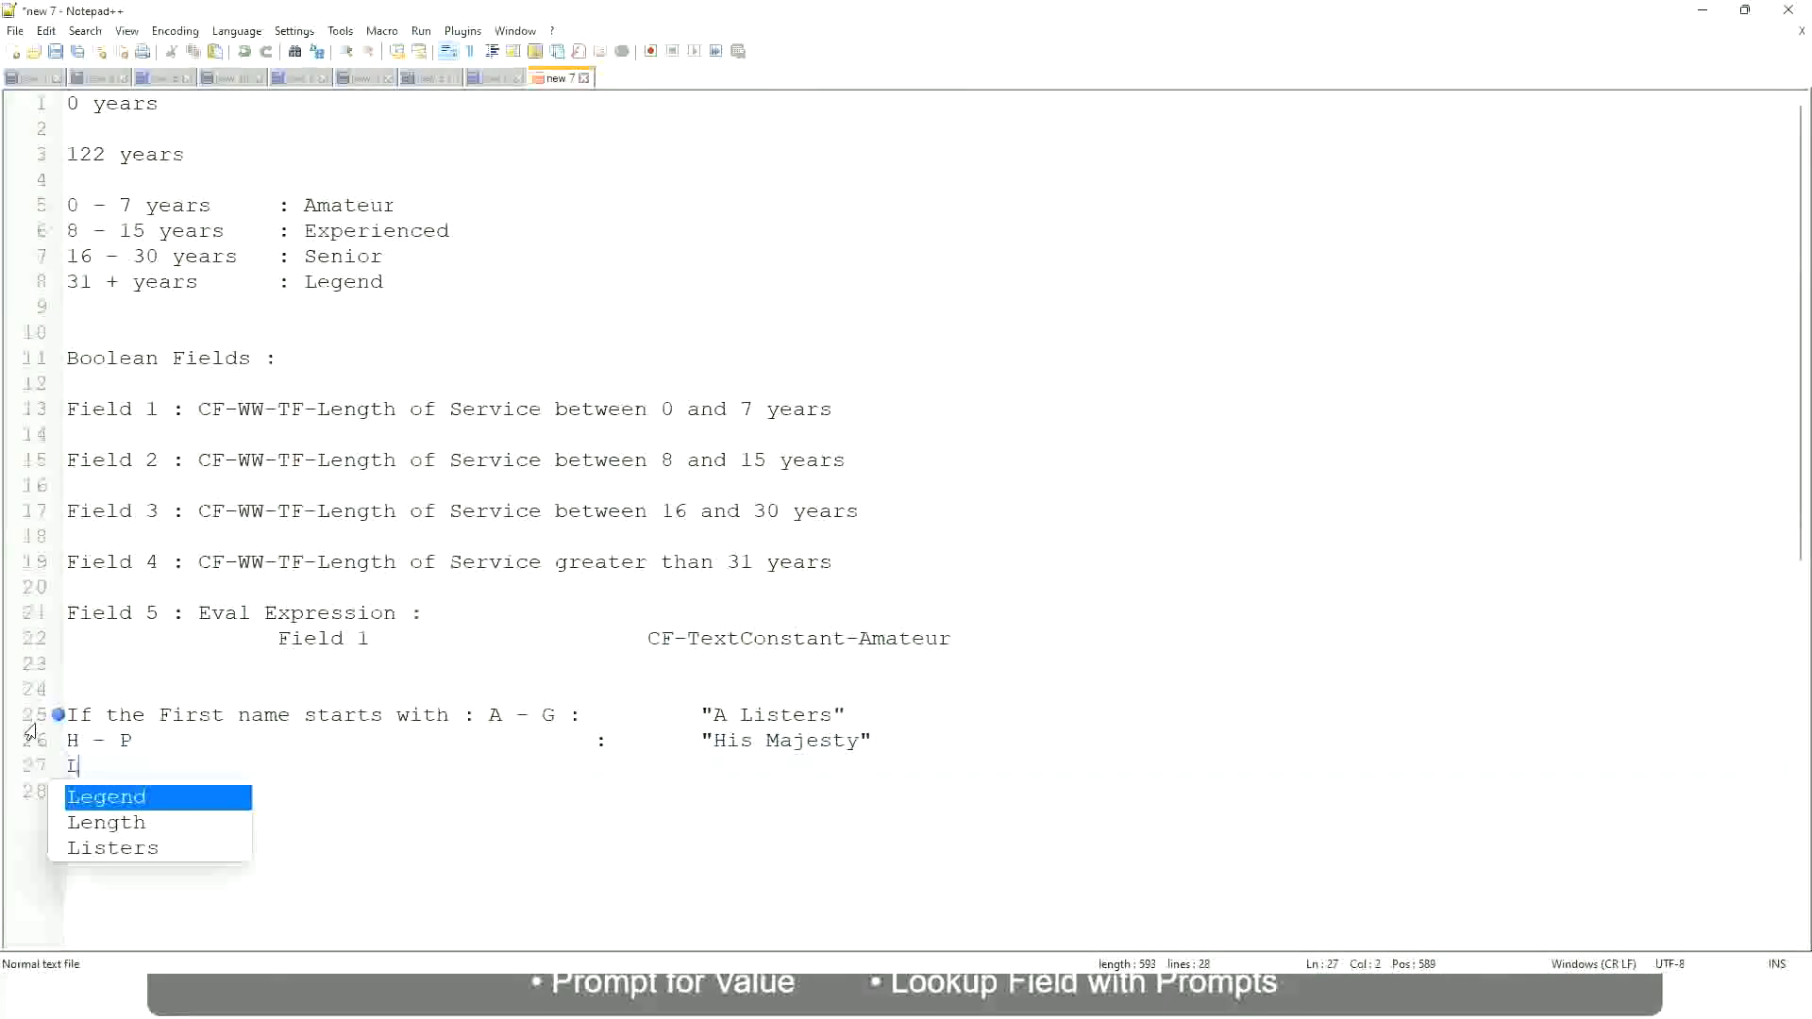
text( - Z)
key(Tab)
key(Tab)
key(Tab)
key(Tab)
key(Tab)
key(Tab)
key(Tab)
key(Tab)
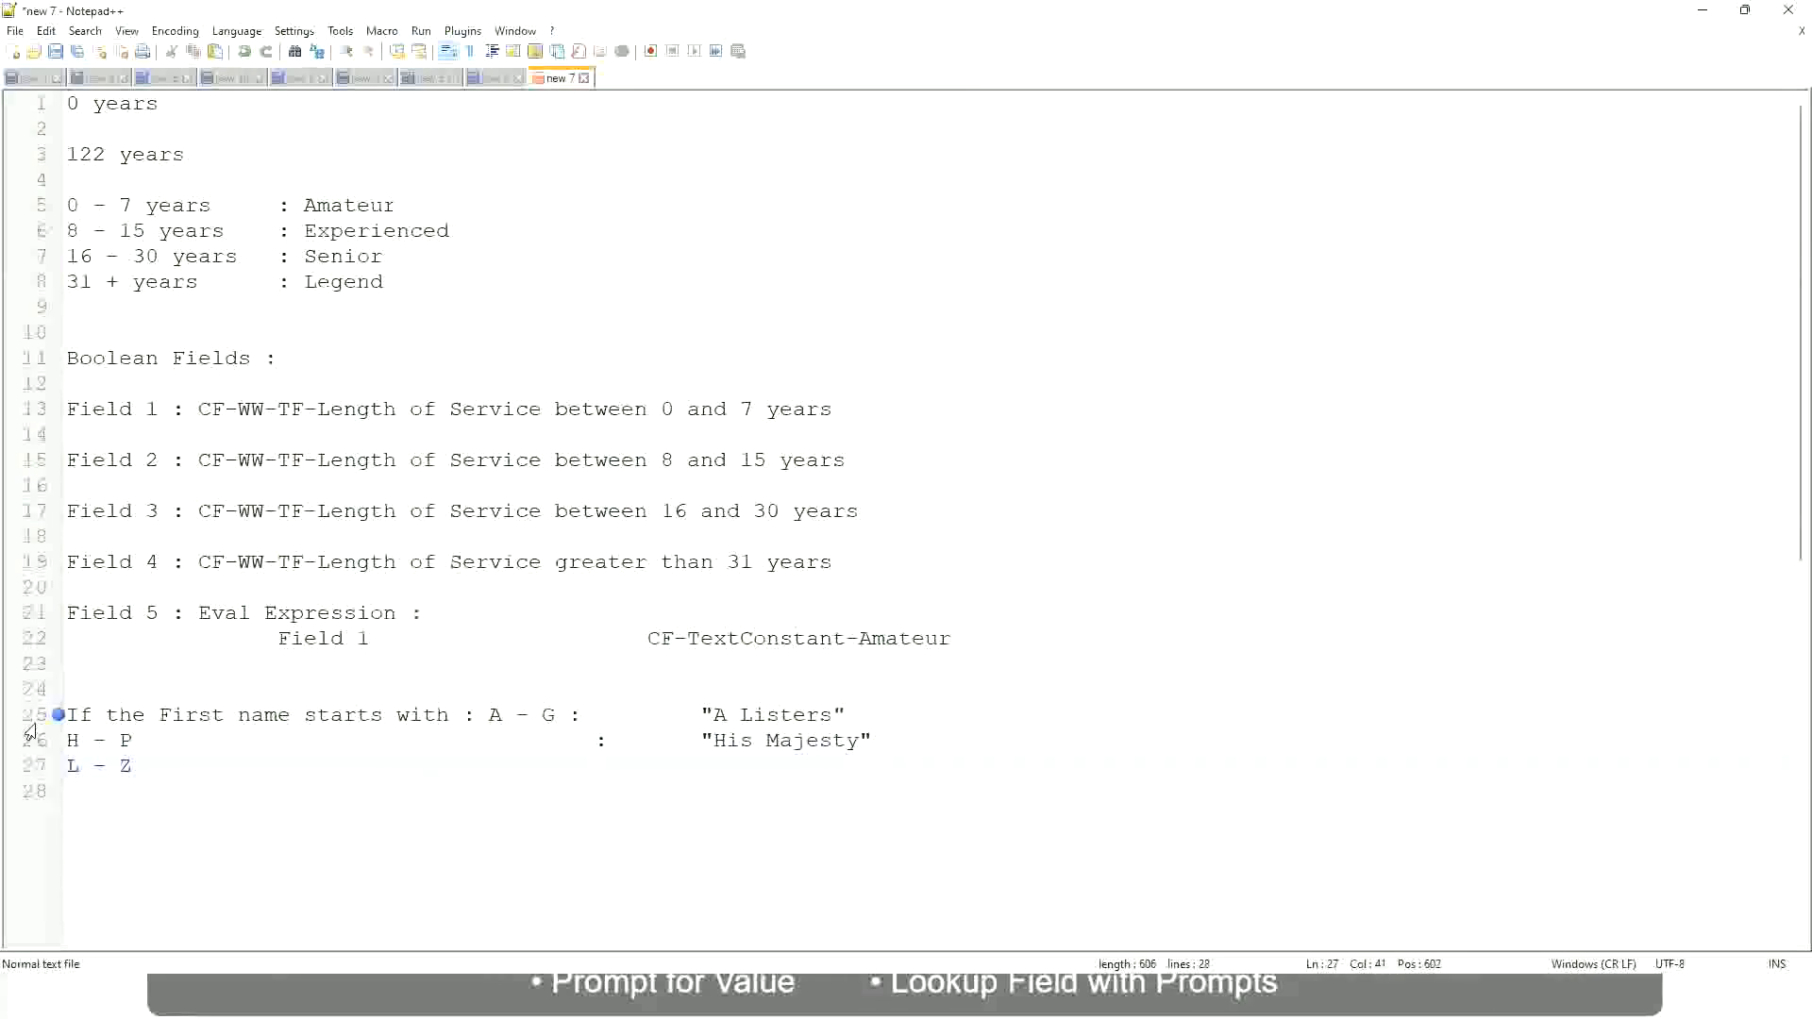
text(:)
key(Tab)
text("Lords)
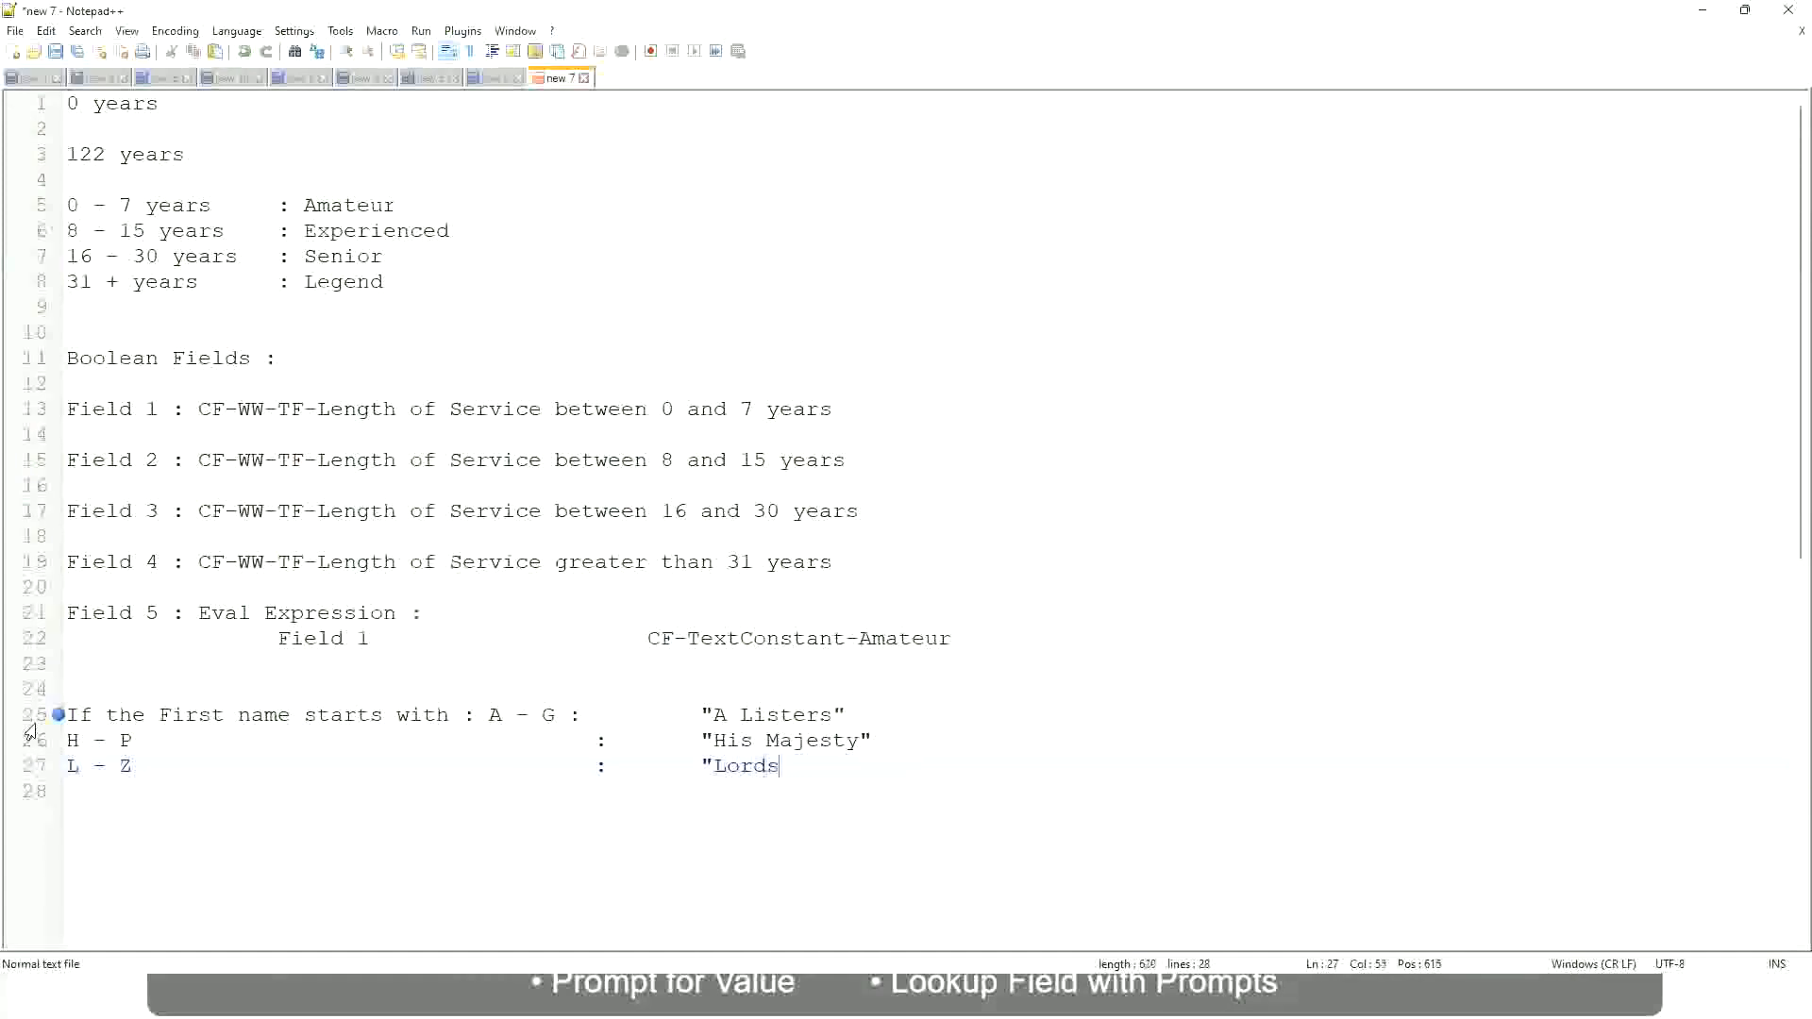
text("")
key(BackSpace)
key(Right)
drag(786, 766, 862, 712)
click(746, 714)
key(Right)
click(685, 748)
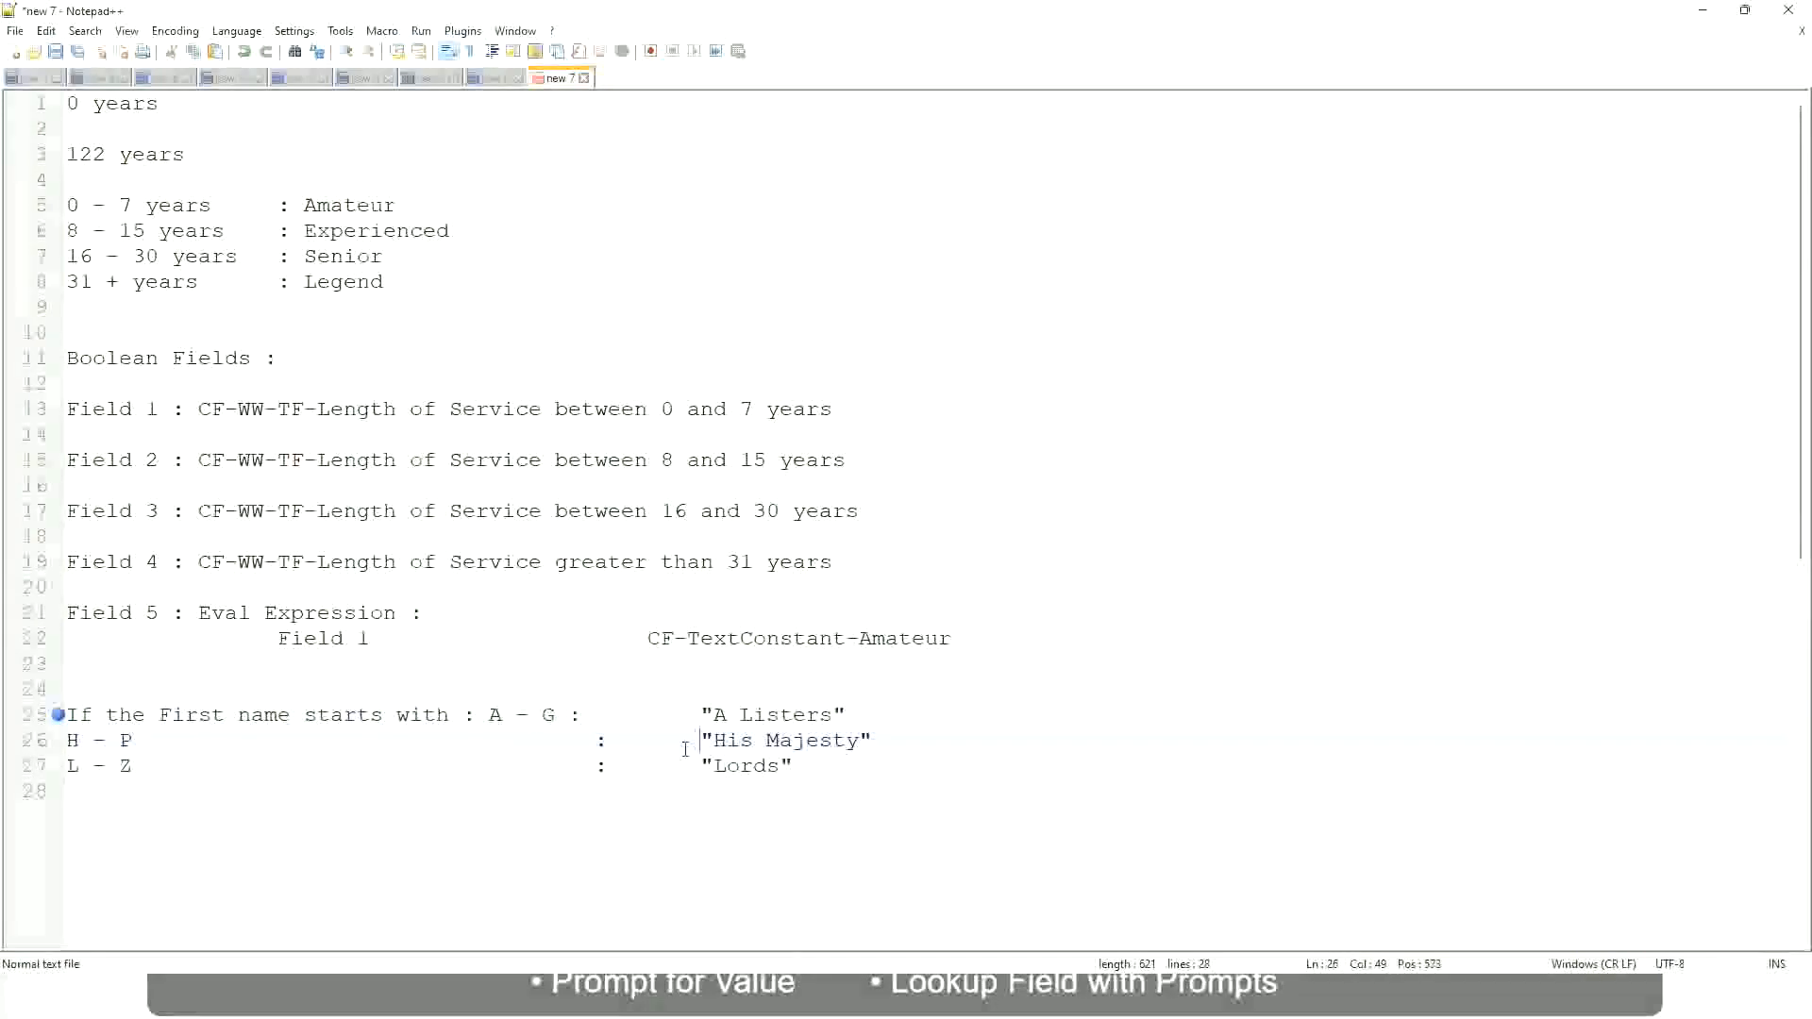
Replace the three first-name rule lines with a new line starting with "If"
drag(821, 789, 57, 715)
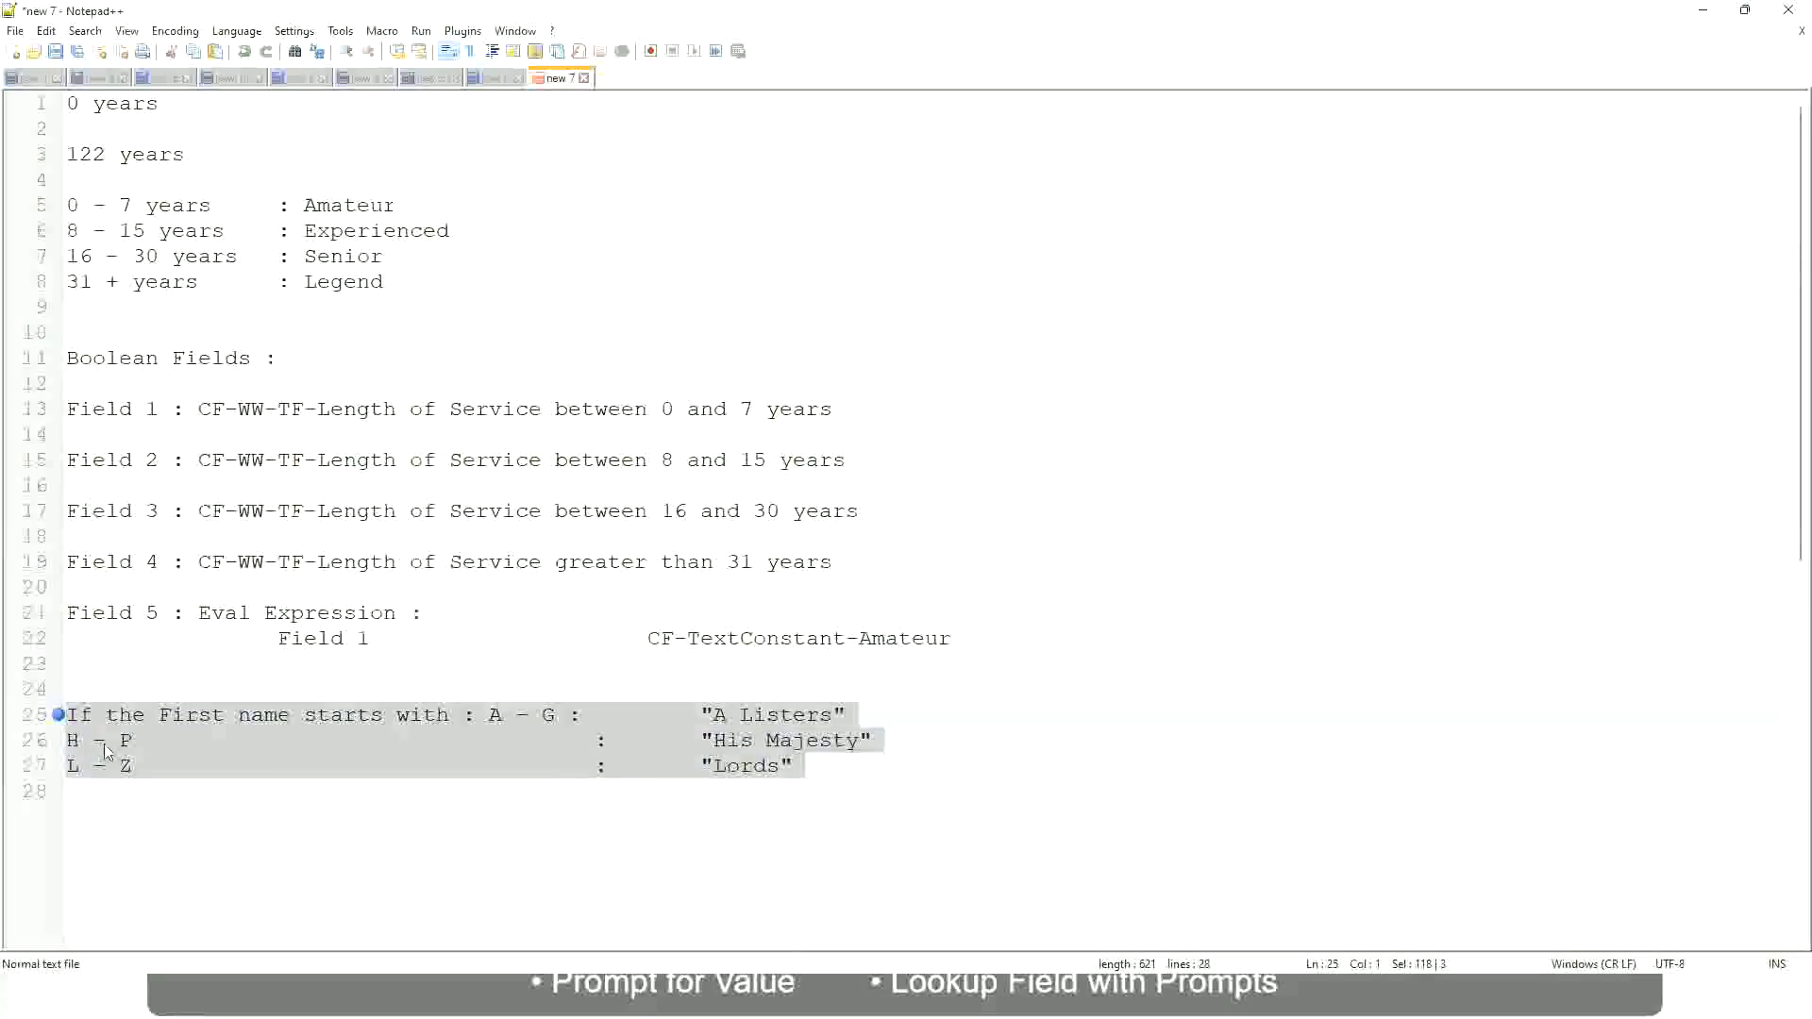
text(If)
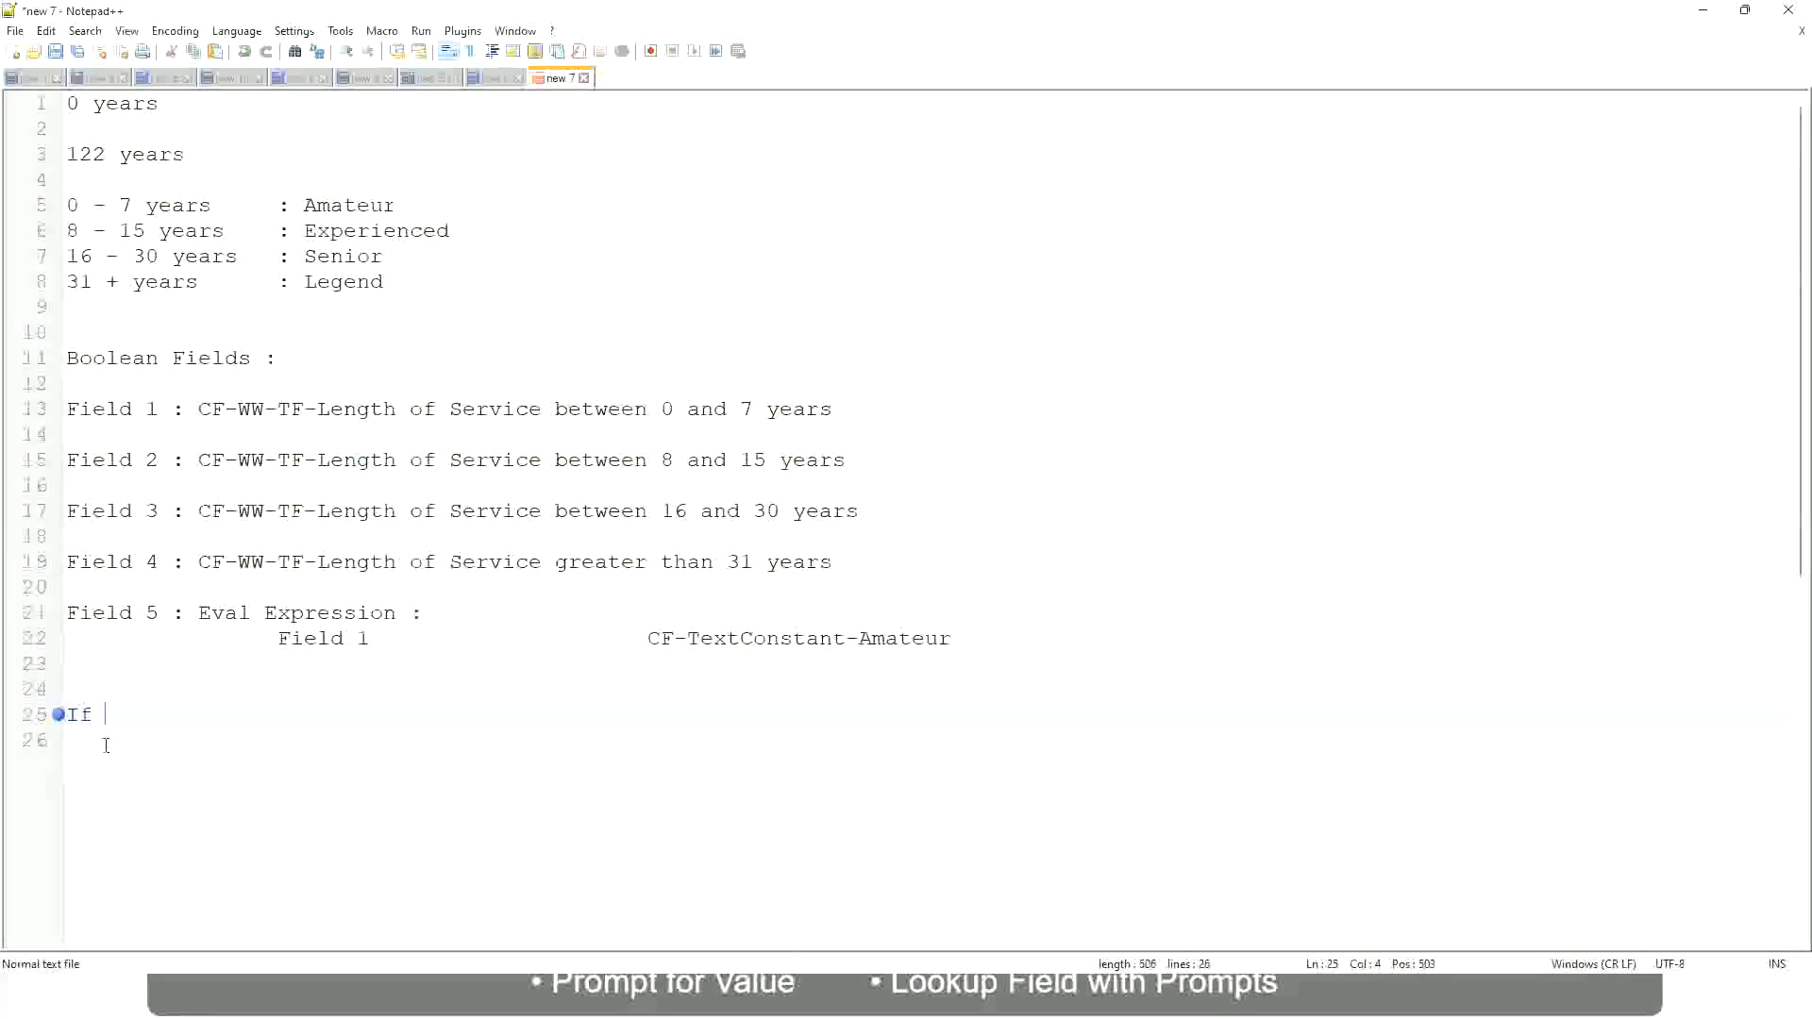
text( Prior E)
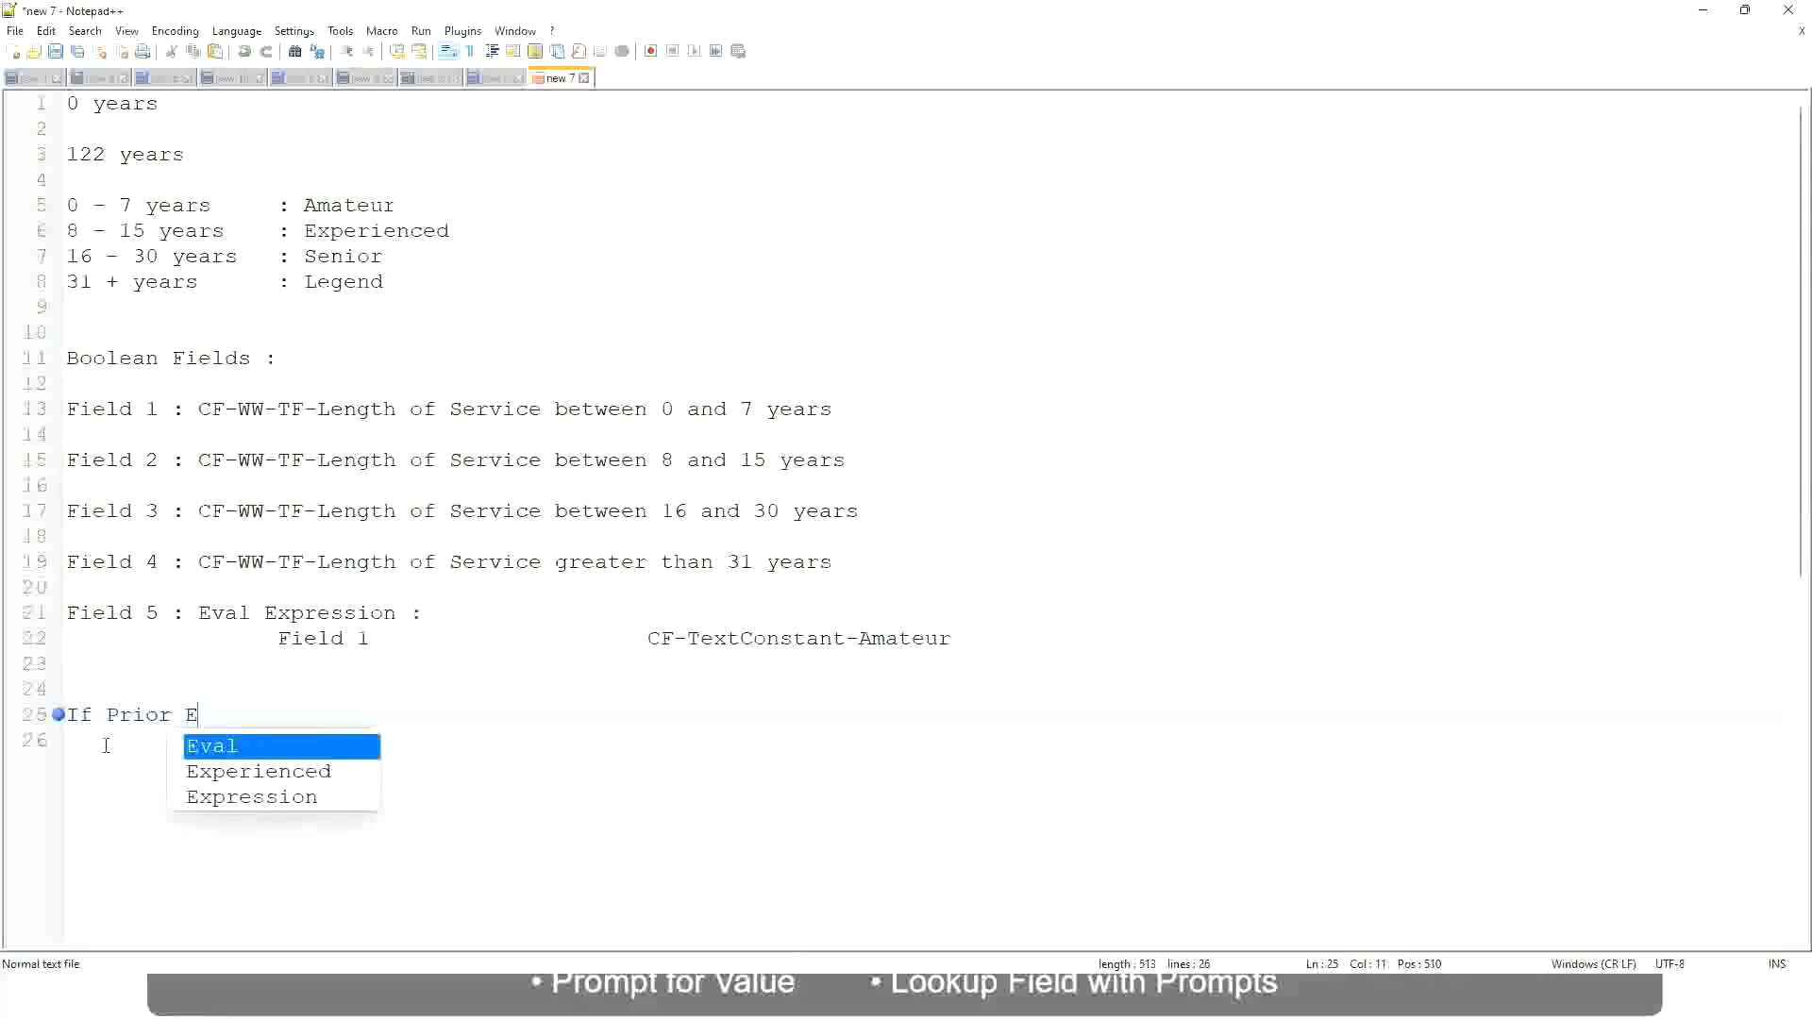
text(xperience)
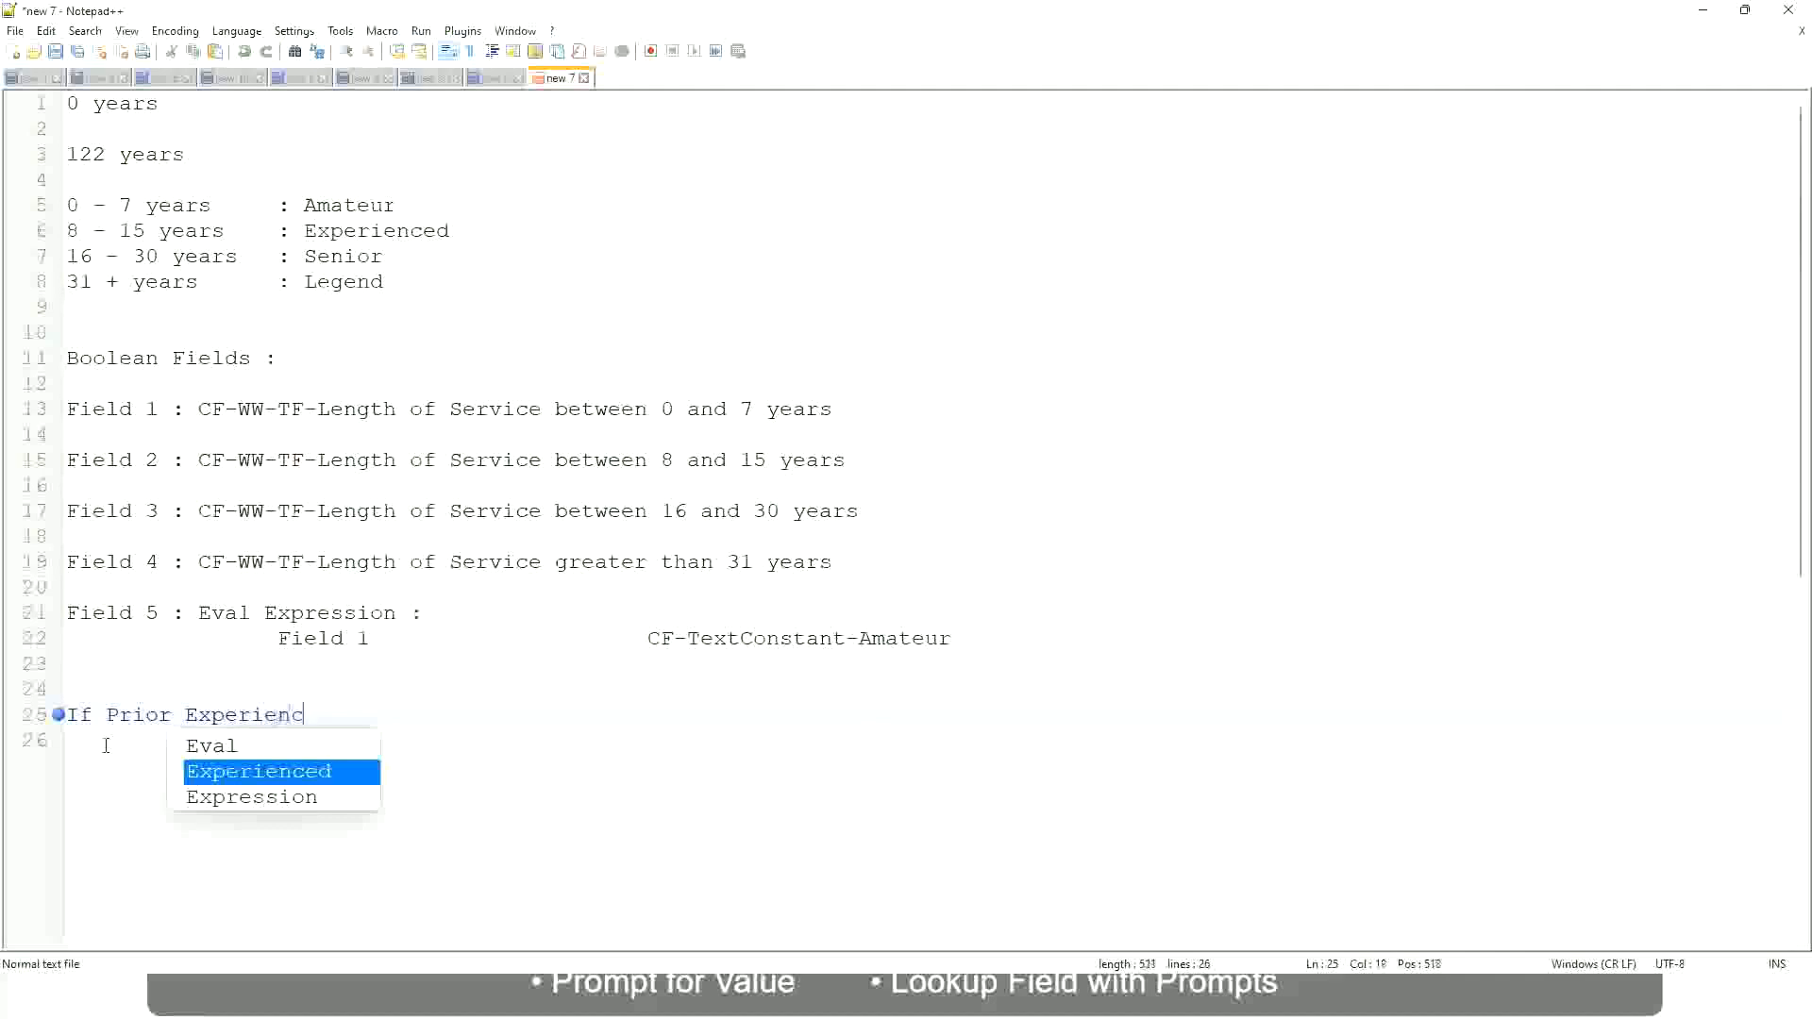
key(BackSpace)
key(BackSpace)
key(BackSpace)
key(BackSpace)
key(BackSpace)
key(BackSpace)
key(BackSpace)
key(BackSpace)
key(BackSpace)
key(BackSpace)
key(BackSpace)
key(BackSpace)
key(BackSpace)
key(BackSpace)
key(BackSpace)
key(BackSpace)
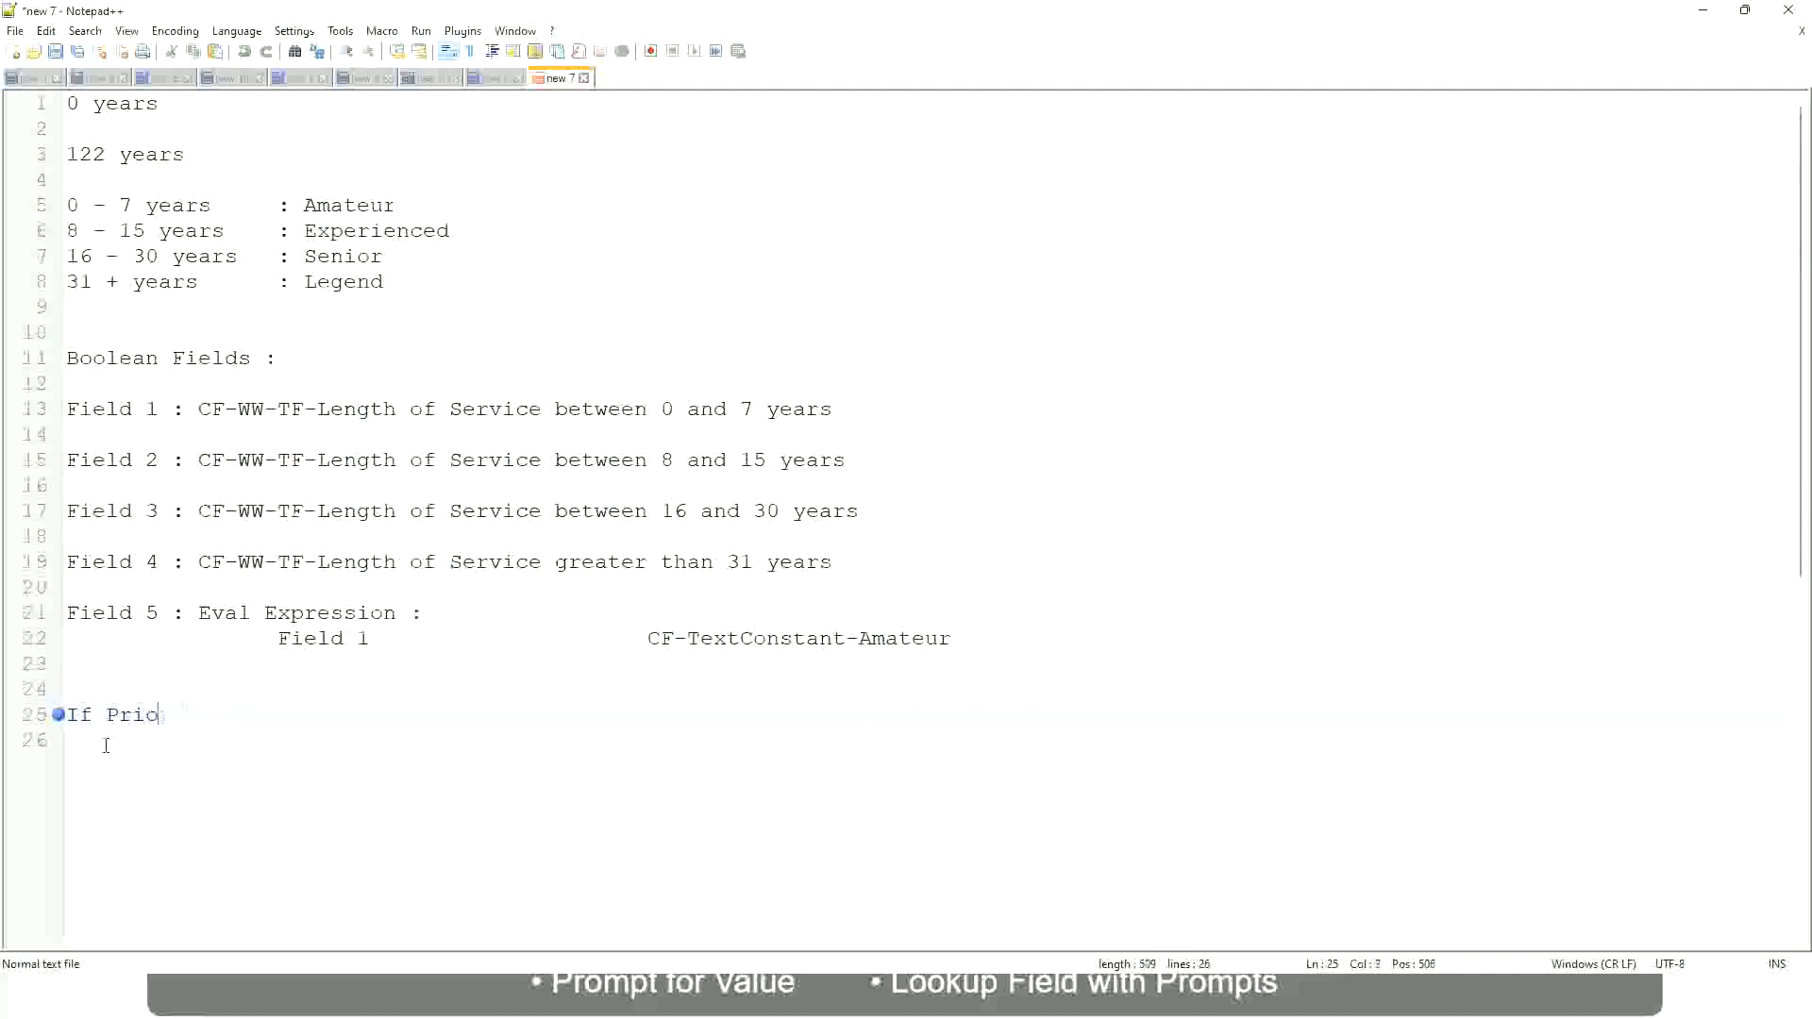
text(Job Profile is )
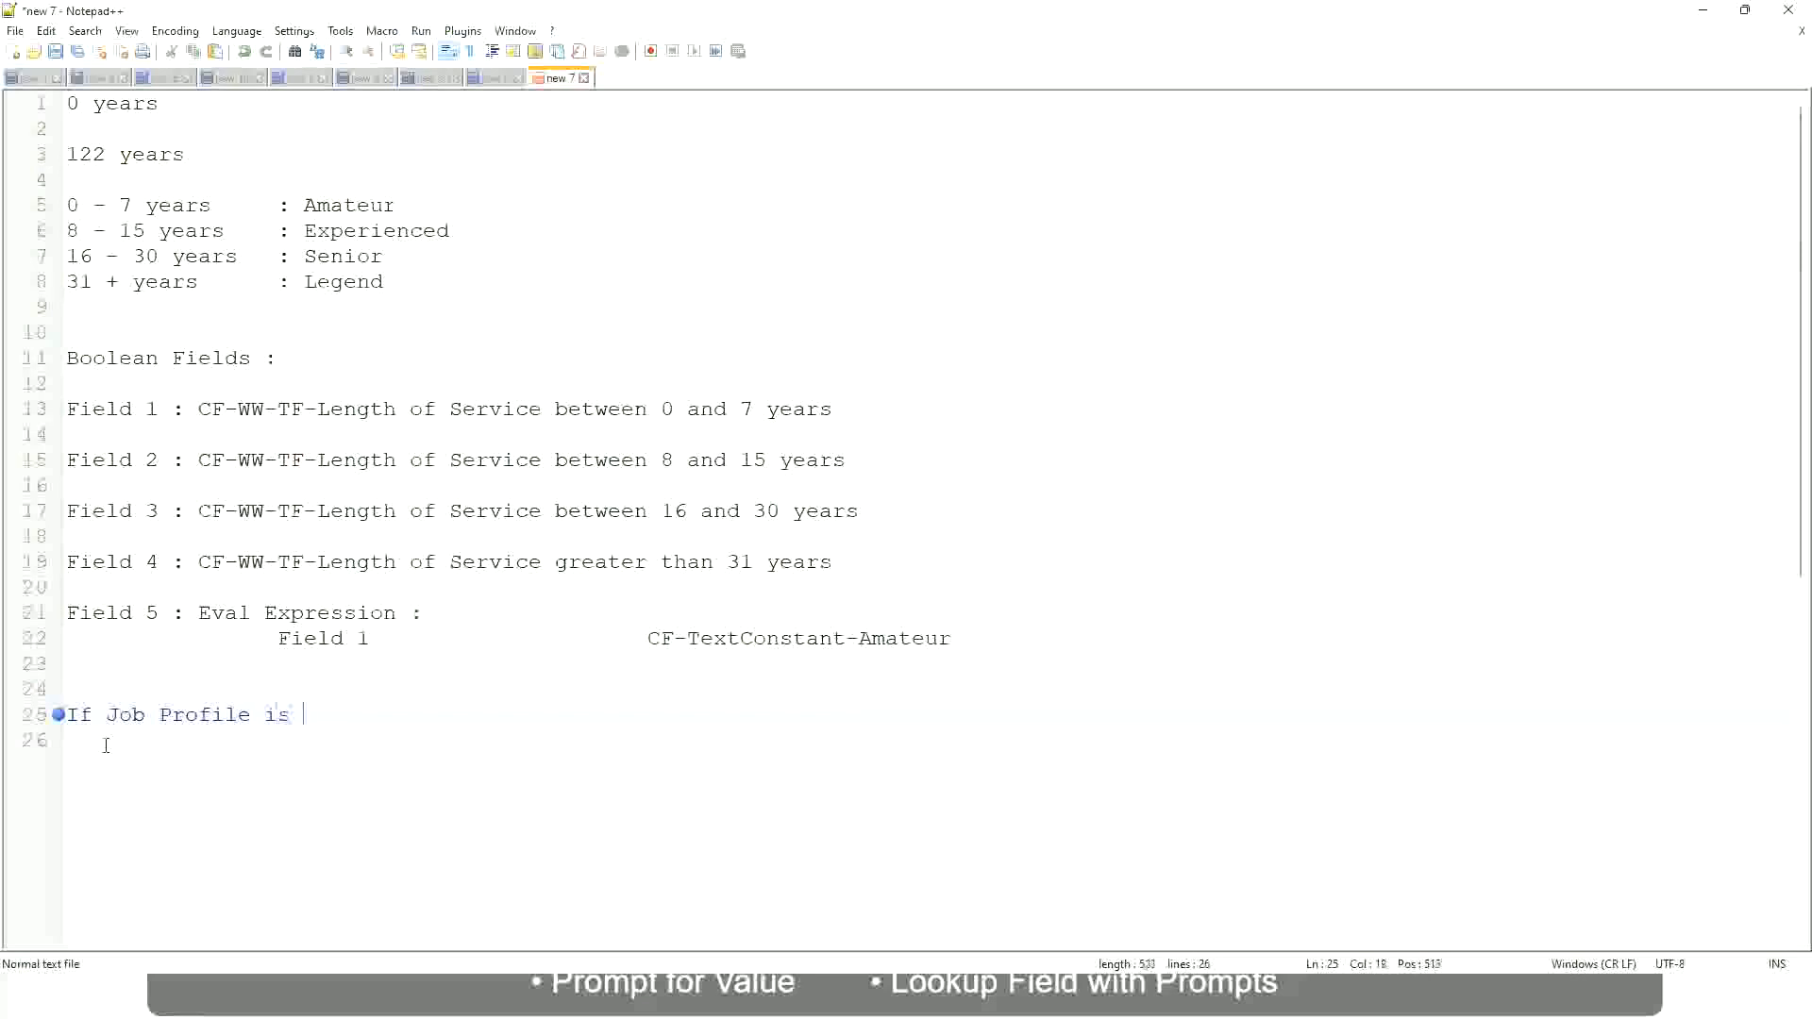
text(: Manager)
key(BackSpace)
key(BackSpace)
key(BackSpace)
key(BackSpace)
key(BackSpace)
key(BackSpace)
key(BackSpace)
key(BackSpace)
key(BackSpace)
key(BackSpace)
key(BackSpace)
key(BackSpace)
key(BackSpace)
key(BackSpace)
key(BackSpace)
key(BackSpace)
key(BackSpace)
key(BackSpace)
key(BackSpace)
key(BackSpace)
Write the condition on line 25 as "If Management Level is Manager or Above"
text(Manage)
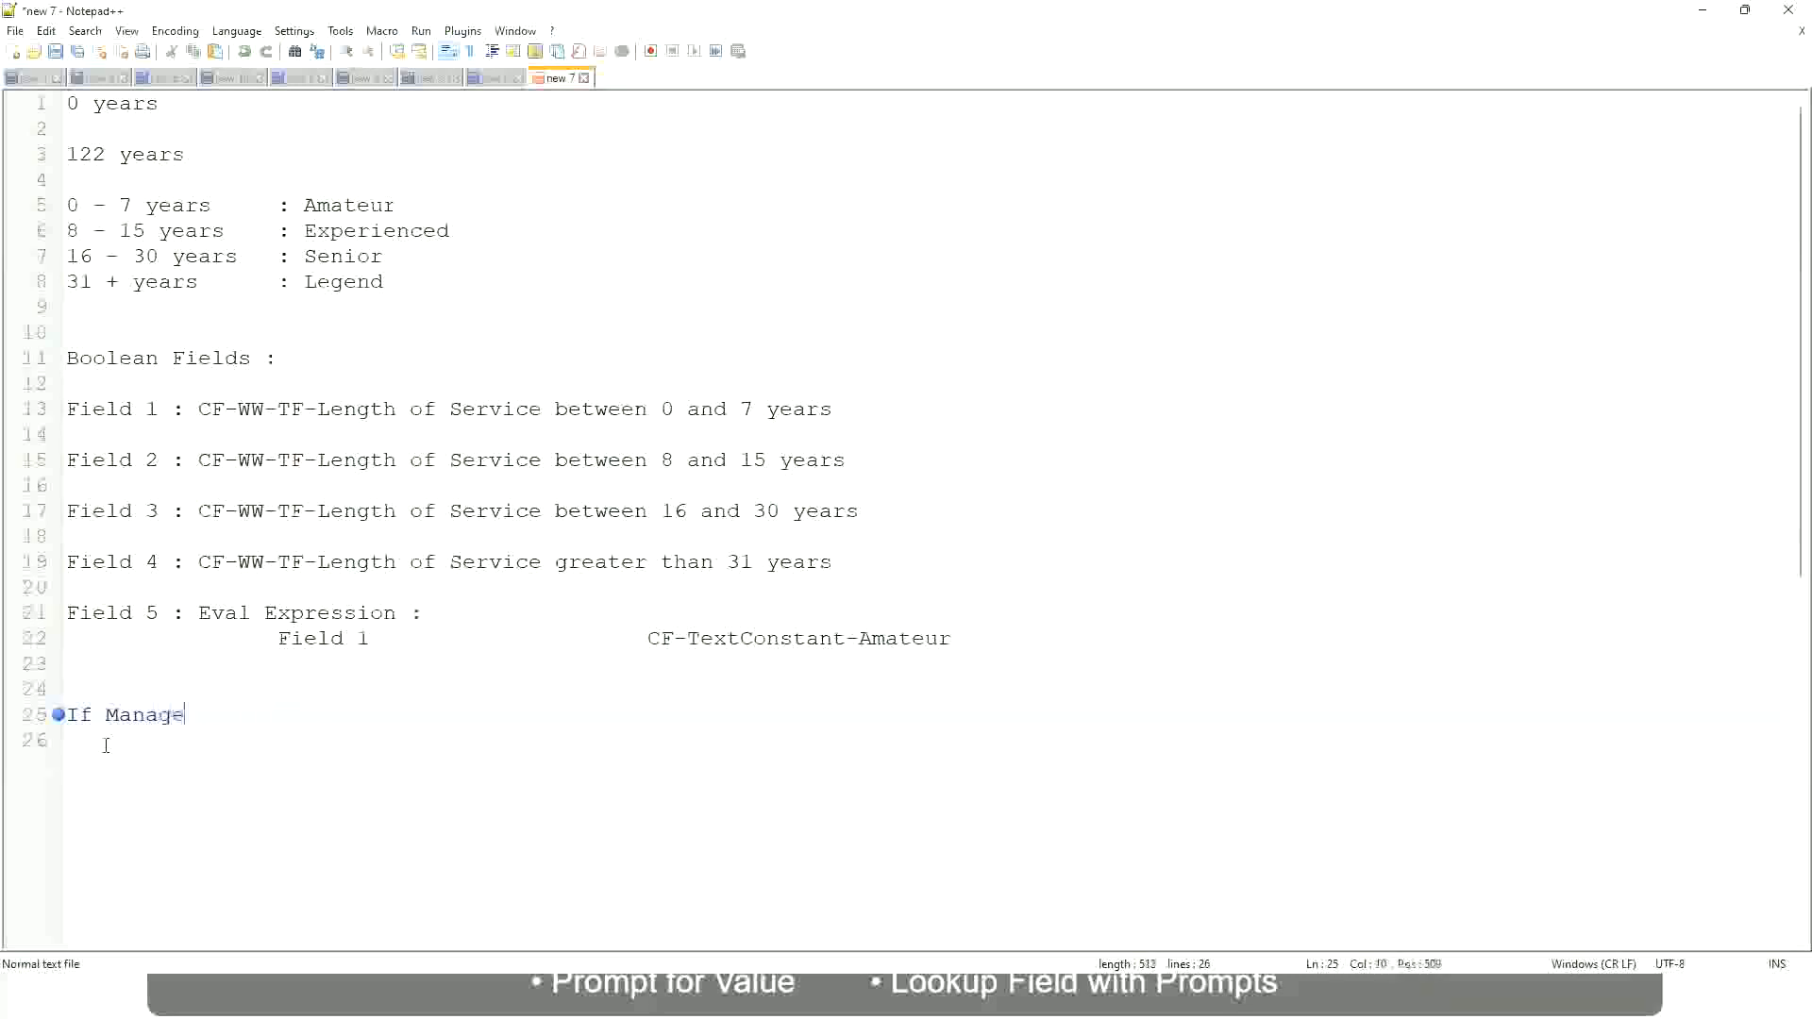
text(ment Level is Manager )
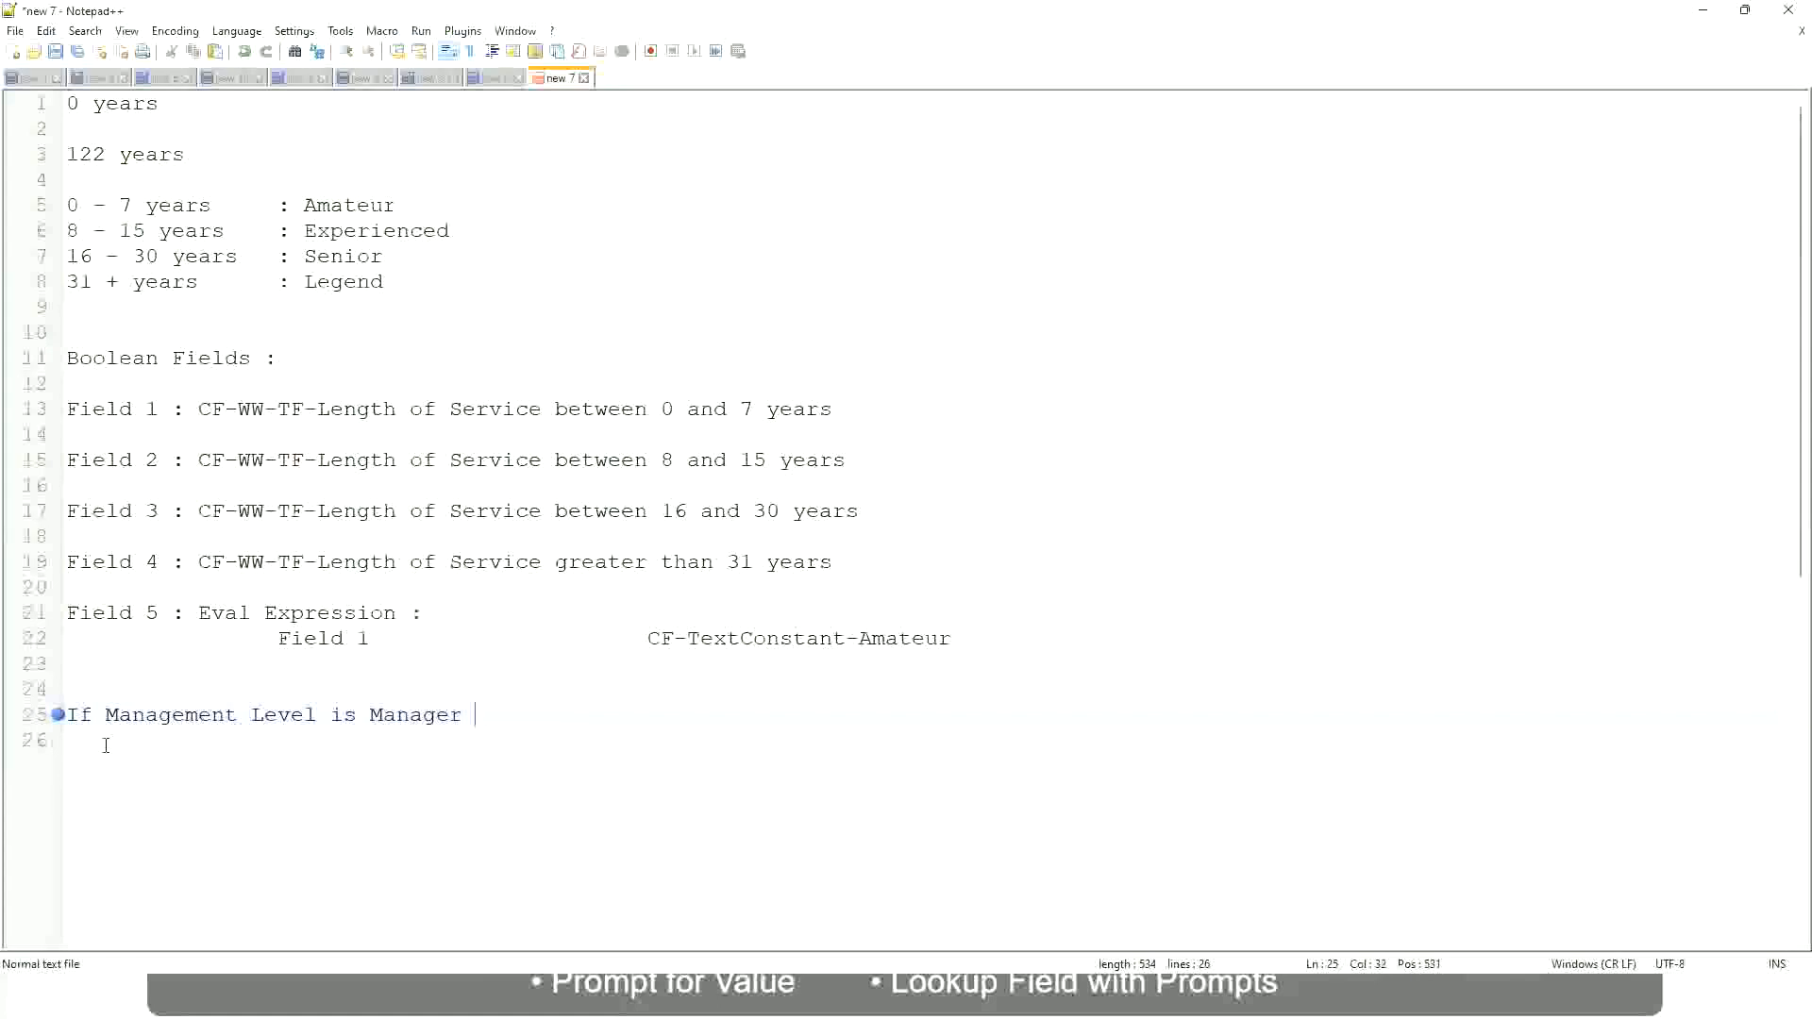
text(or Above)
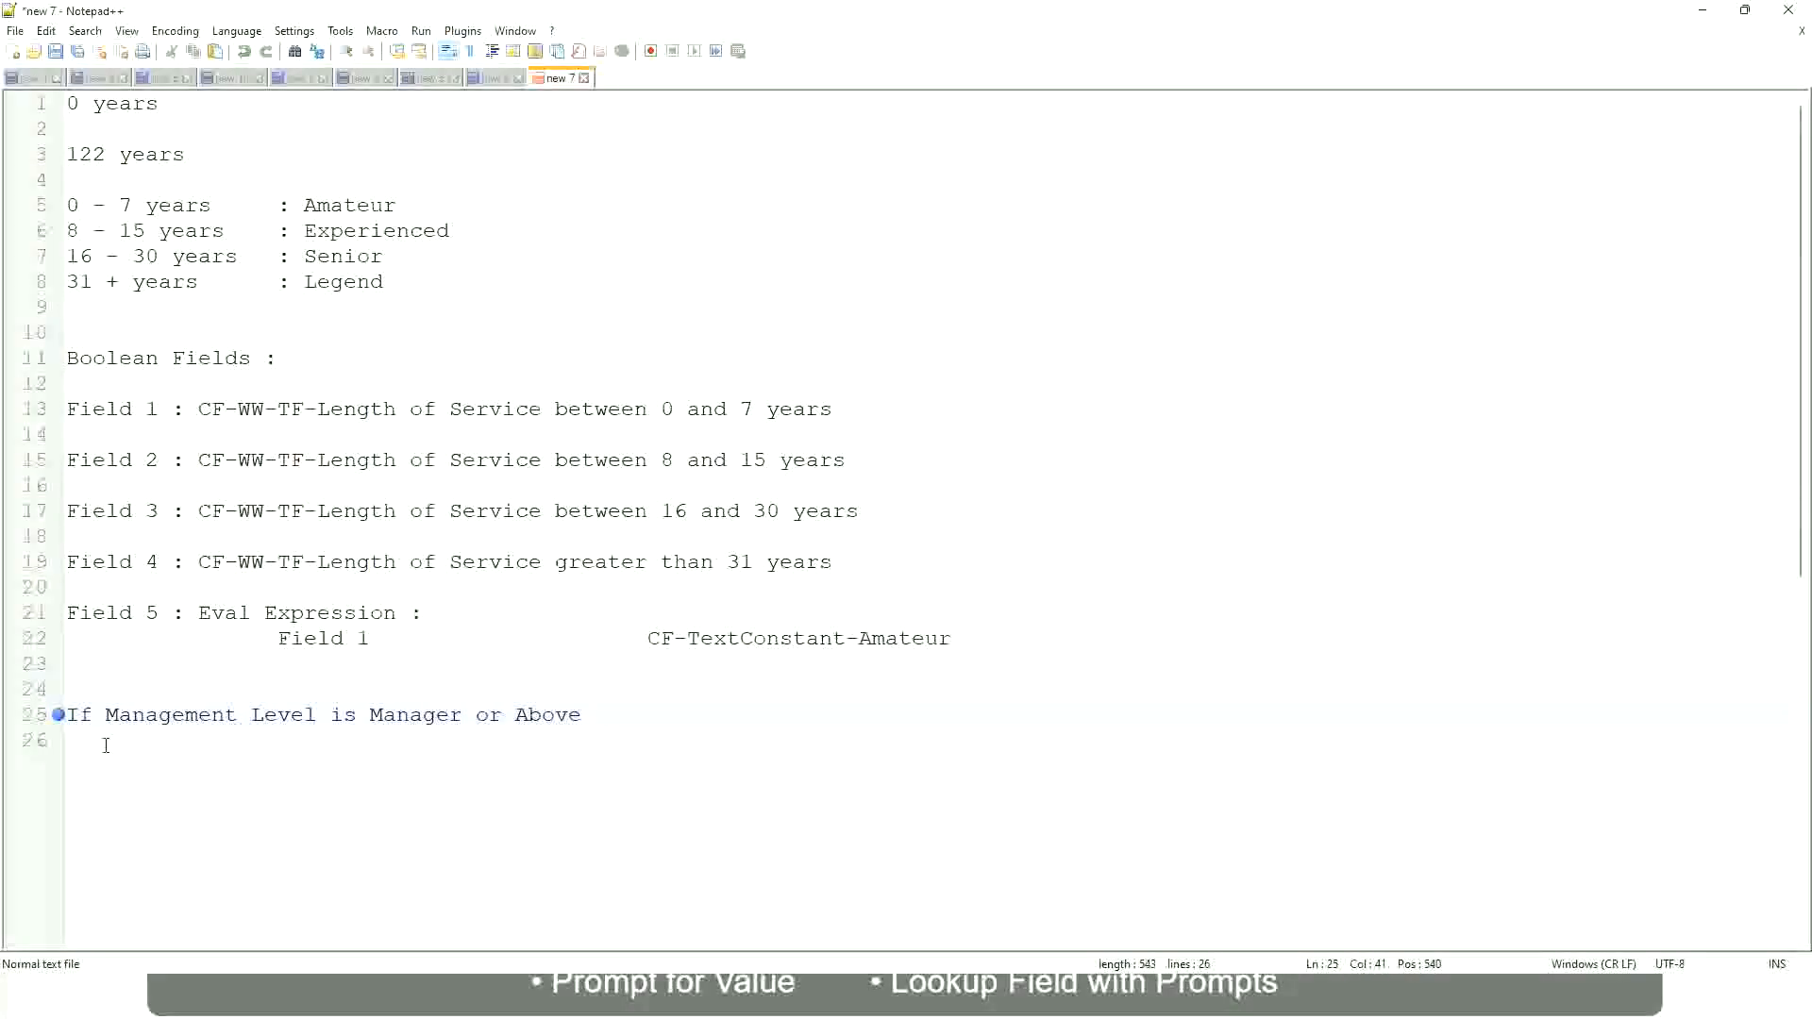
Add the result "Proposed Allowance Plan : Car Allowance" in a spaced column beside the manager condition
key(Tab)
key(Tab)
key(Tab)
key(Tab)
text(Proposed)
text(Allowance )
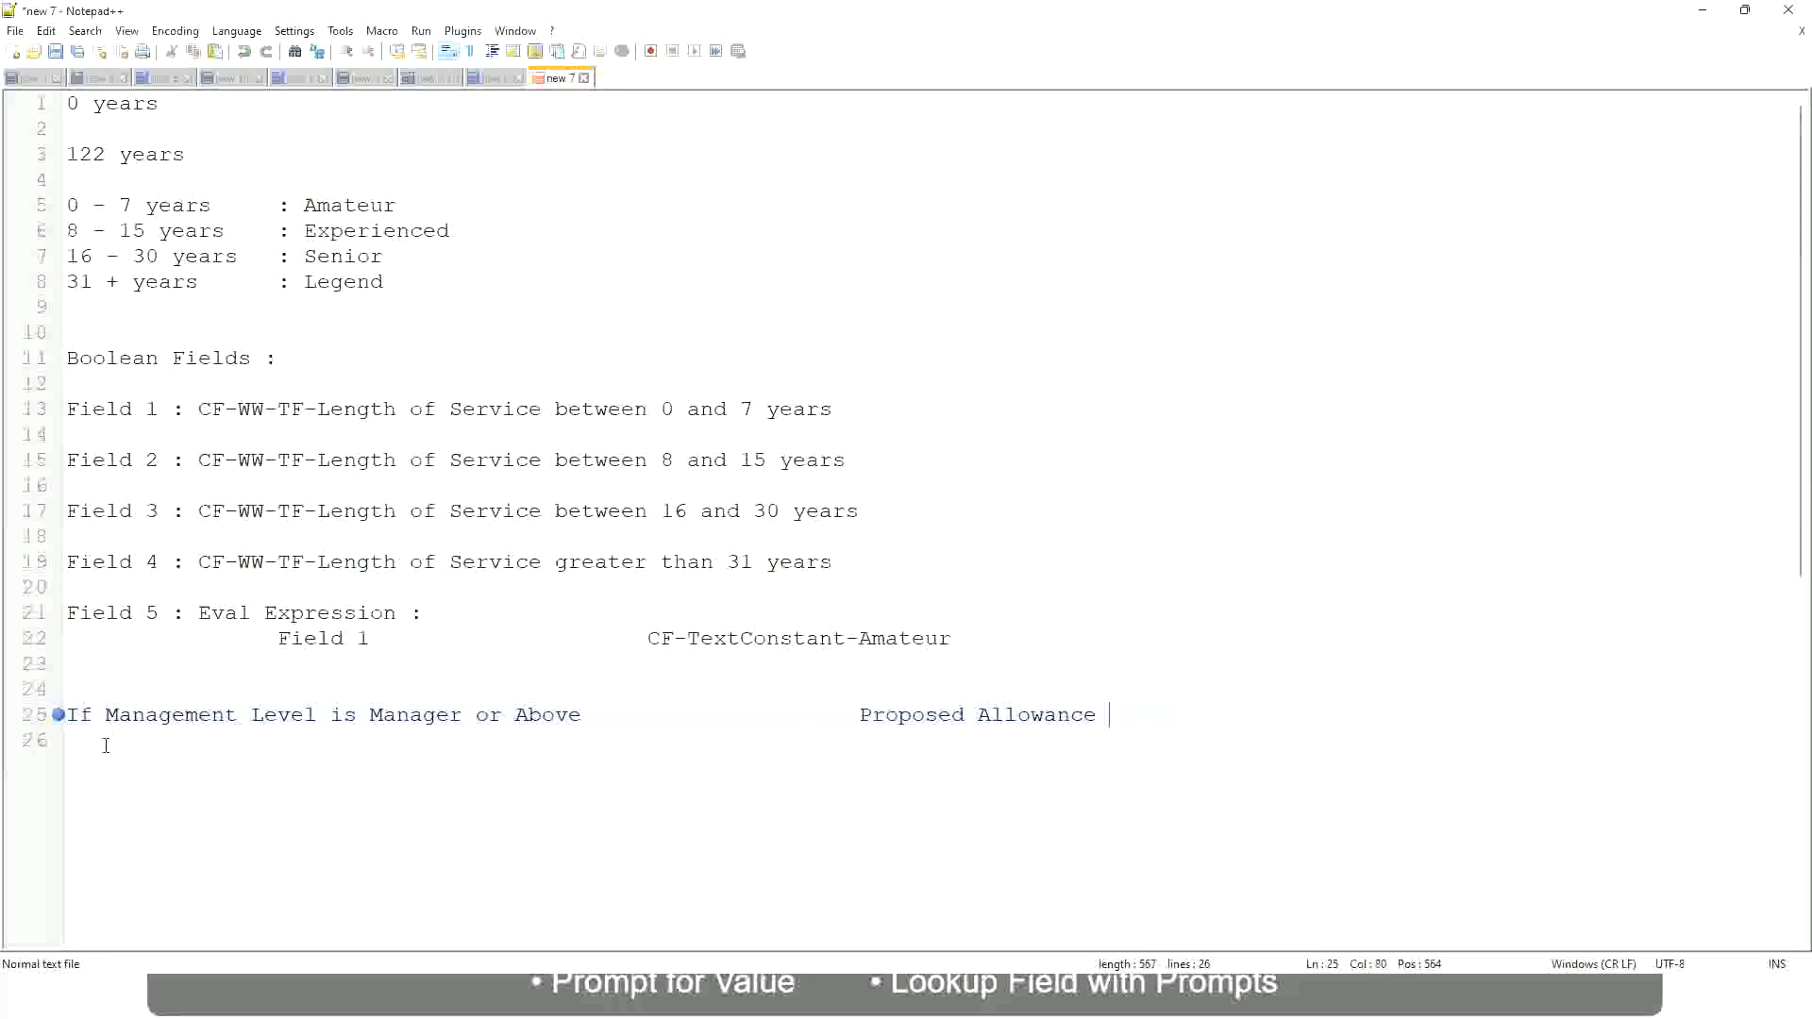
text(Plan)
text(: Car Allowance)
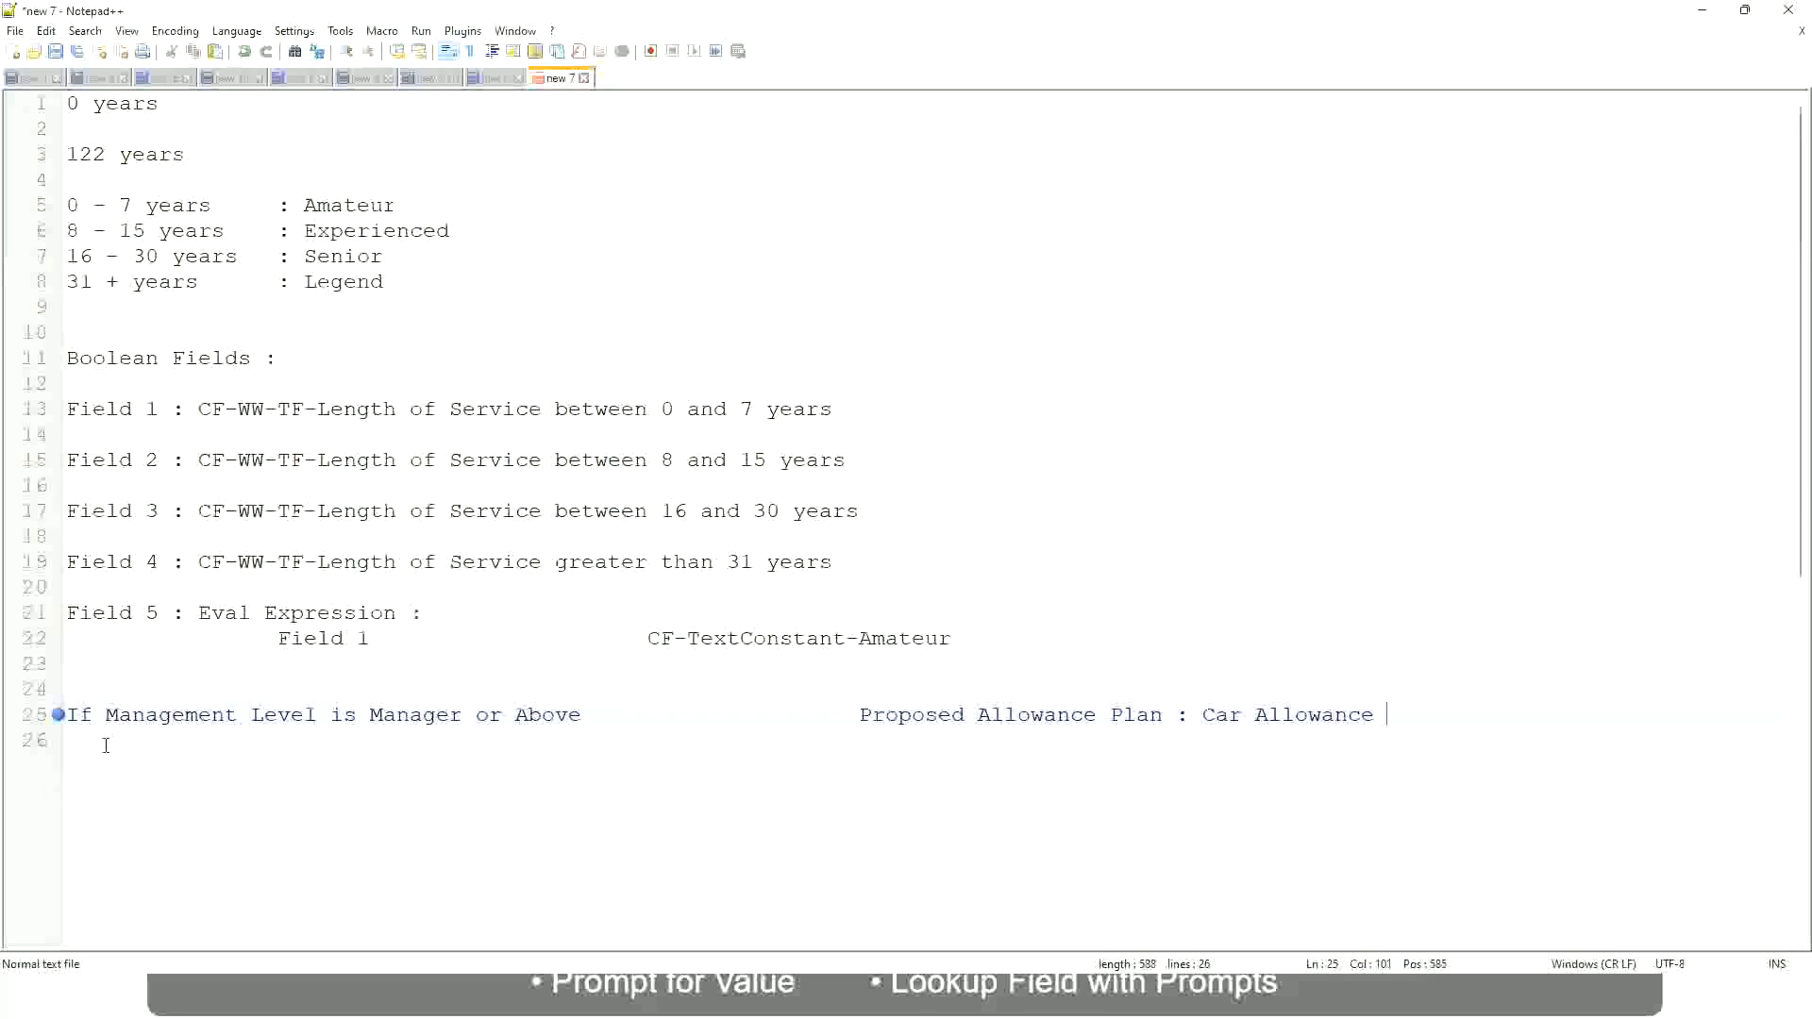
Start a second condition line reading "If Management Level is"
key(Return)
text(If Management Level is)
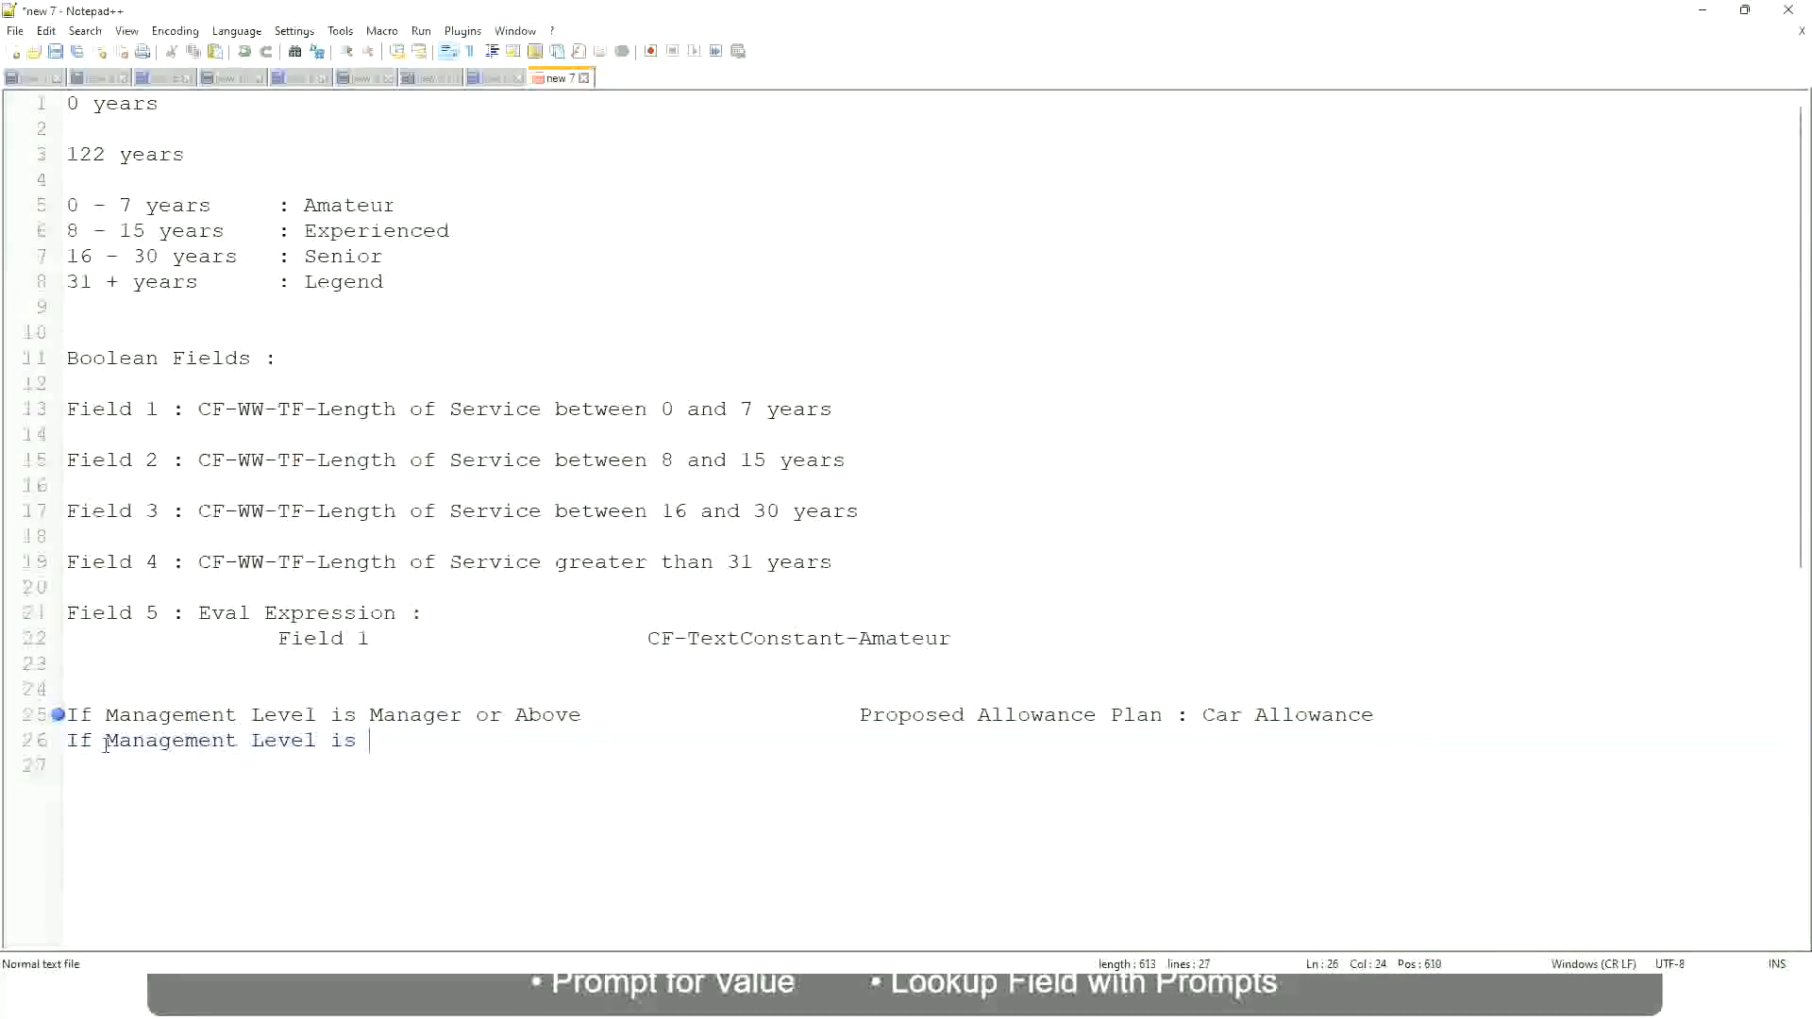
Remove "or Above" from the manager condition on line 25
key(Up)
key(Right)
key(Right)
key(Right)
key(Right)
key(Right)
key(Right)
key(shift+Right)
key(shift+Right)
key(shift+Right)
key(shift+Right)
key(shift+Right)
key(shift+Right)
key(shift+Right)
key(shift+Right)
key(shift+Right)
key(shift+Right)
key(shift+Right)
key(shift+Right)
key(Delete)
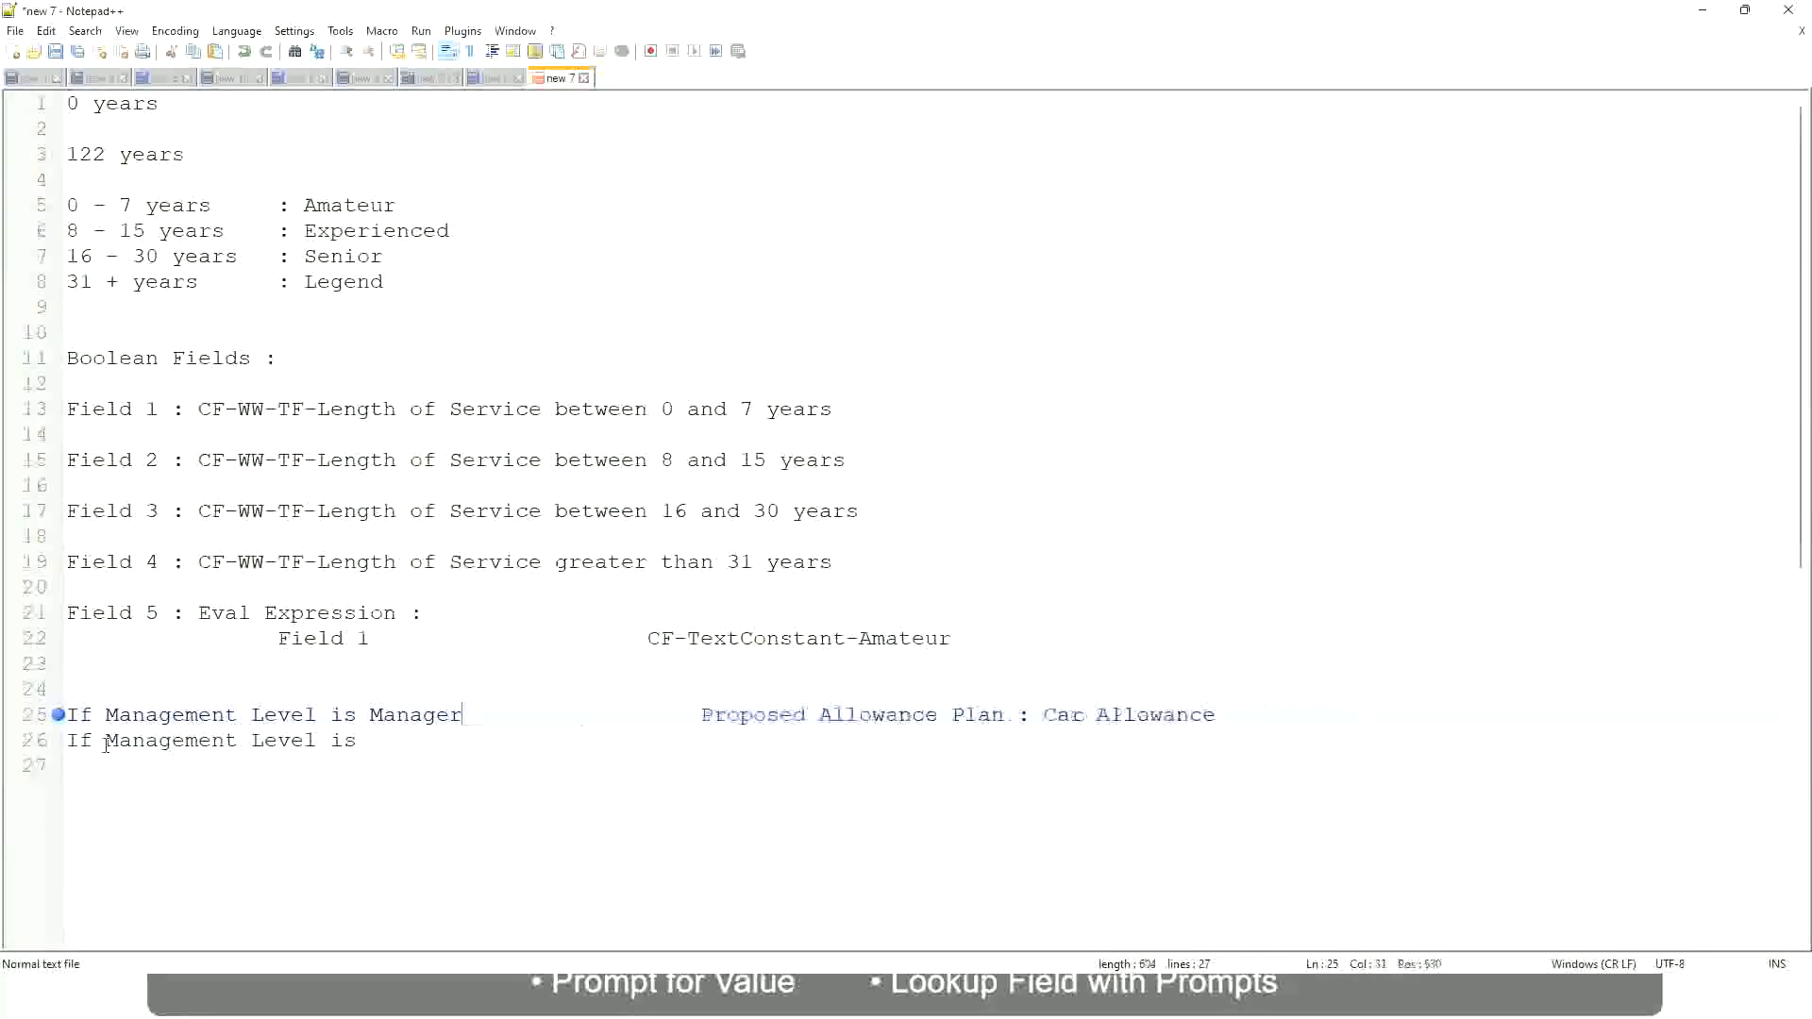
Complete the second condition with "Director" and the aligned result "Executive Allowance"
key(Down)
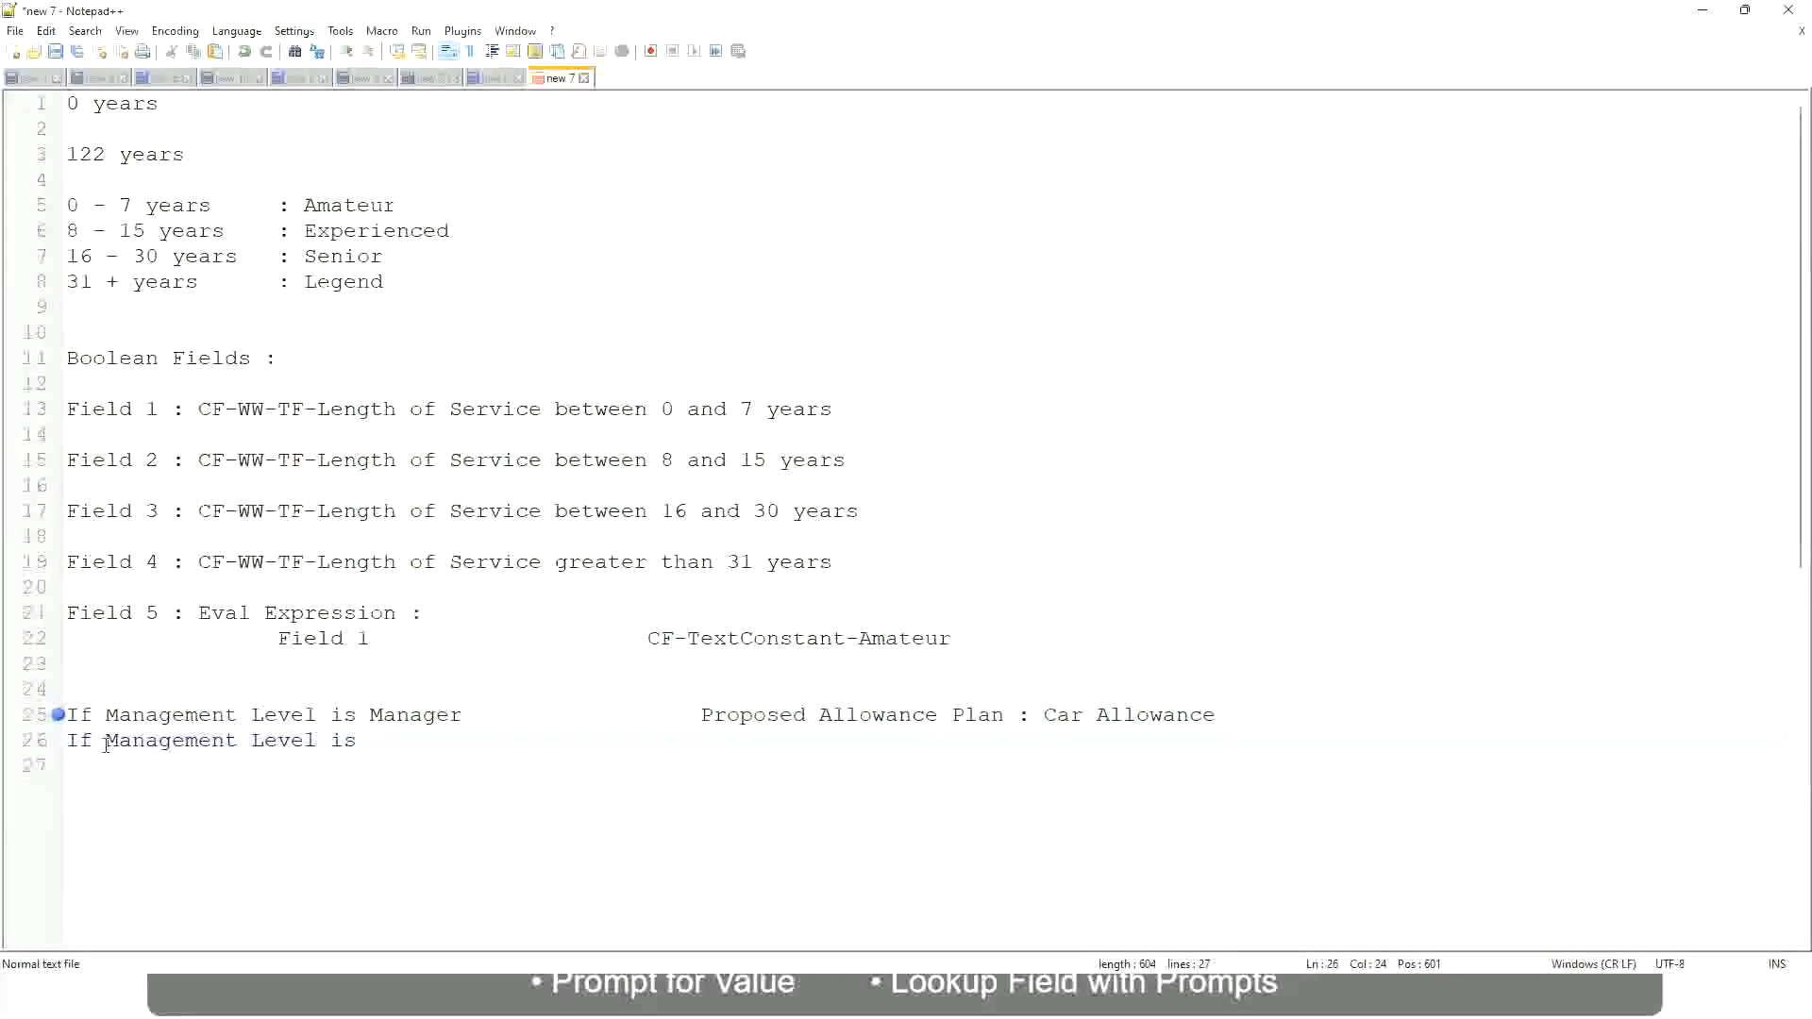
text(Director)
key(Tab)
text(Executive )
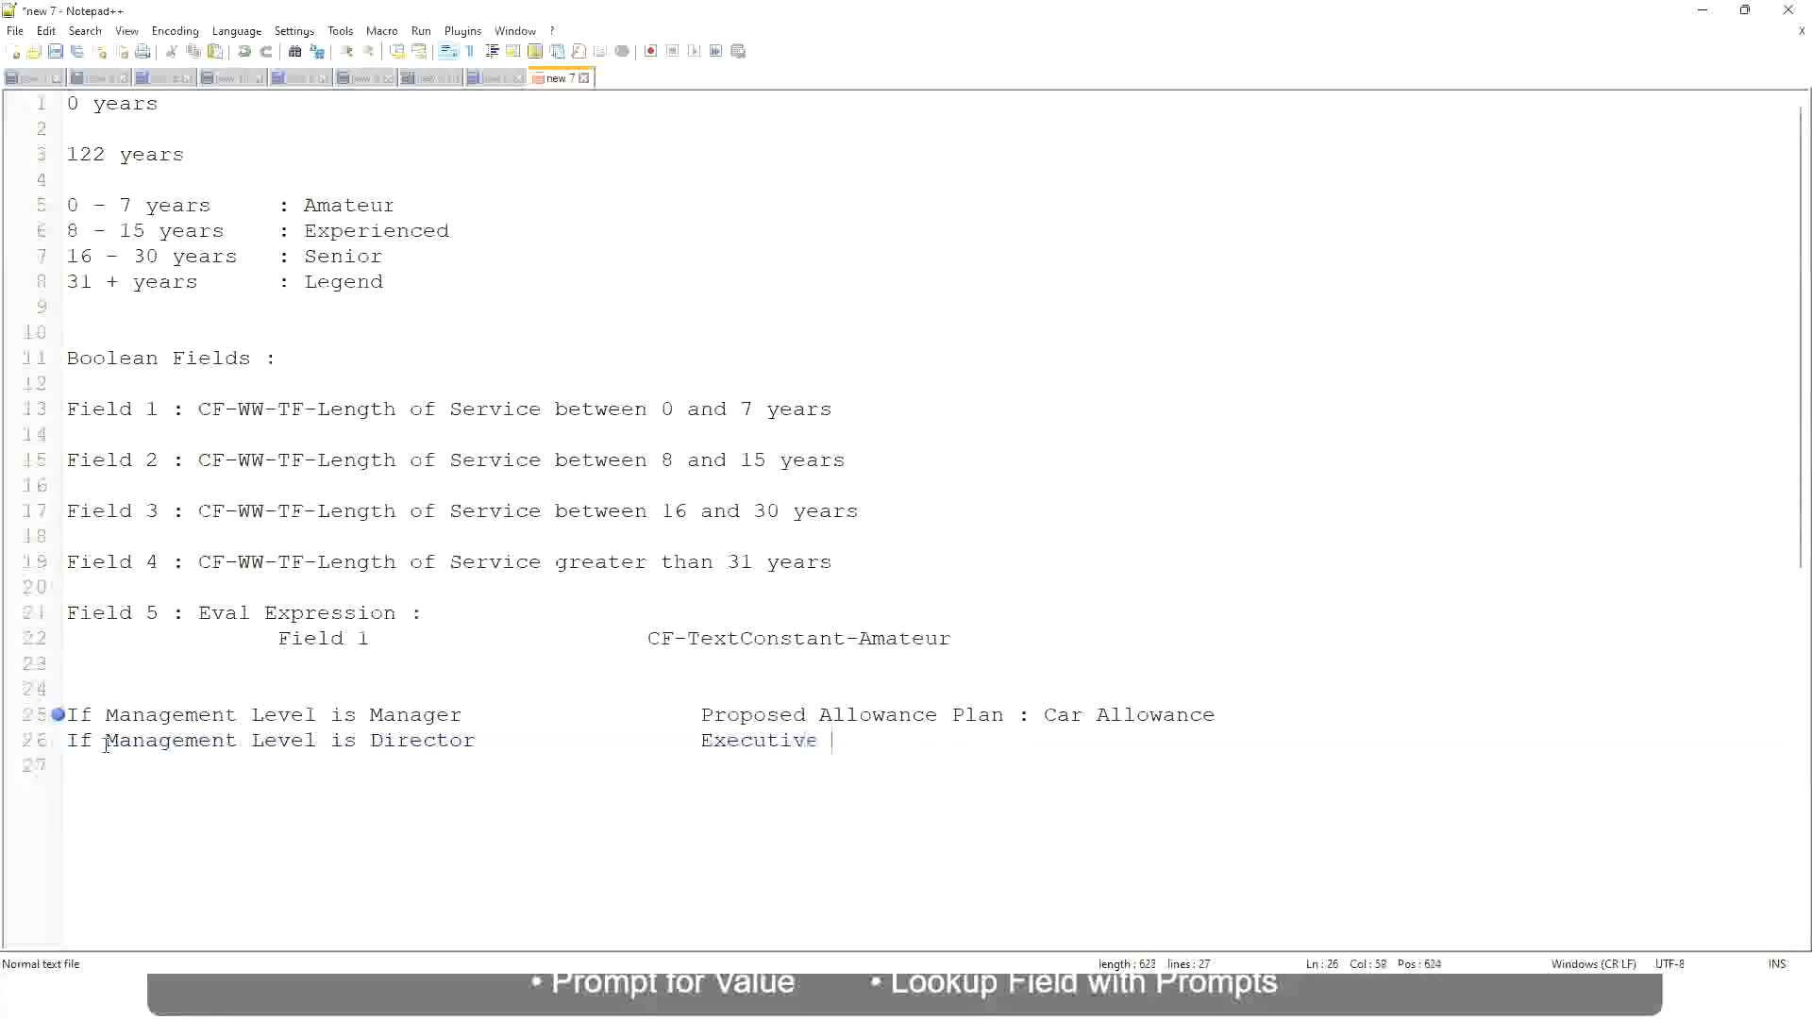
text(Allowance)
Add a third line reading "If Management Level is CEO" with the aligned result "CEO Allowance"
key(Return)
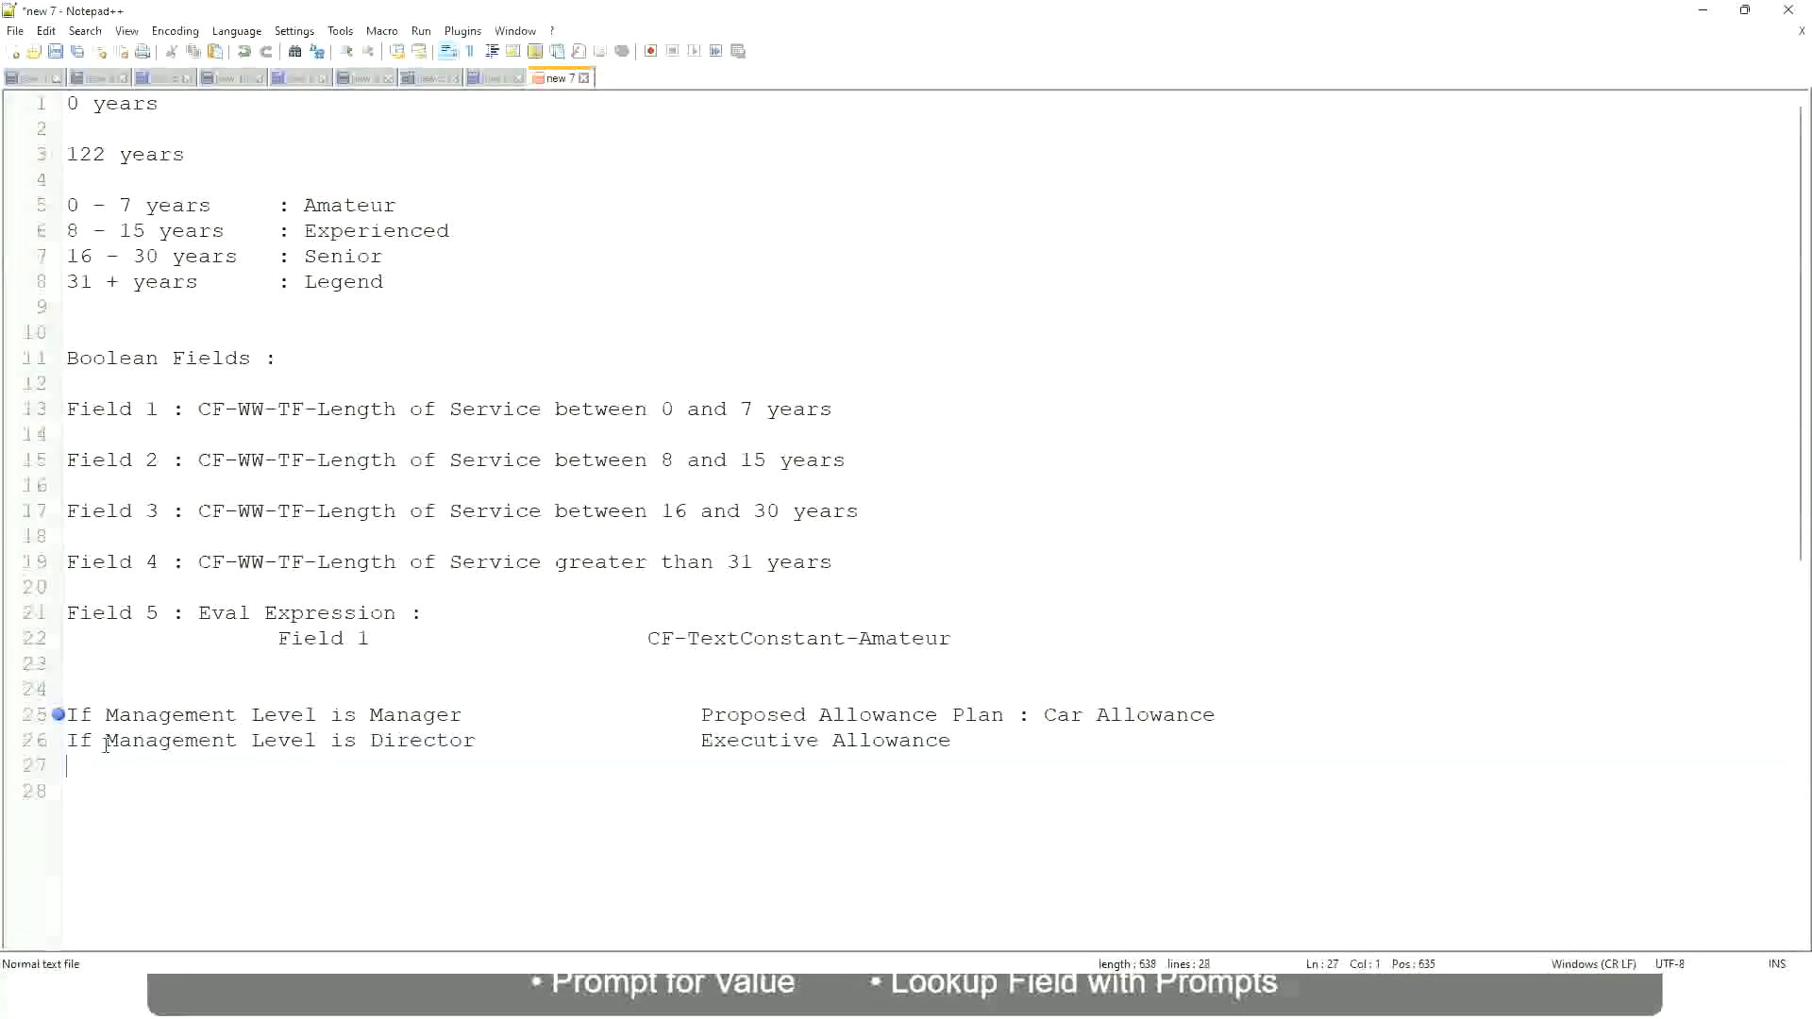
text(If Management)
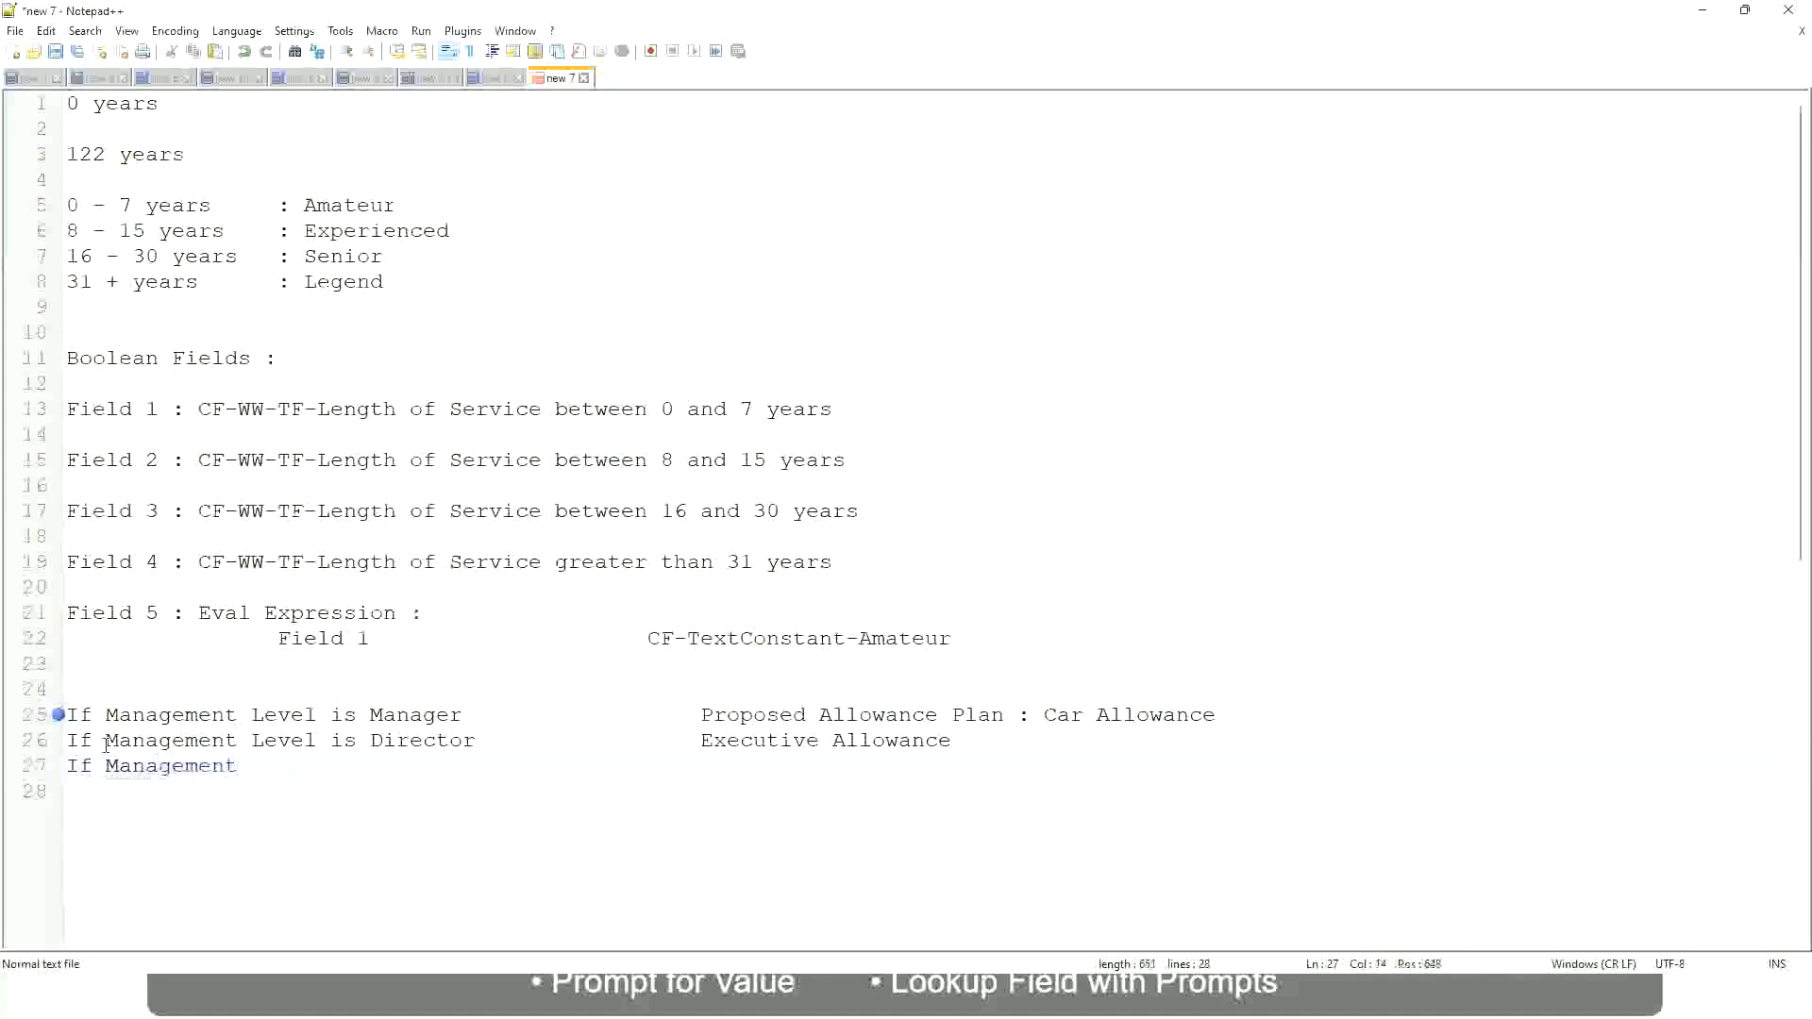
text( le)
key(BackSpace)
key(BackSpace)
text(le)
key(BackSpace)
key(BackSpace)
text(Le)
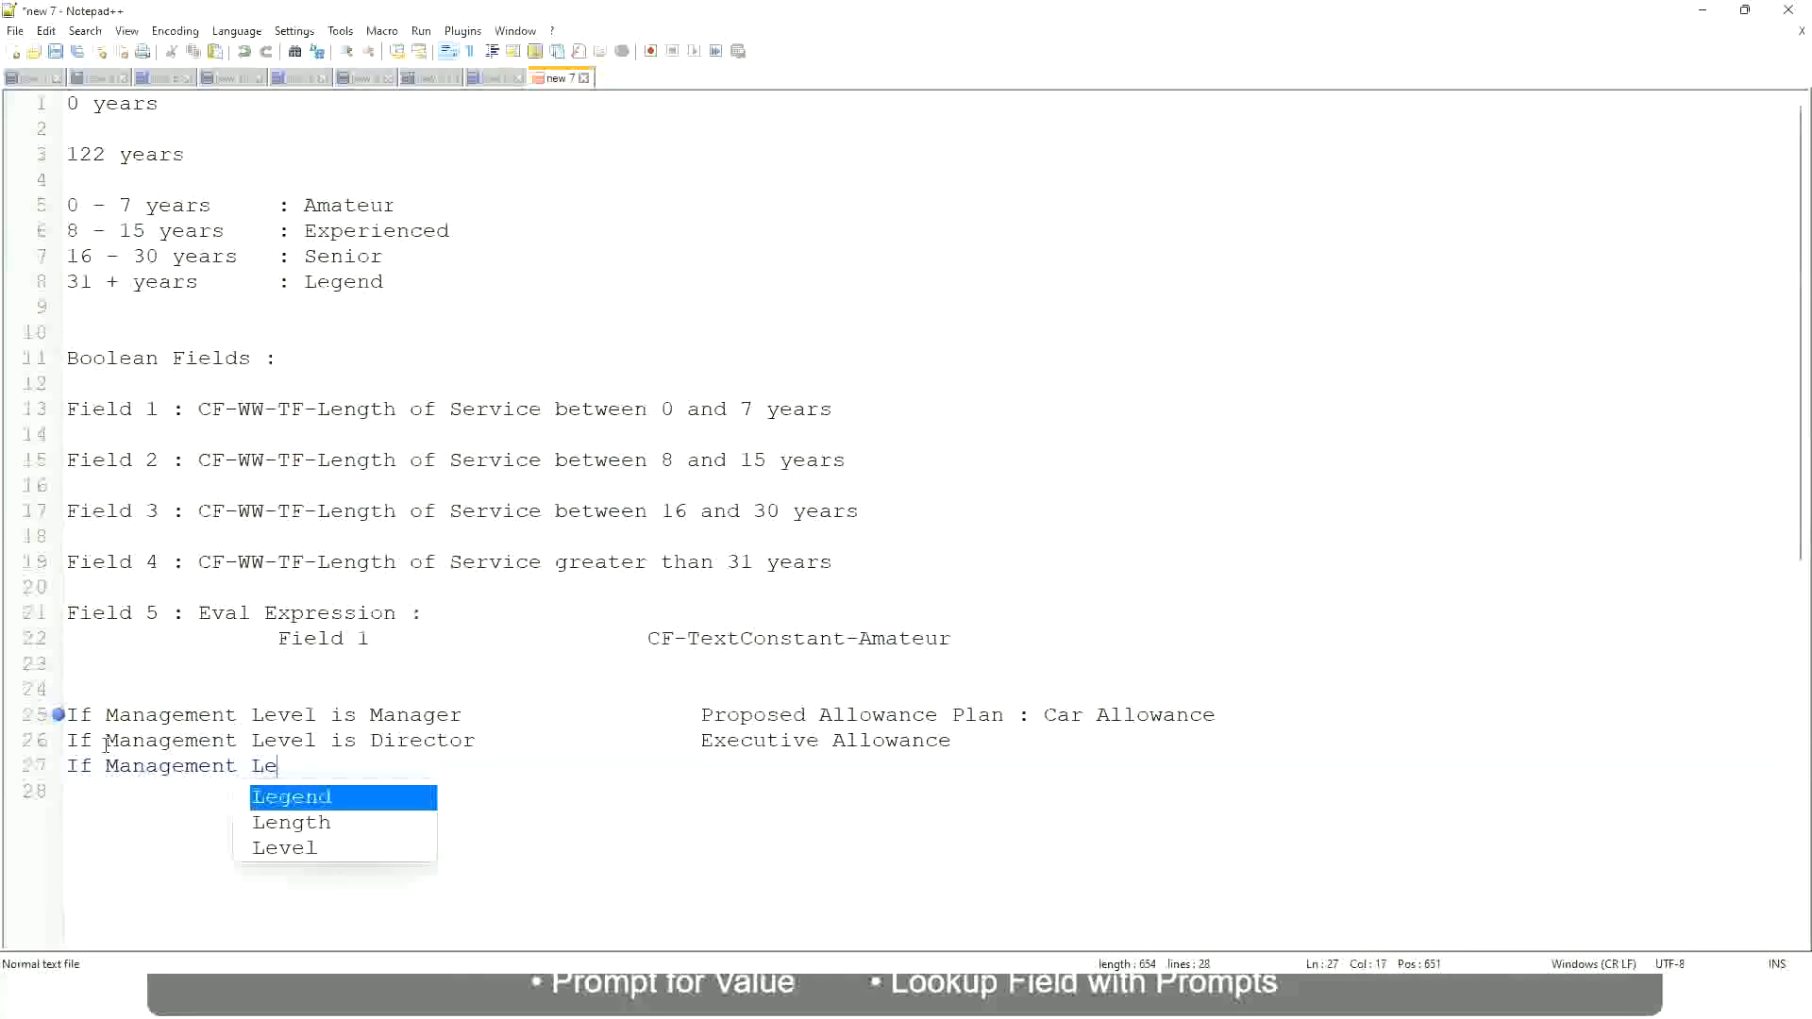
key(Down)
key(Down)
key(Return)
text(is )
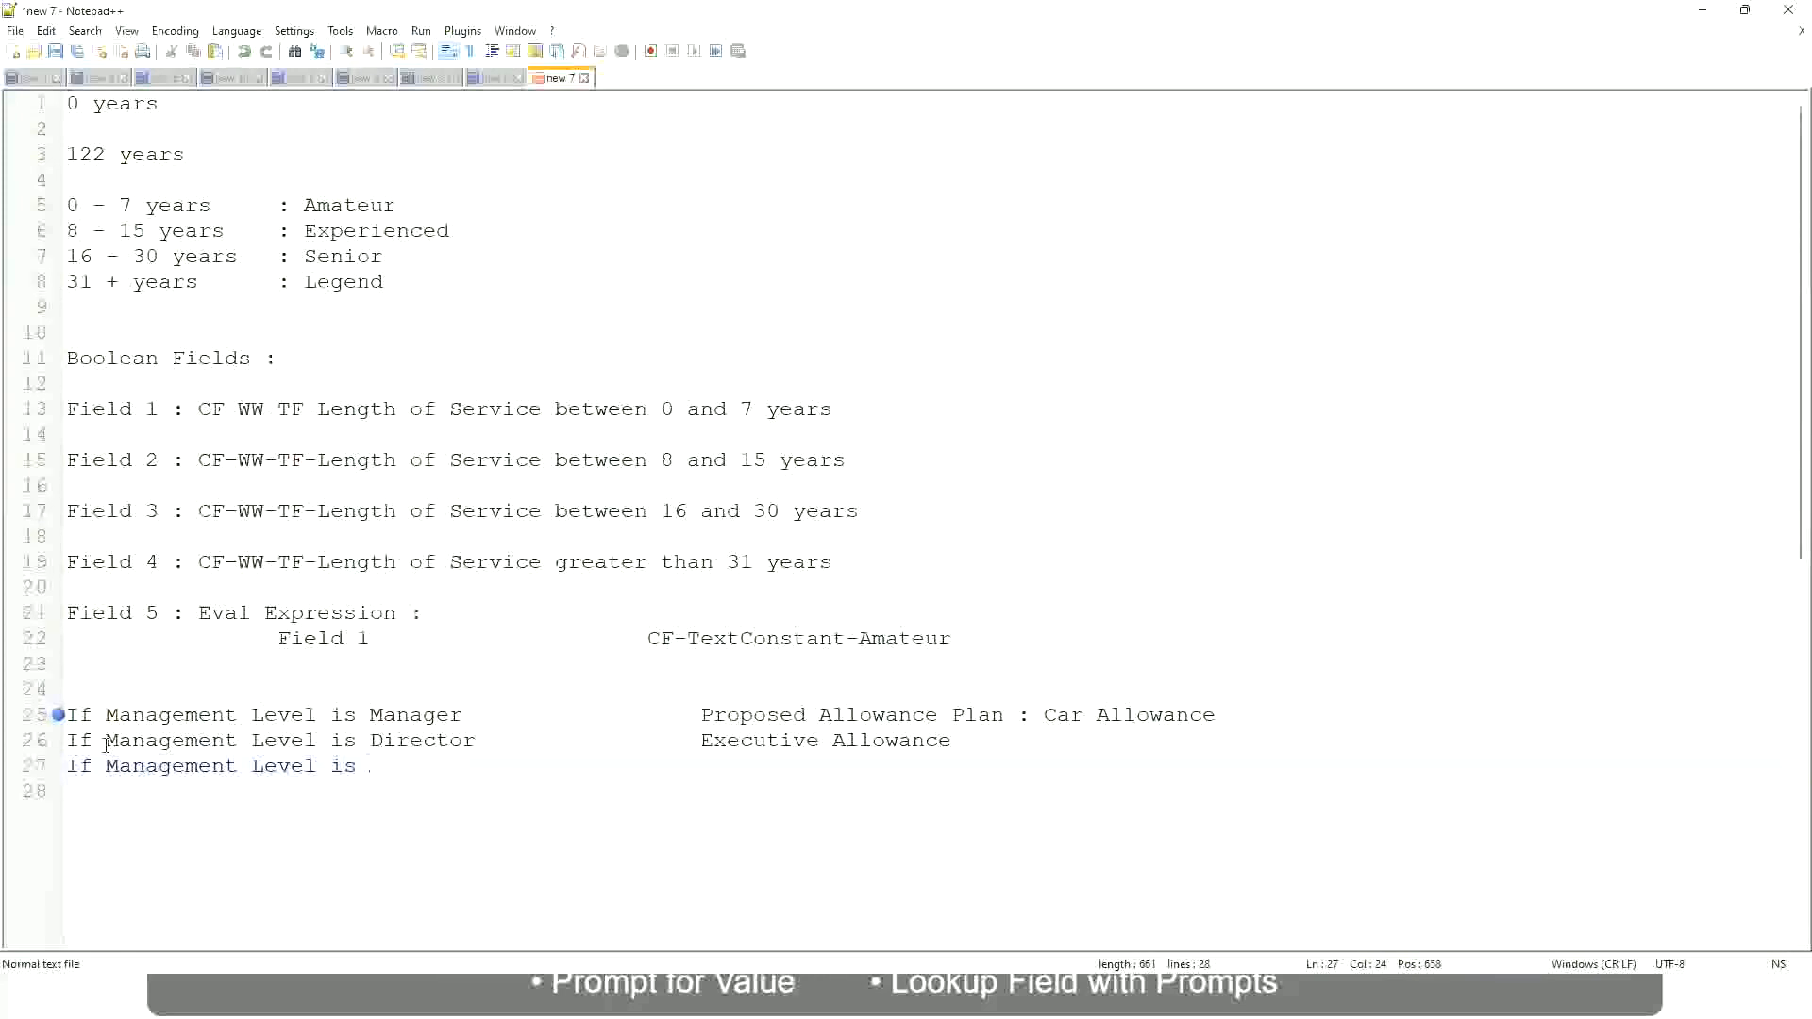
text(CEO)
text(CEO Allowance)
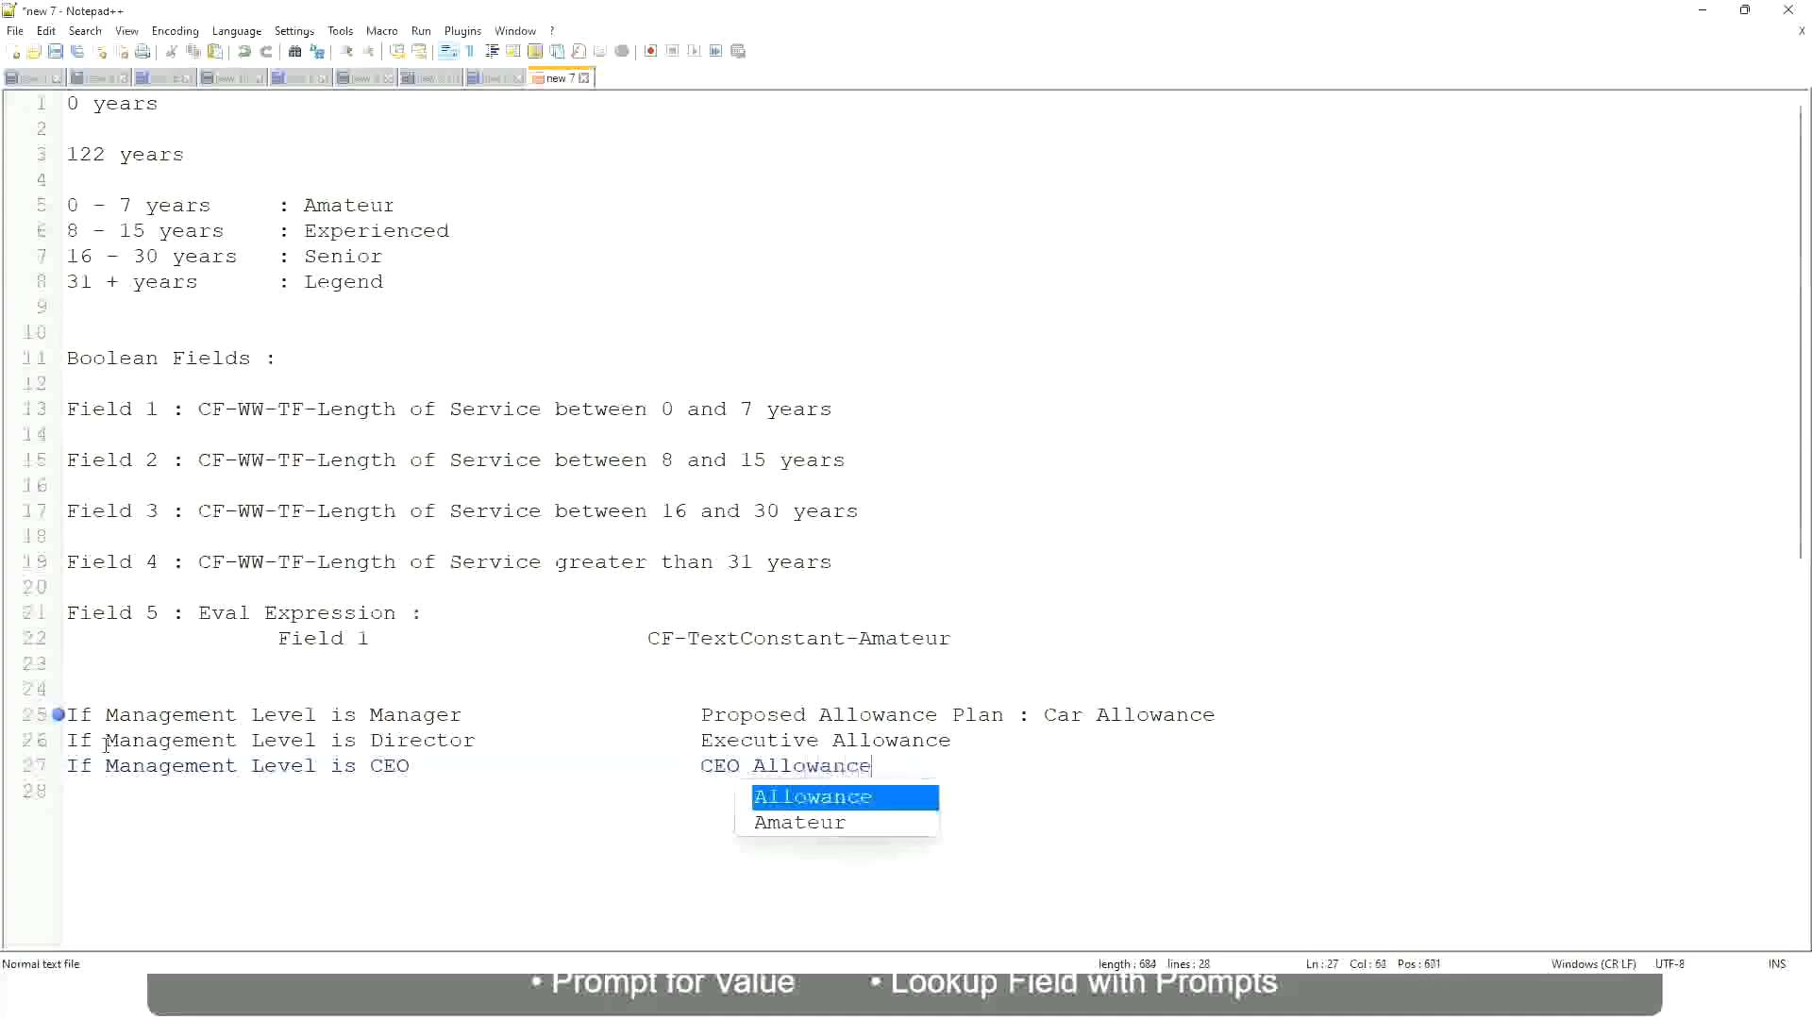
key(Escape)
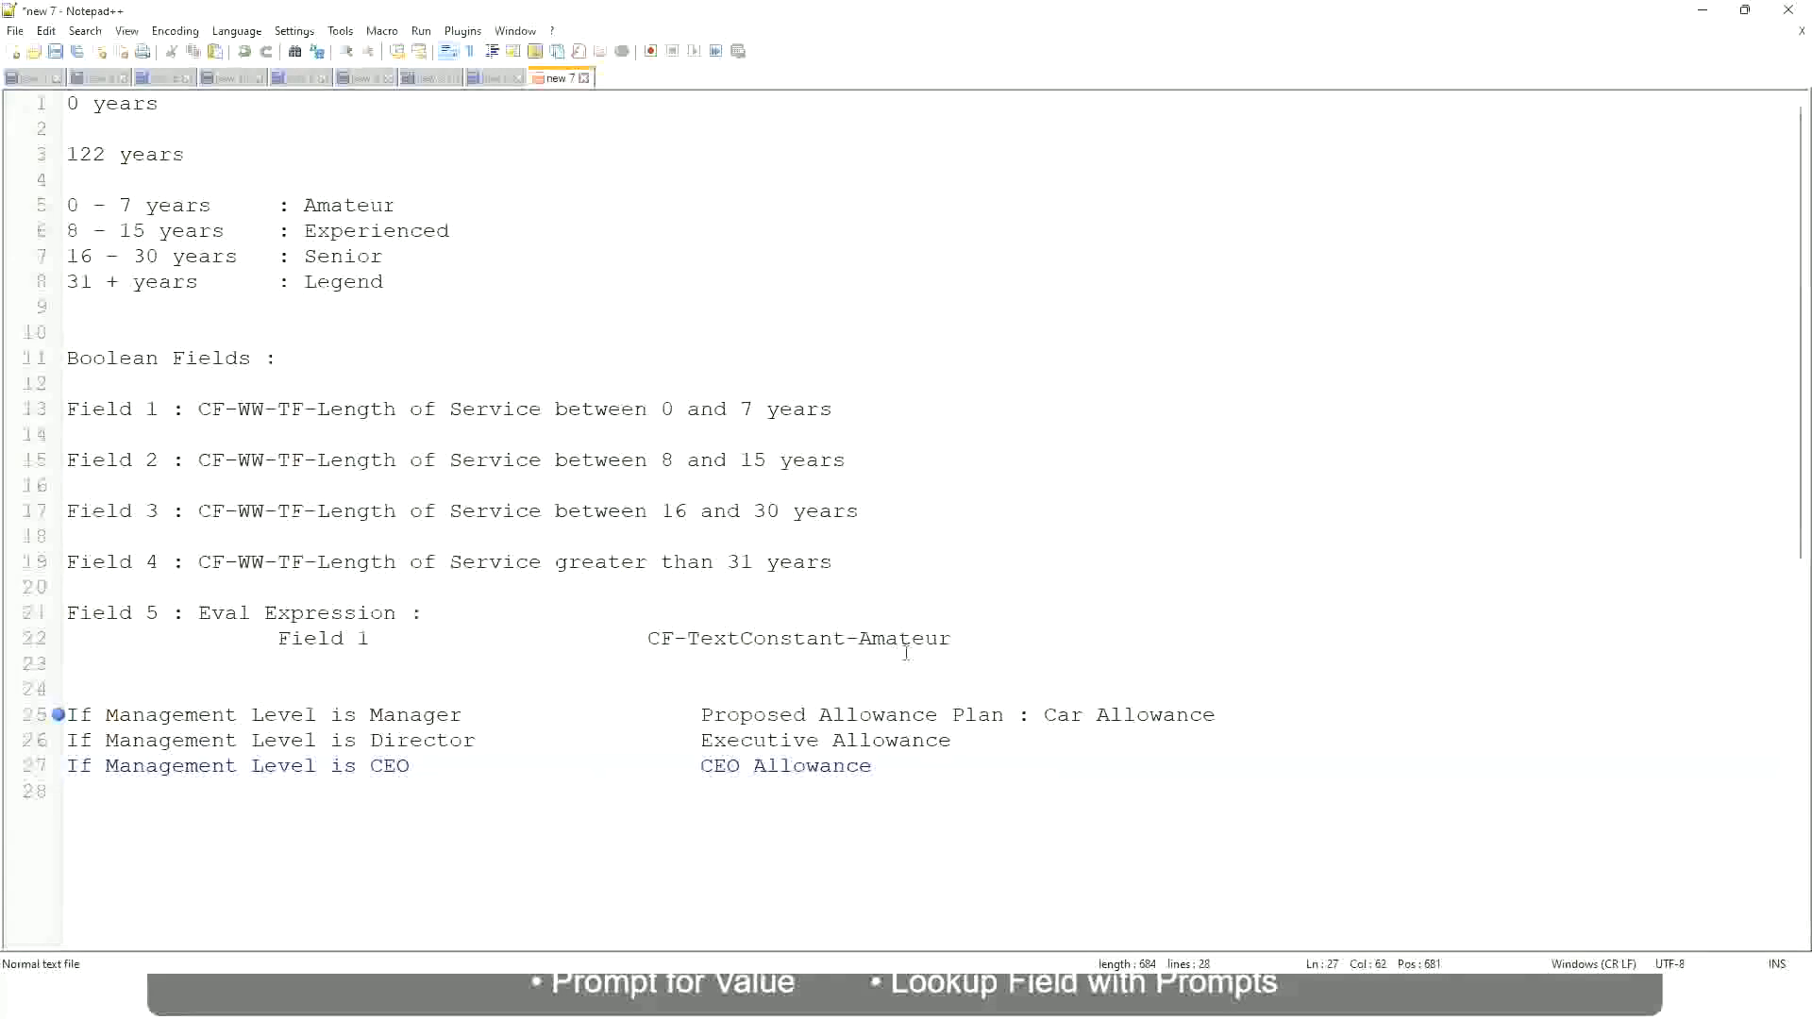
click(1043, 715)
drag(1044, 714, 1217, 709)
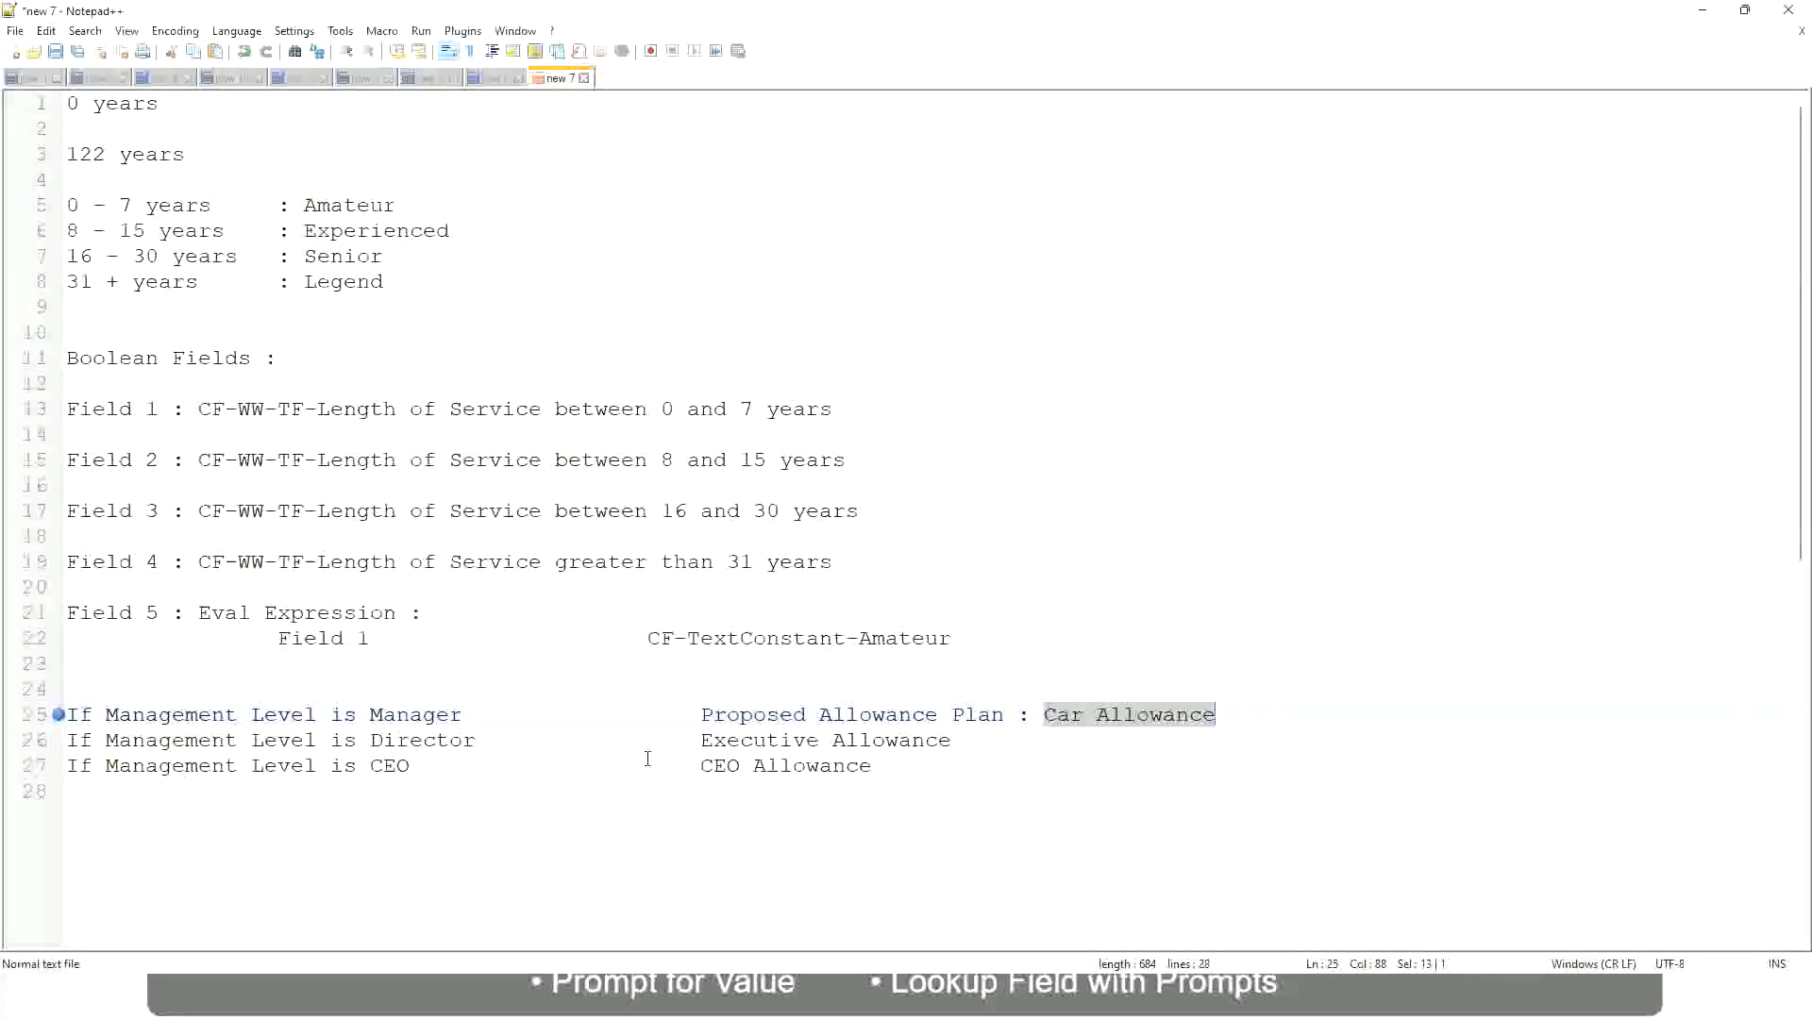
click(853, 715)
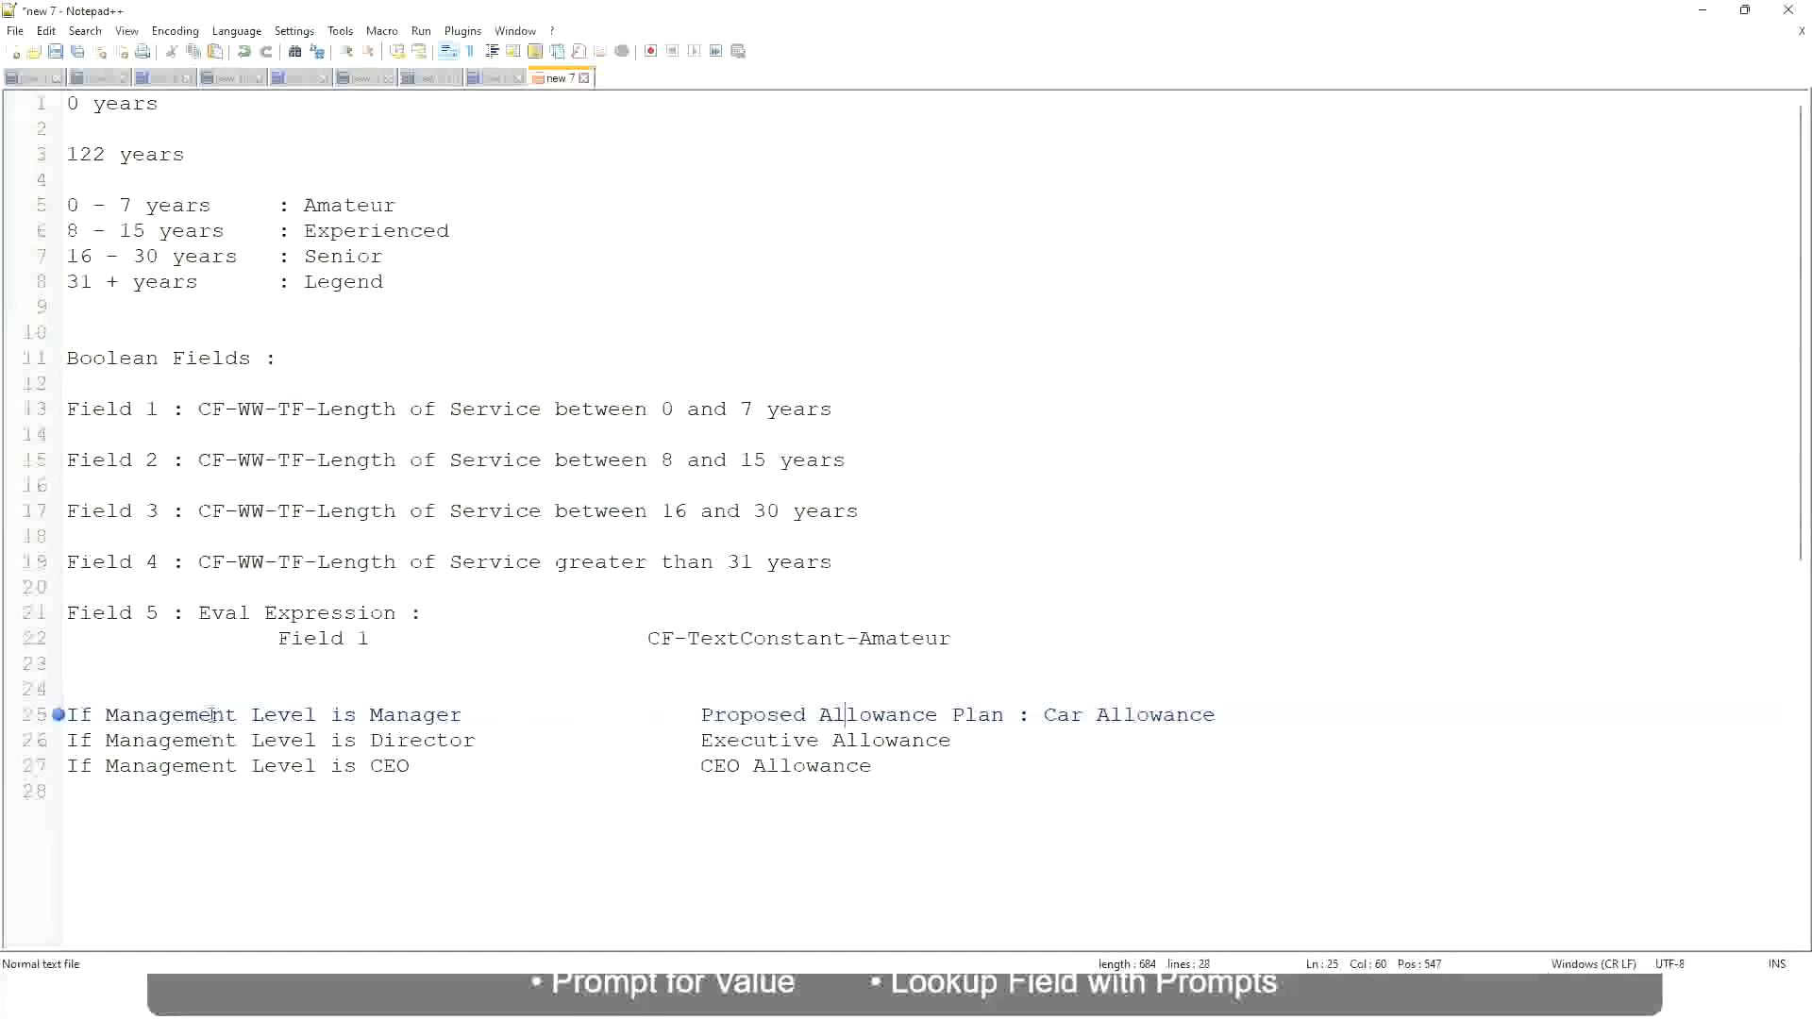
click(370, 715)
Replace the manager condition's result on line 25 with "Name of the First Line Manager"
drag(703, 714, 1241, 707)
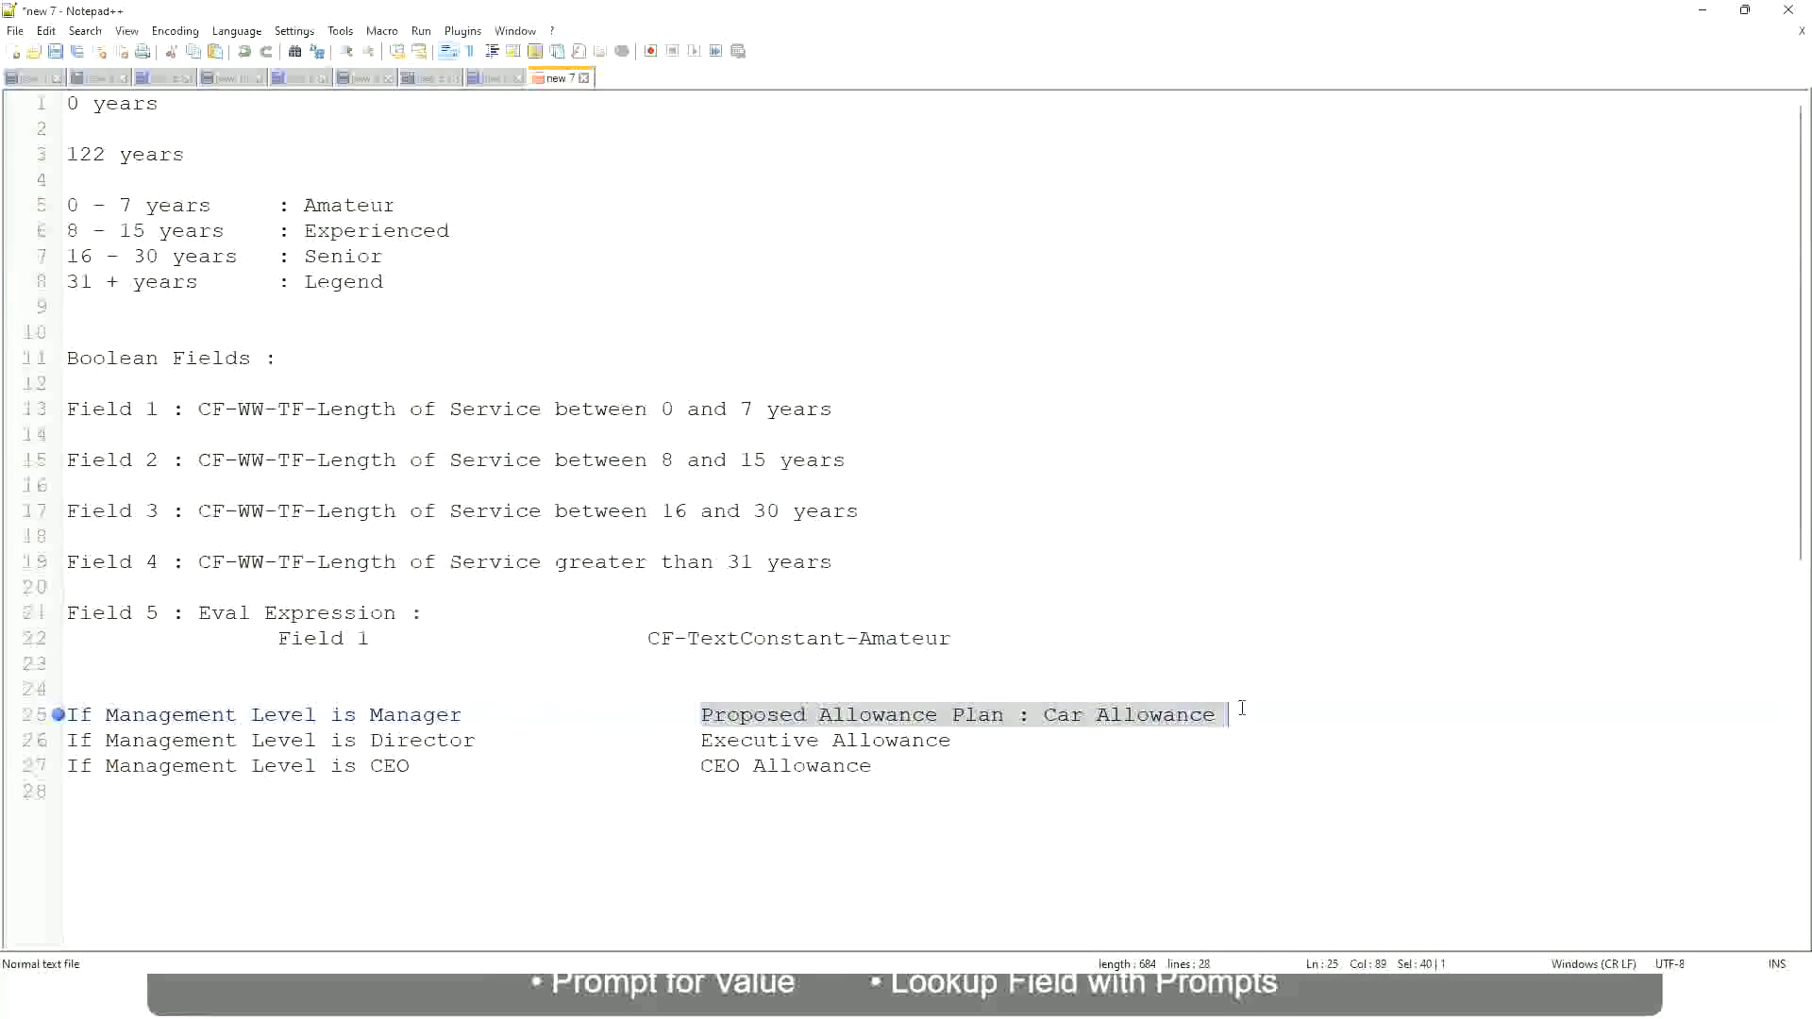
text(Managers)
key(BackSpace)
key(BackSpace)
key(BackSpace)
key(BackSpace)
key(BackSpace)
key(BackSpace)
key(BackSpace)
key(BackSpace)
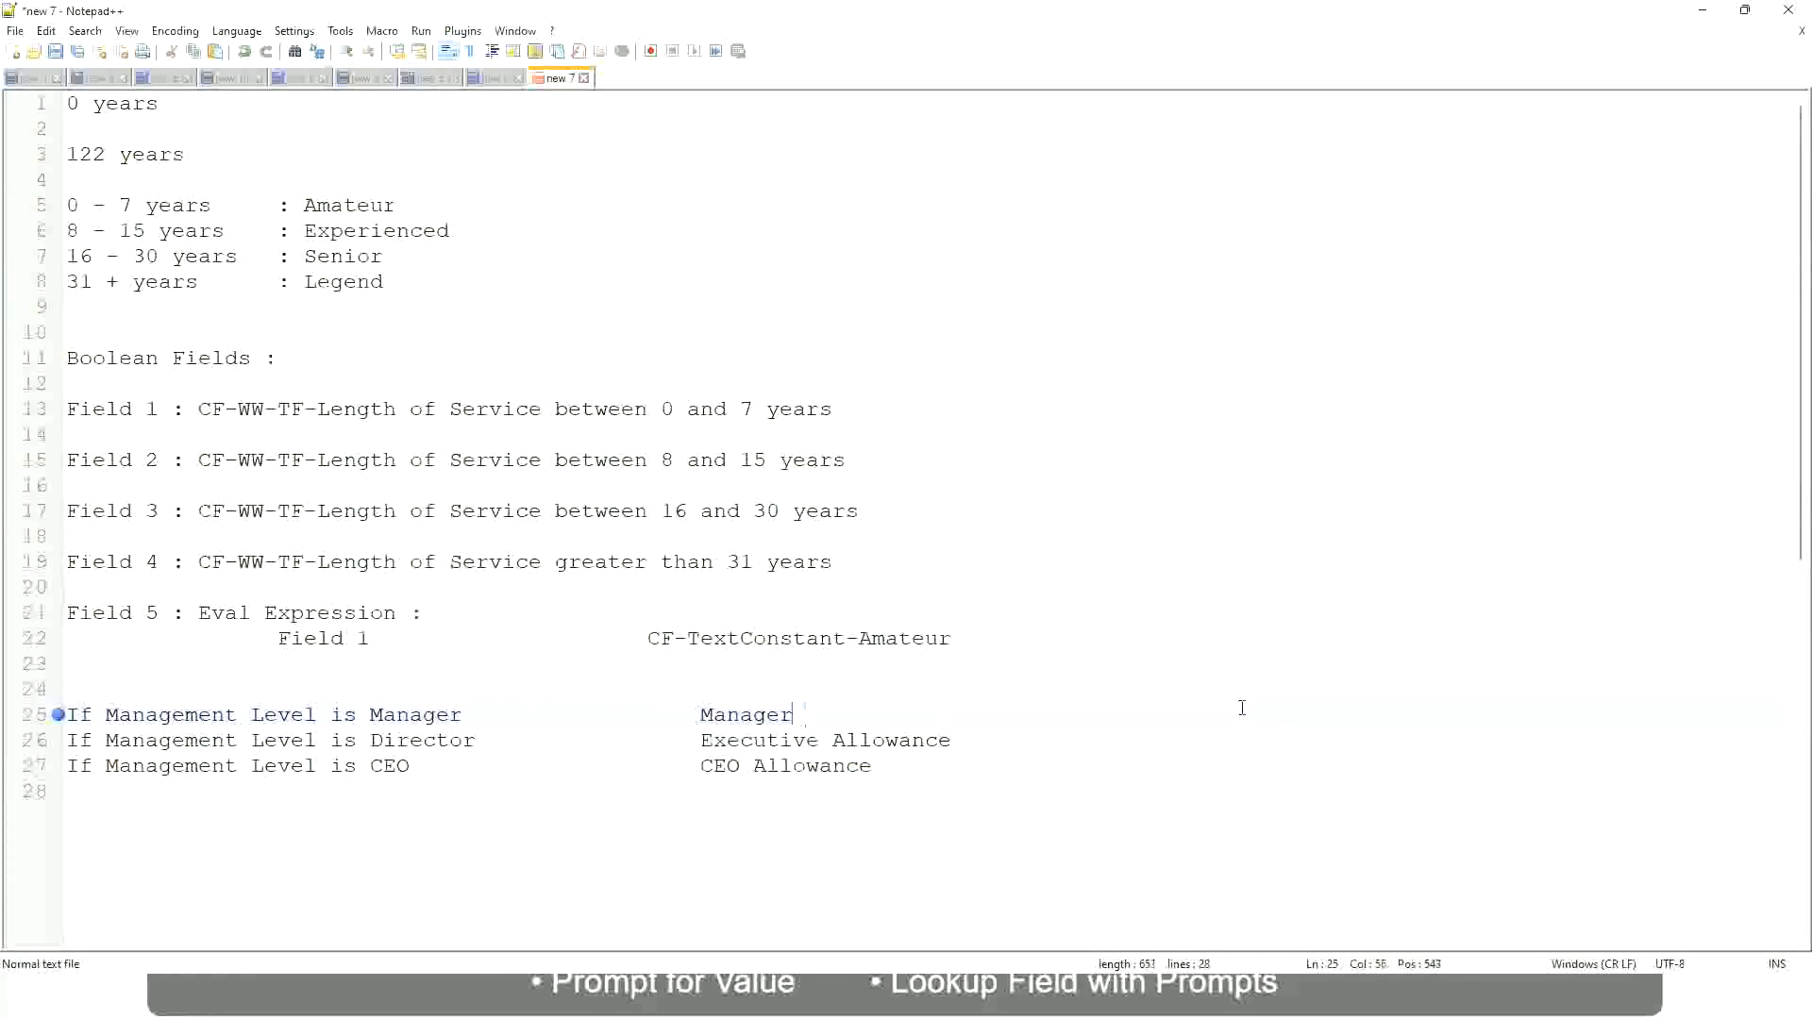
text(First Line Ma)
text(nager)
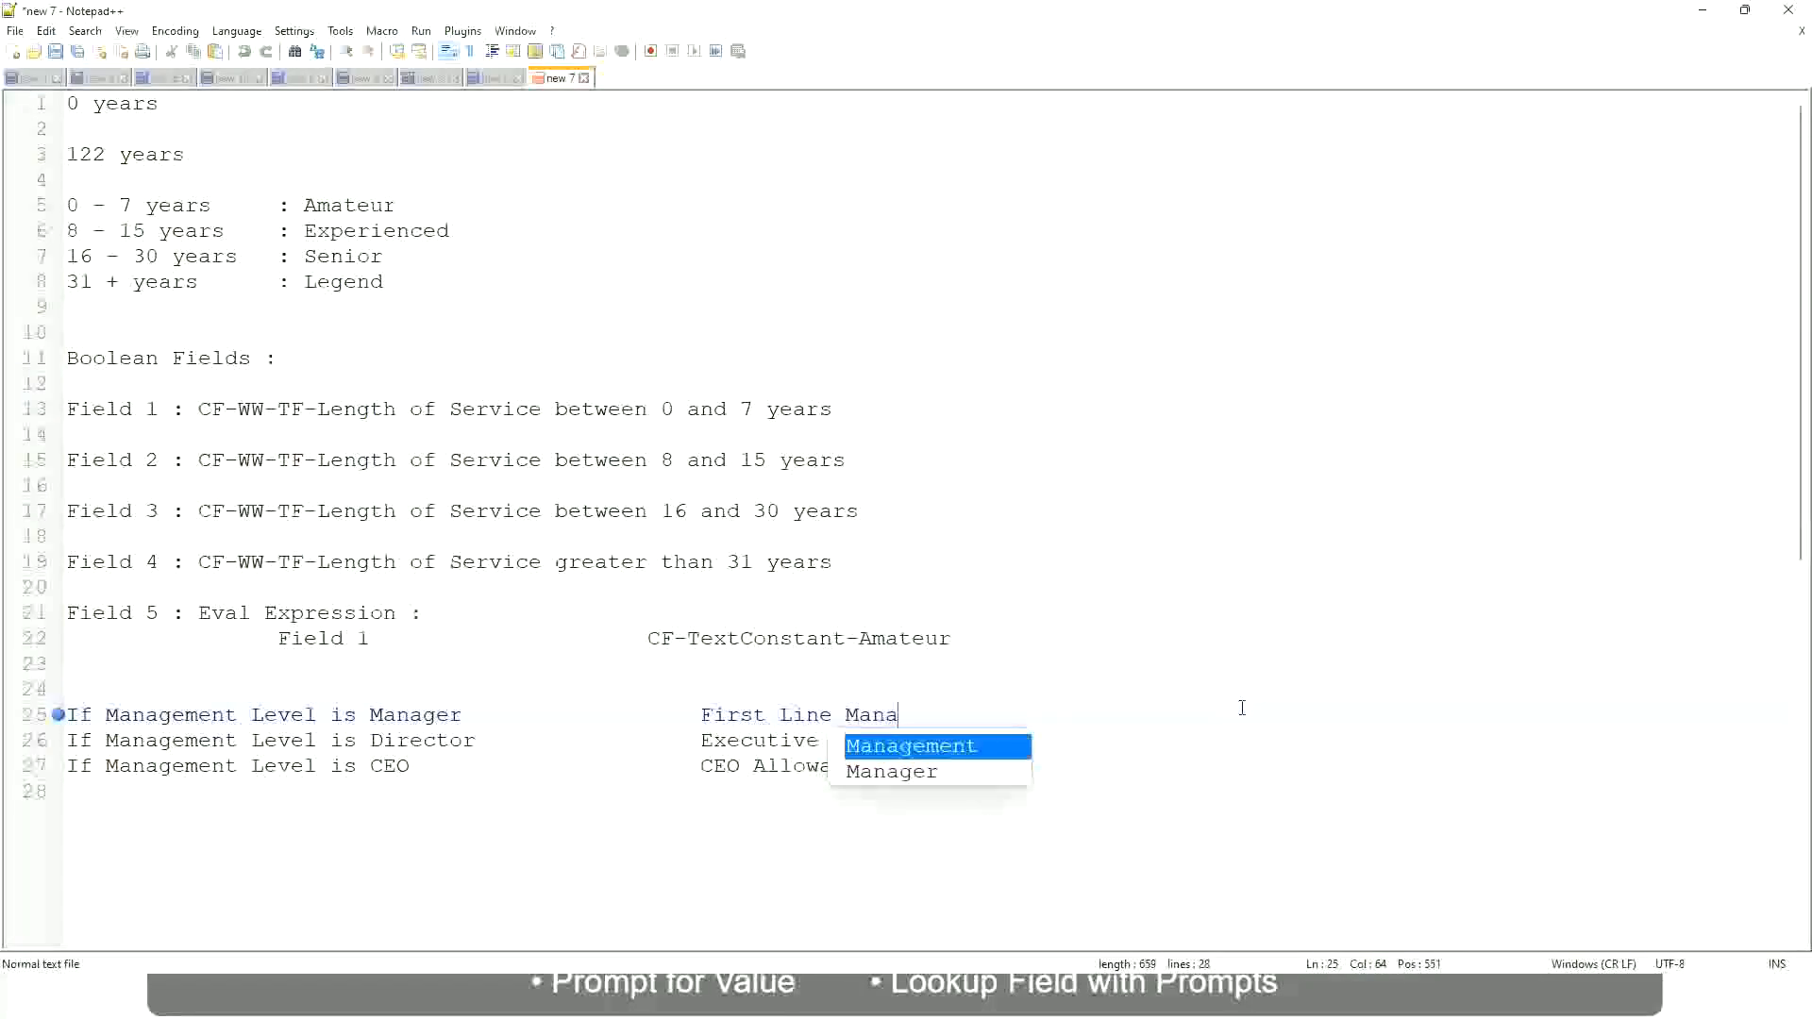
key(Left)
key(Left)
key(Left)
key(Left)
key(Left)
key(Left)
key(Left)
key(Left)
key(Left)
key(Left)
key(Left)
key(Left)
key(Left)
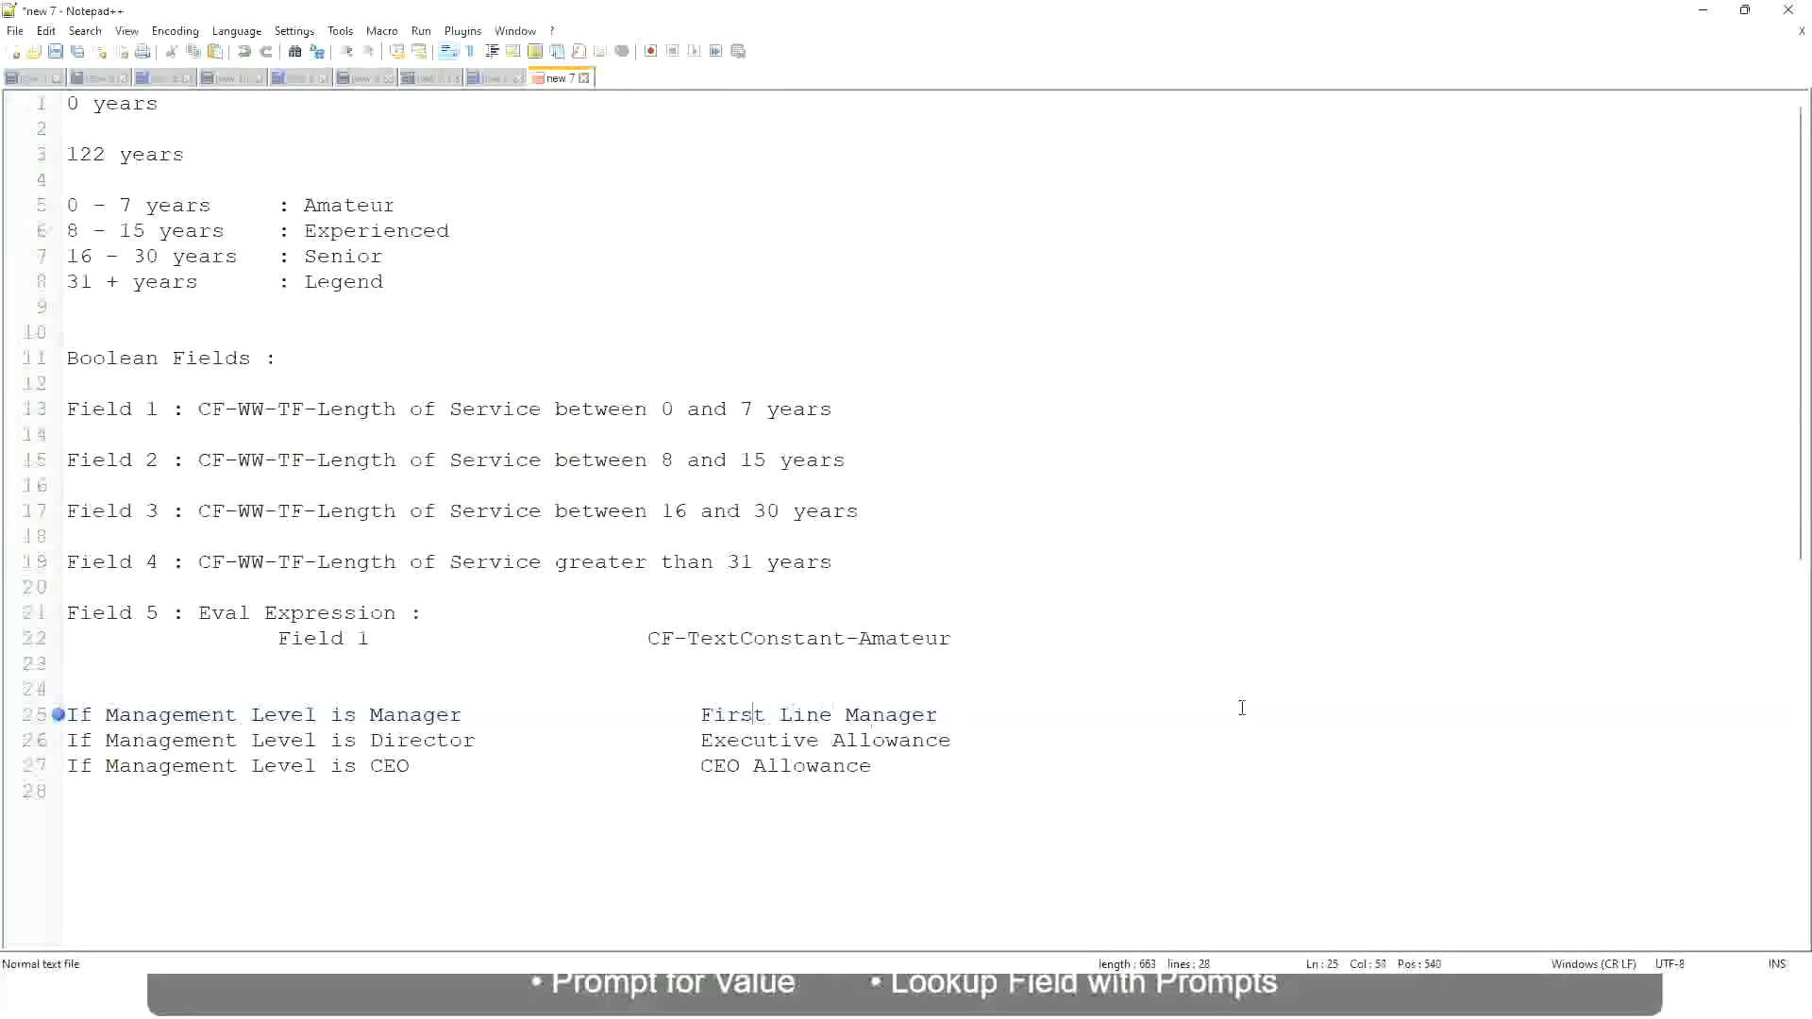
text(Name of the)
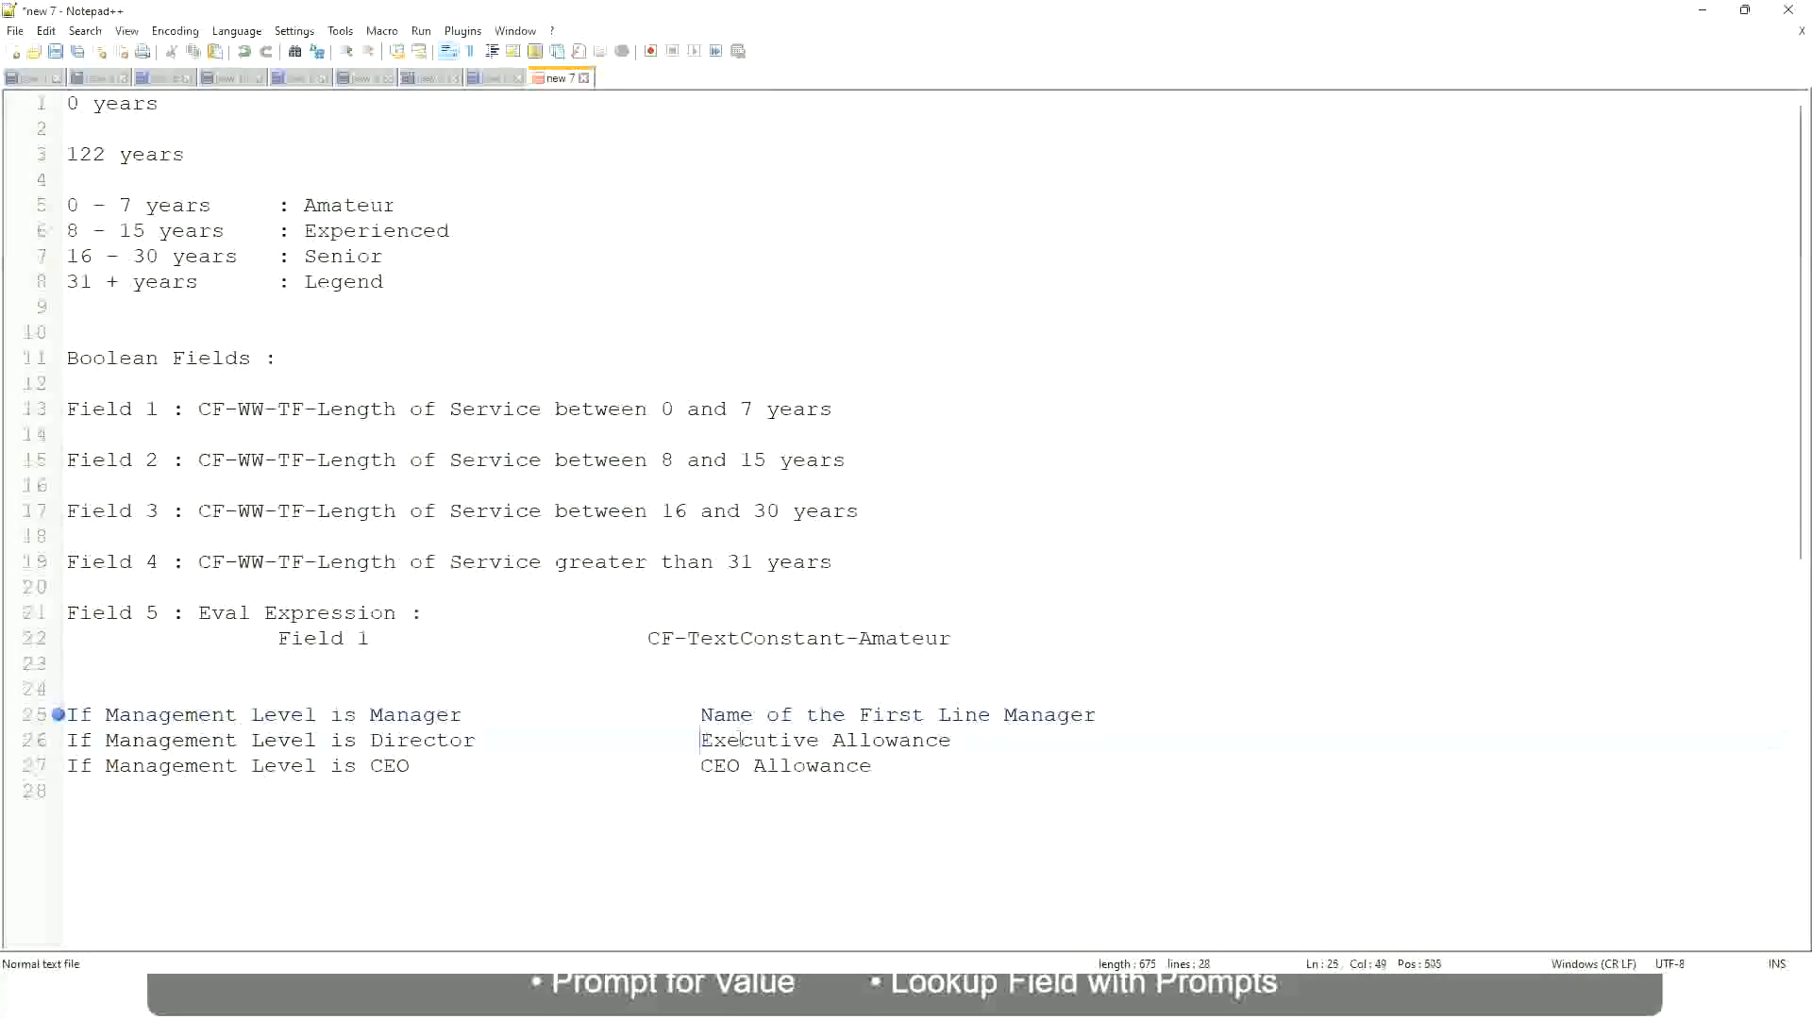
Replace the director condition's result on line 26 with the beginning "Name of"
drag(703, 739, 951, 741)
text(Name)
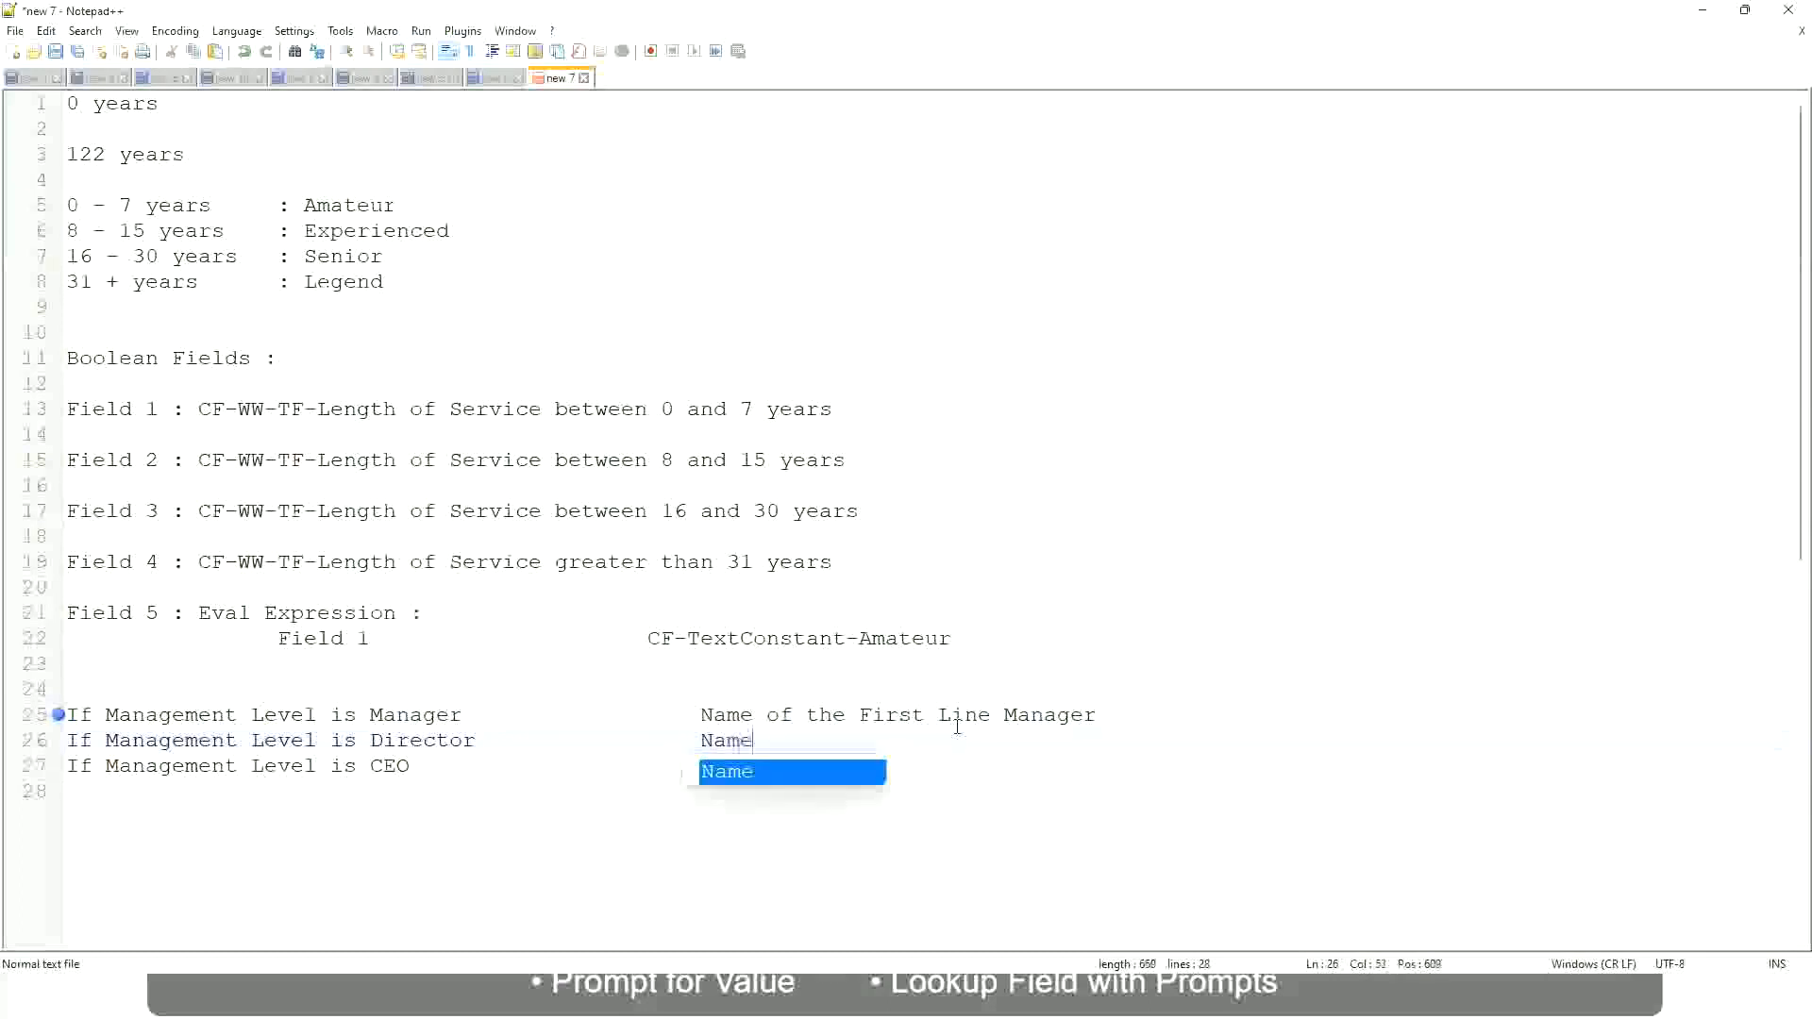
text( of )
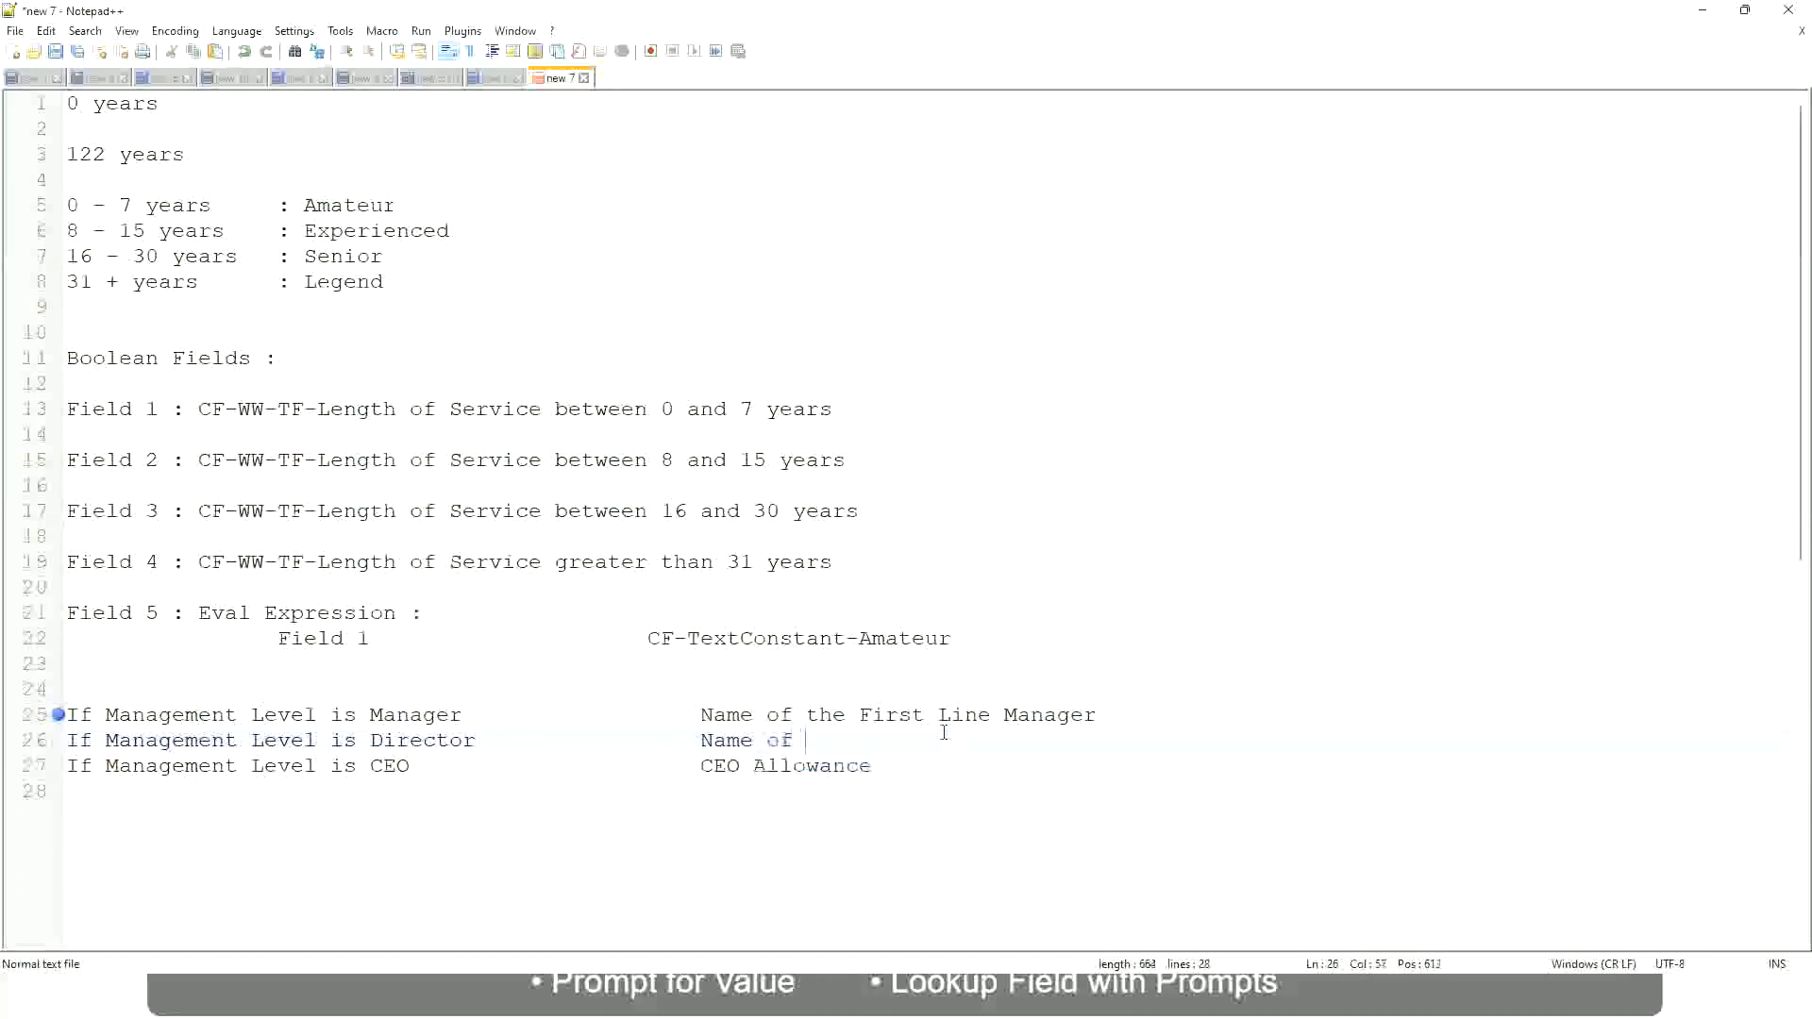
text(First)
key(BackSpace)
key(BackSpace)
key(BackSpace)
key(BackSpace)
key(BackSpace)
key(BackSpace)
Change "First" to "Second" in the manager result and complete the director result as "Name of Manager"
double_click(887, 717)
text(Second)
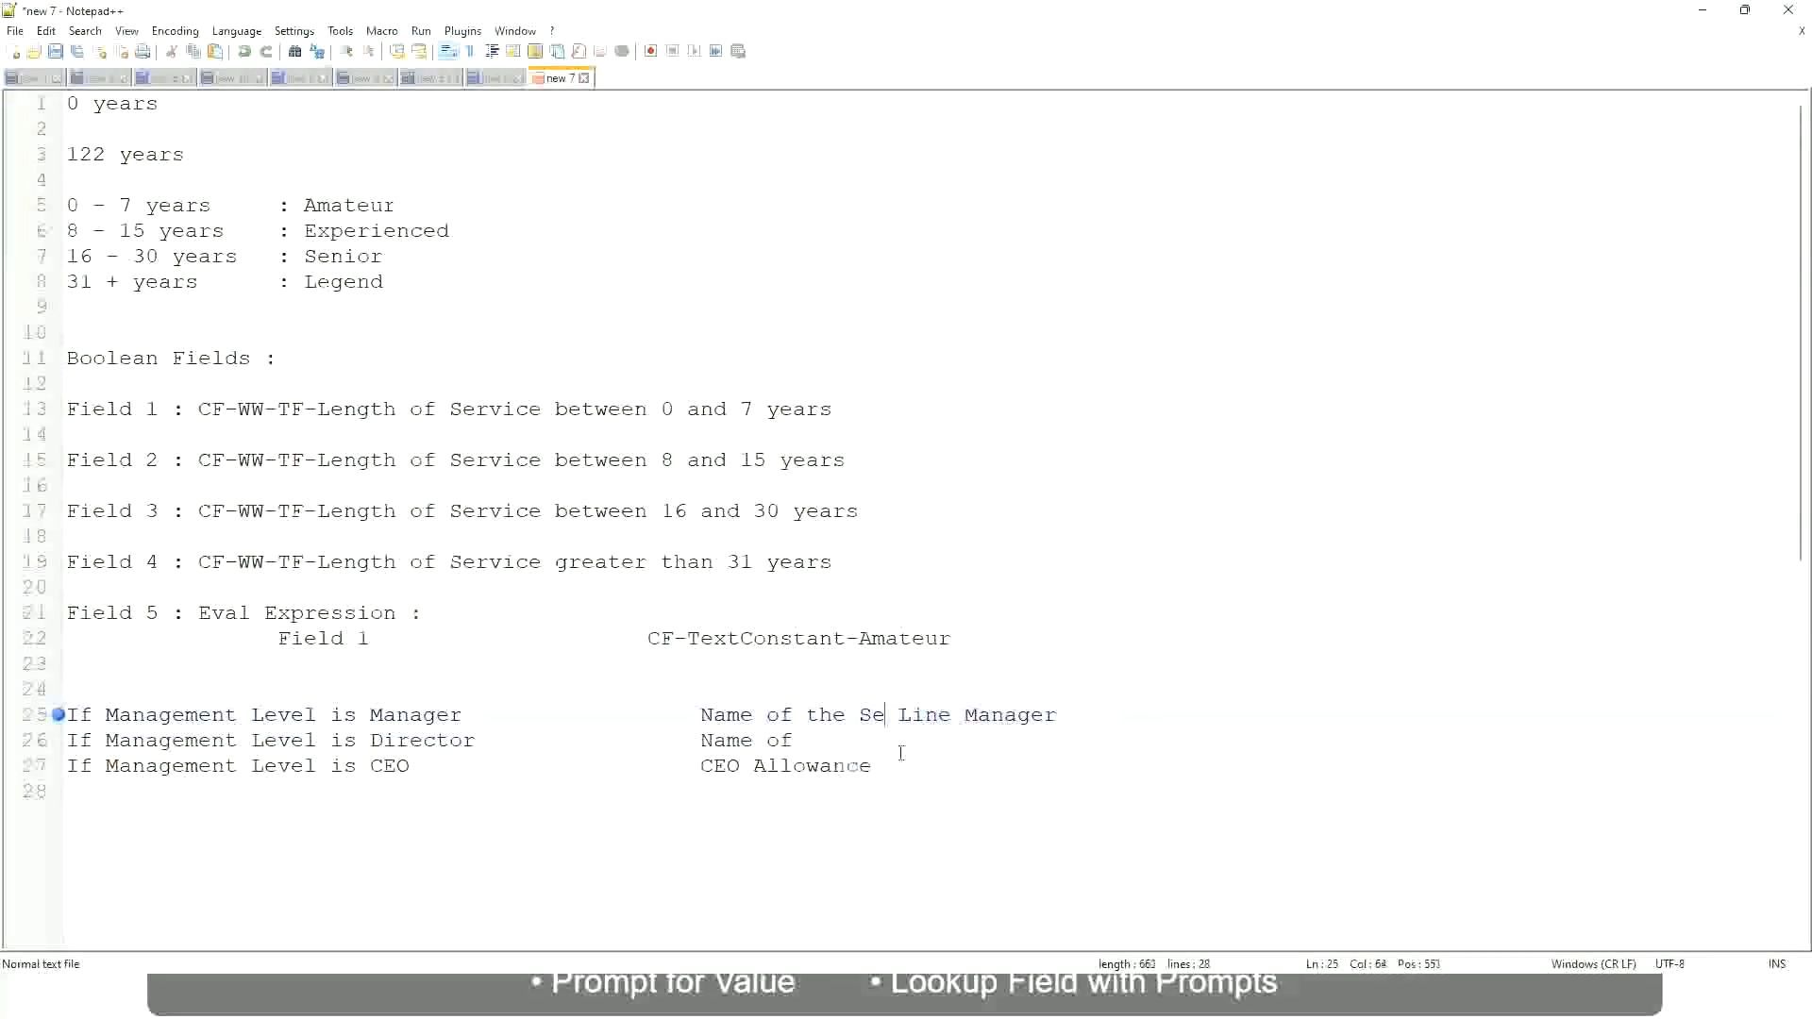
key(BackSpace)
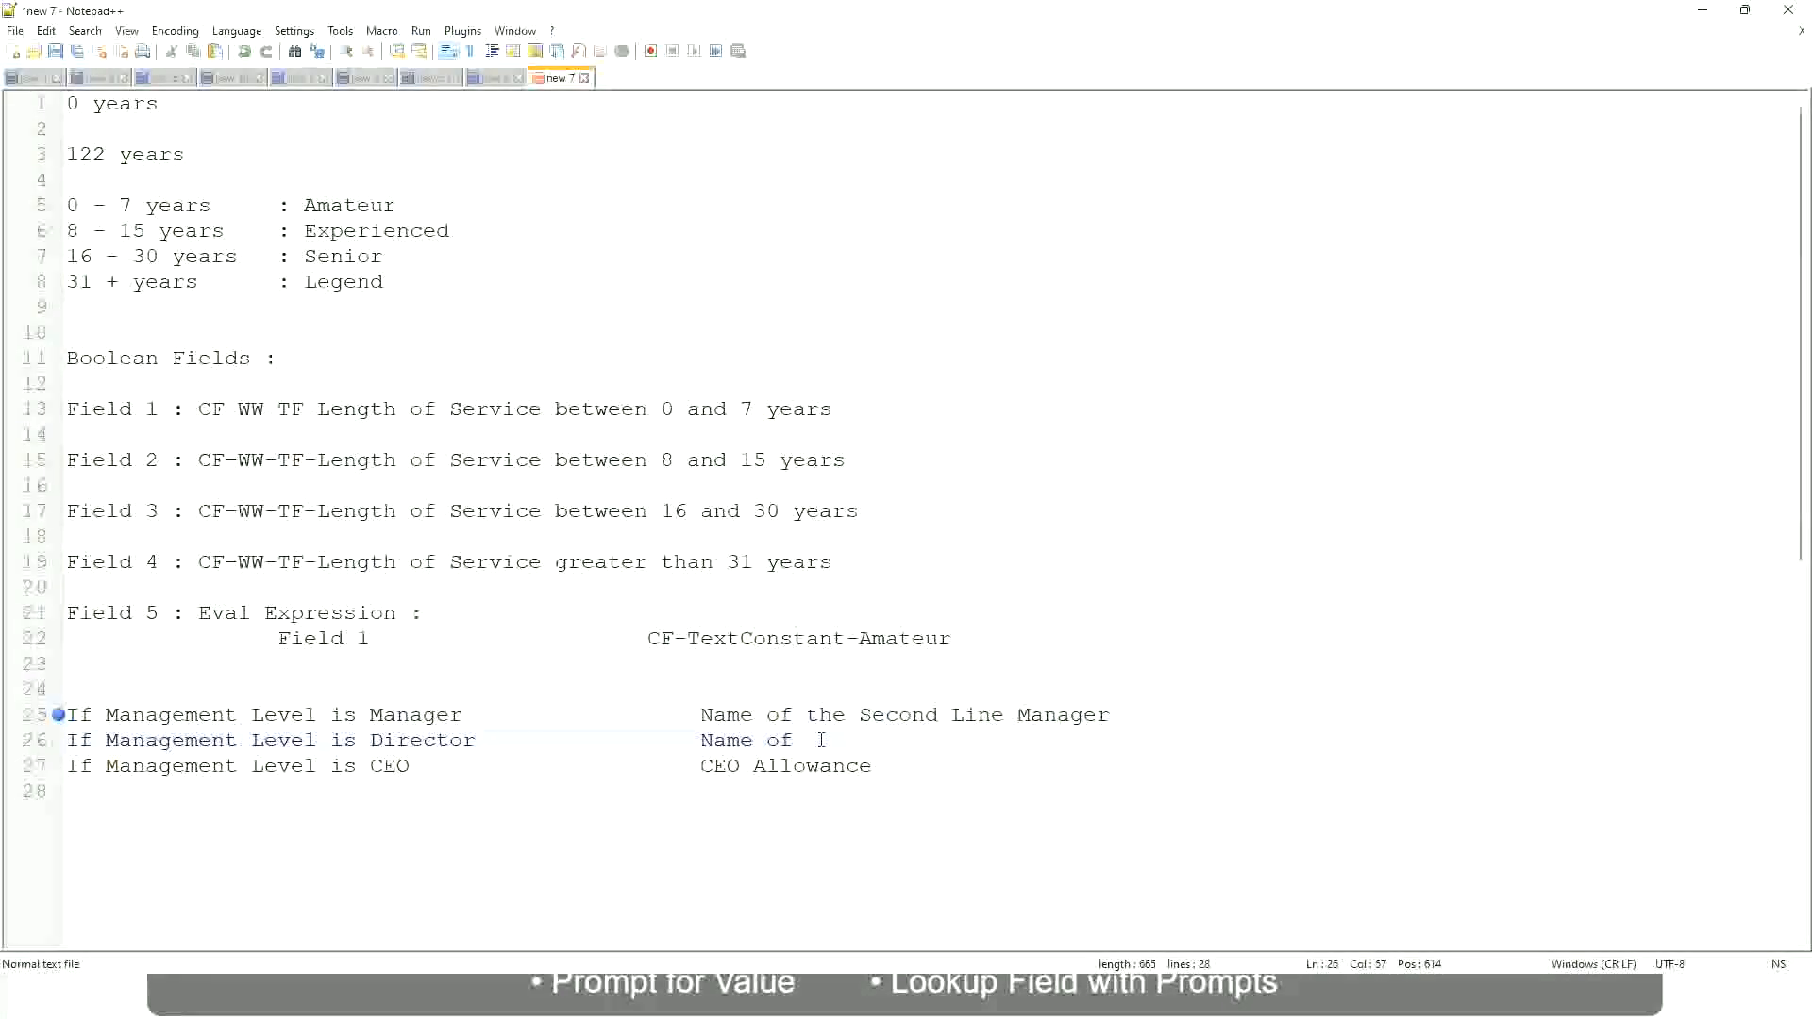
text(Manager)
Replace the CEO condition's result on line 27 with "name of CEO/Himself/Herself"
drag(699, 765, 896, 765)
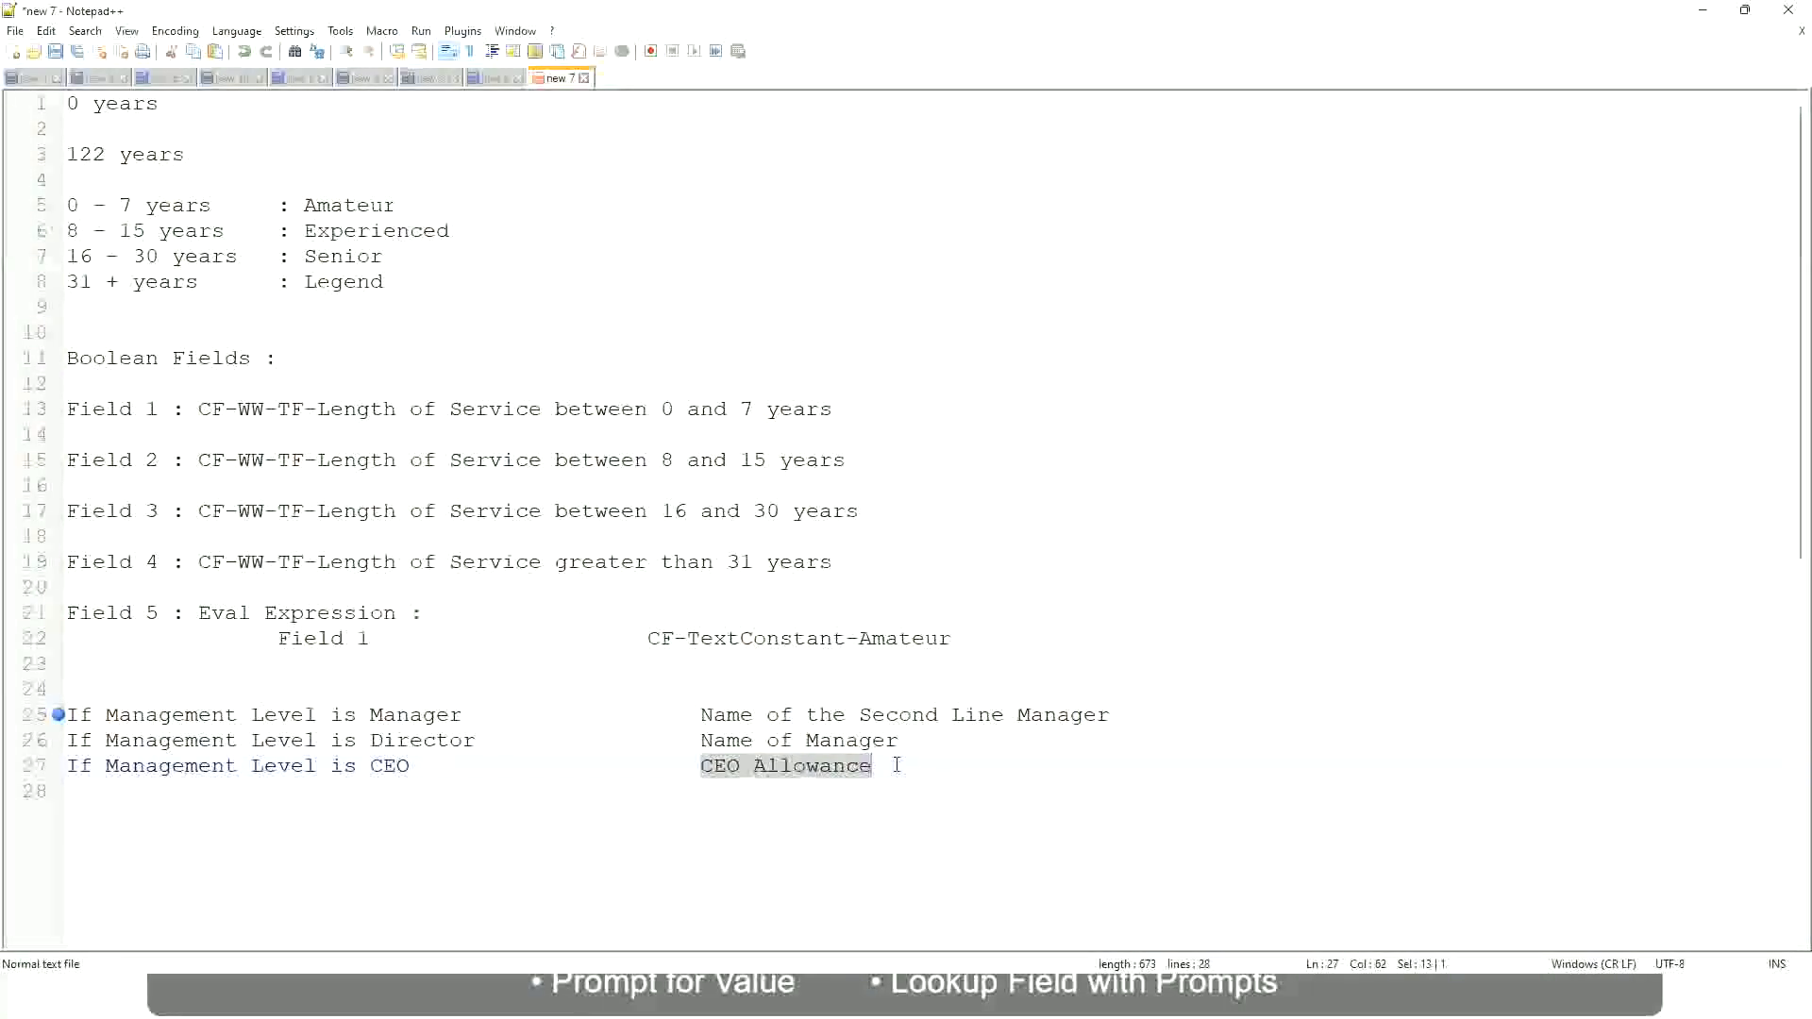
text(name of CEO )
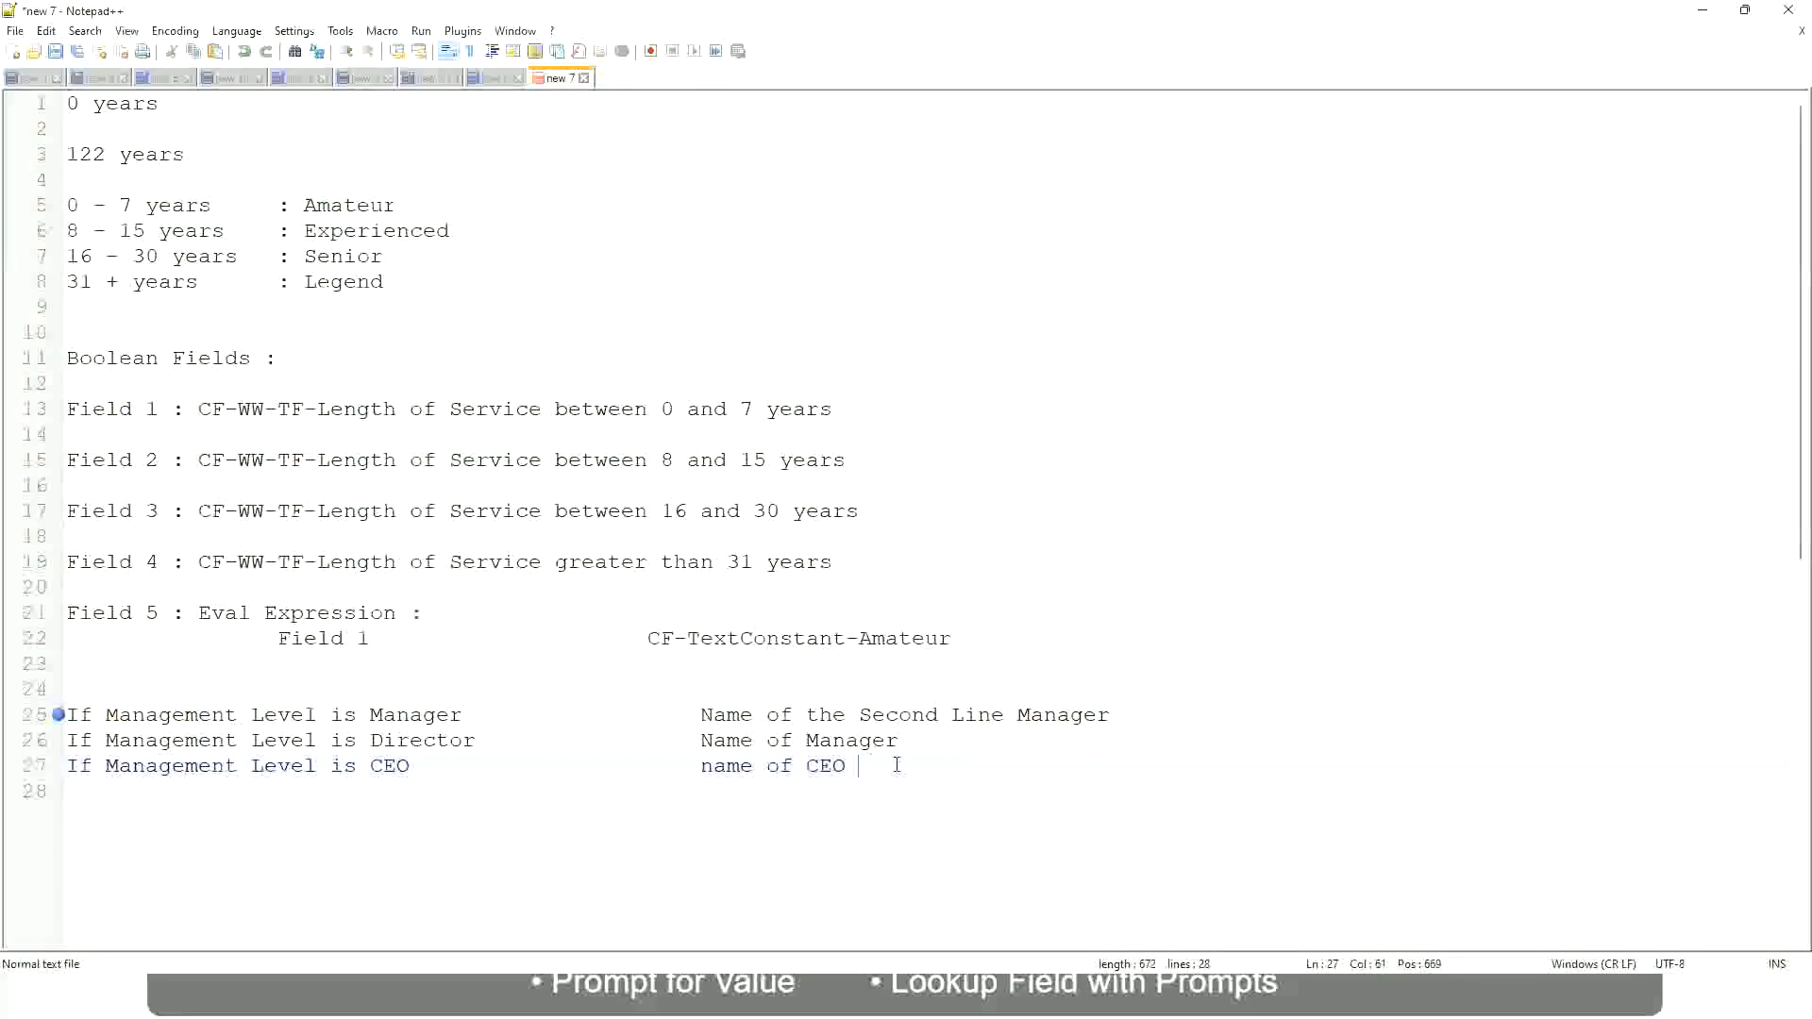
text(/Himself/Herself)
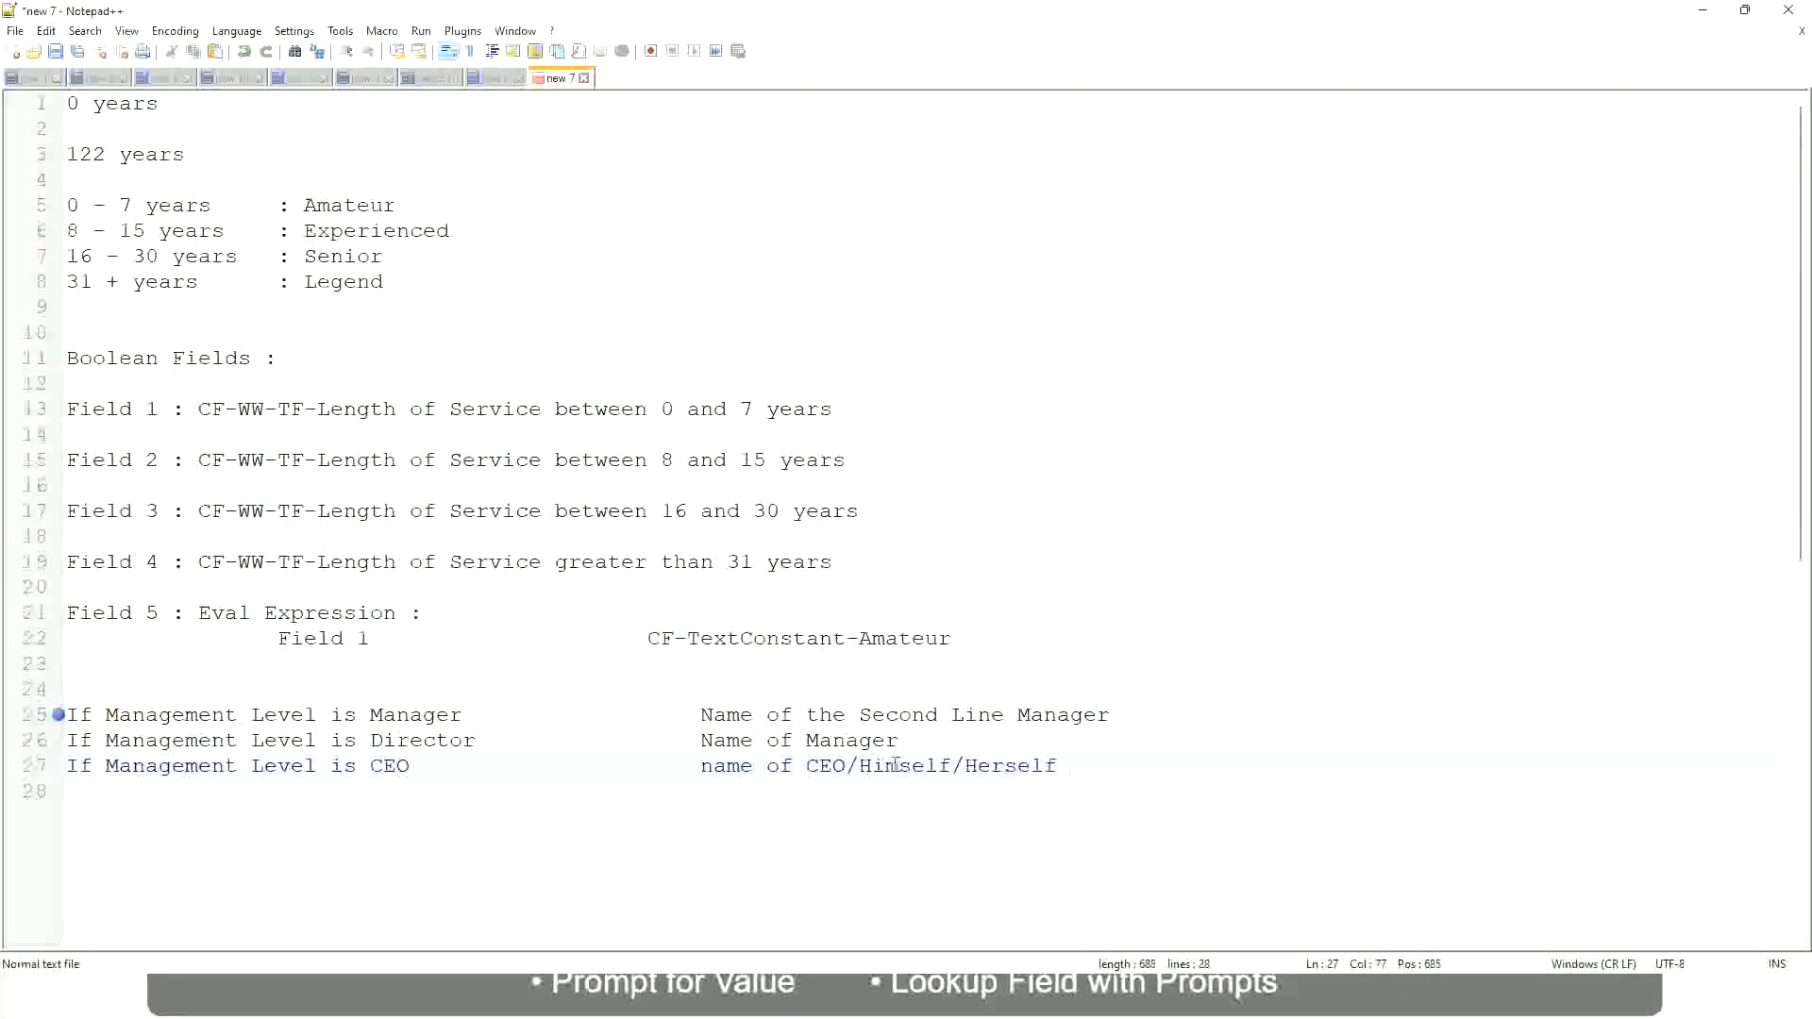
Review the three management level conditions on lines 25 to 27 together with their results
click(663, 776)
click(276, 717)
click(420, 717)
click(447, 737)
click(900, 740)
click(406, 742)
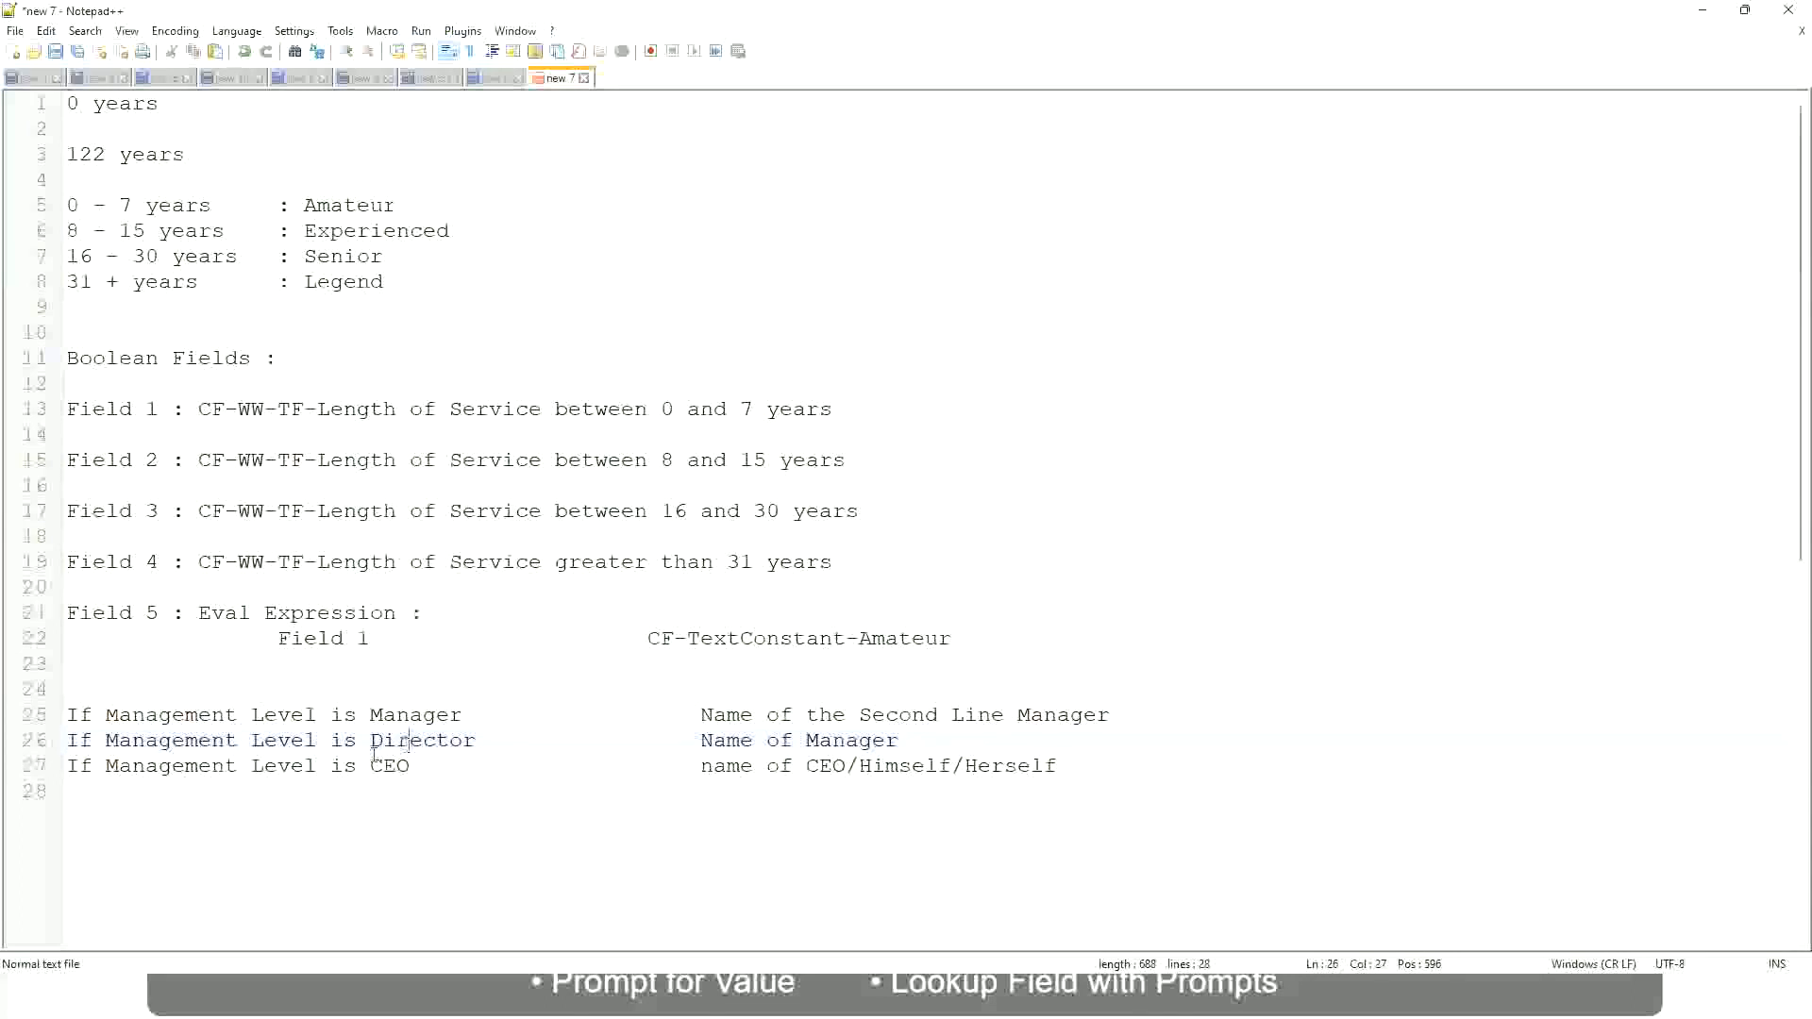
click(392, 766)
click(847, 769)
click(1049, 764)
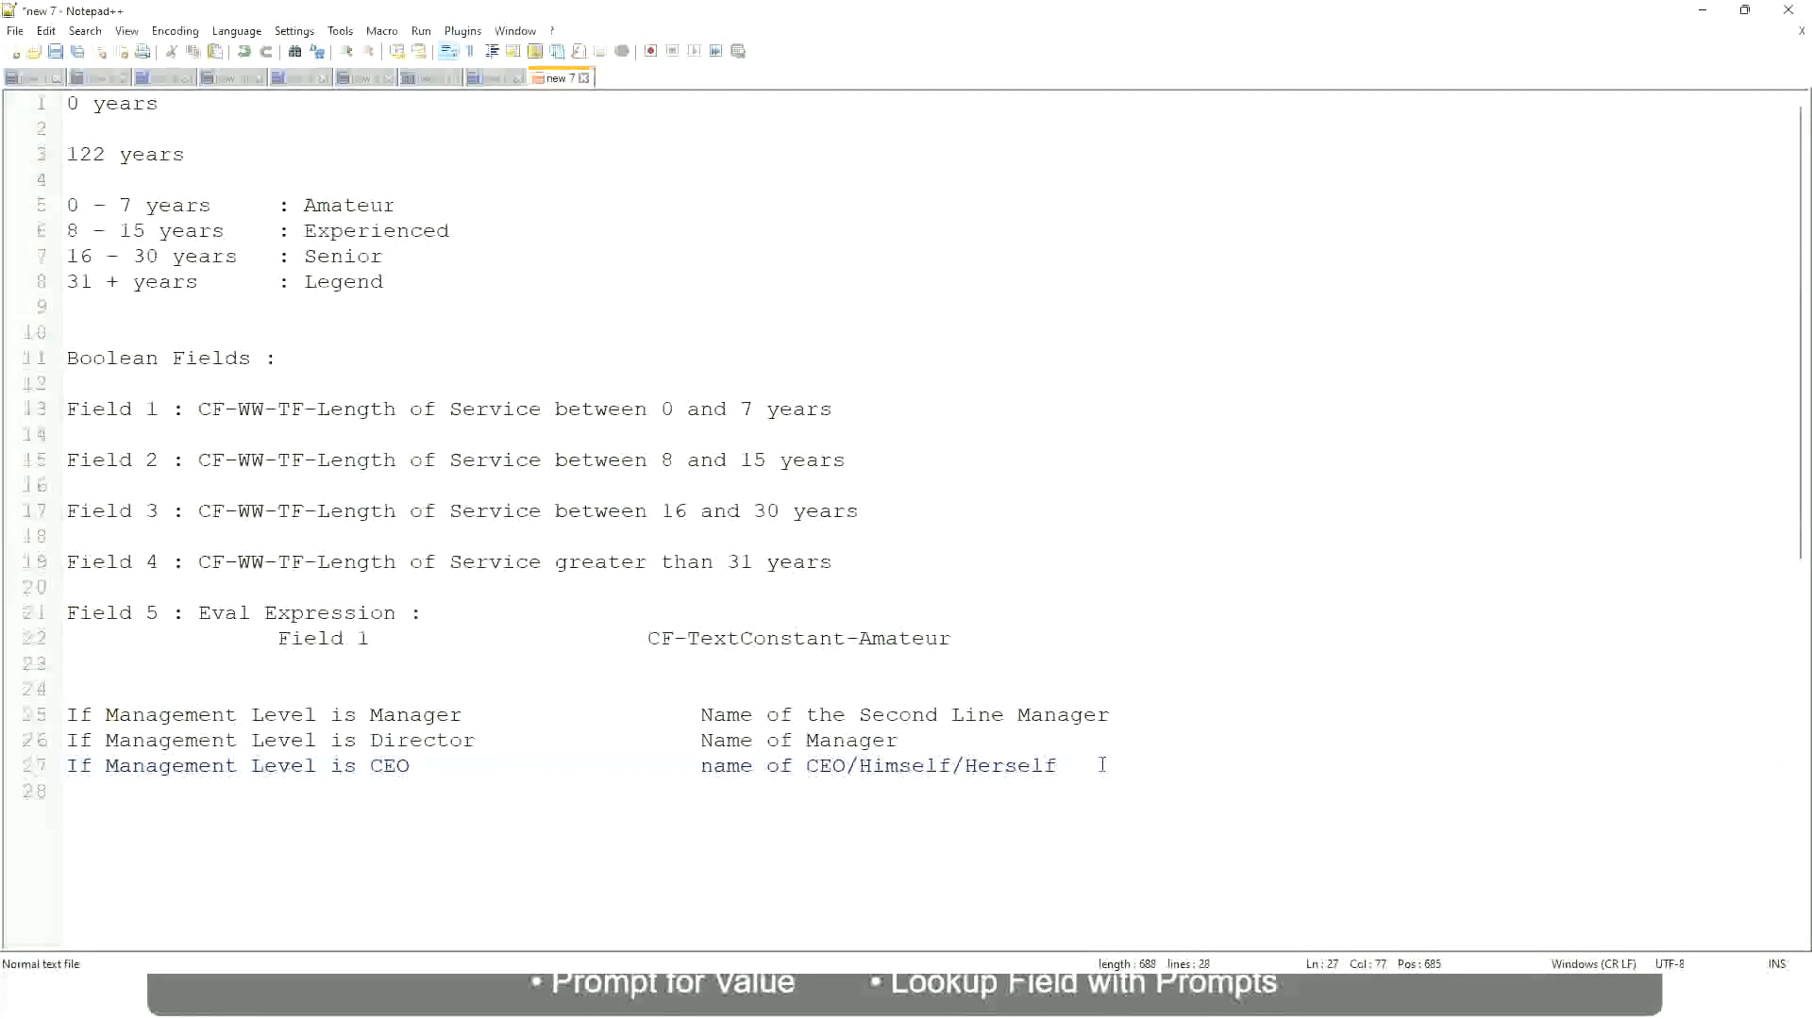
drag(1070, 765, 60, 714)
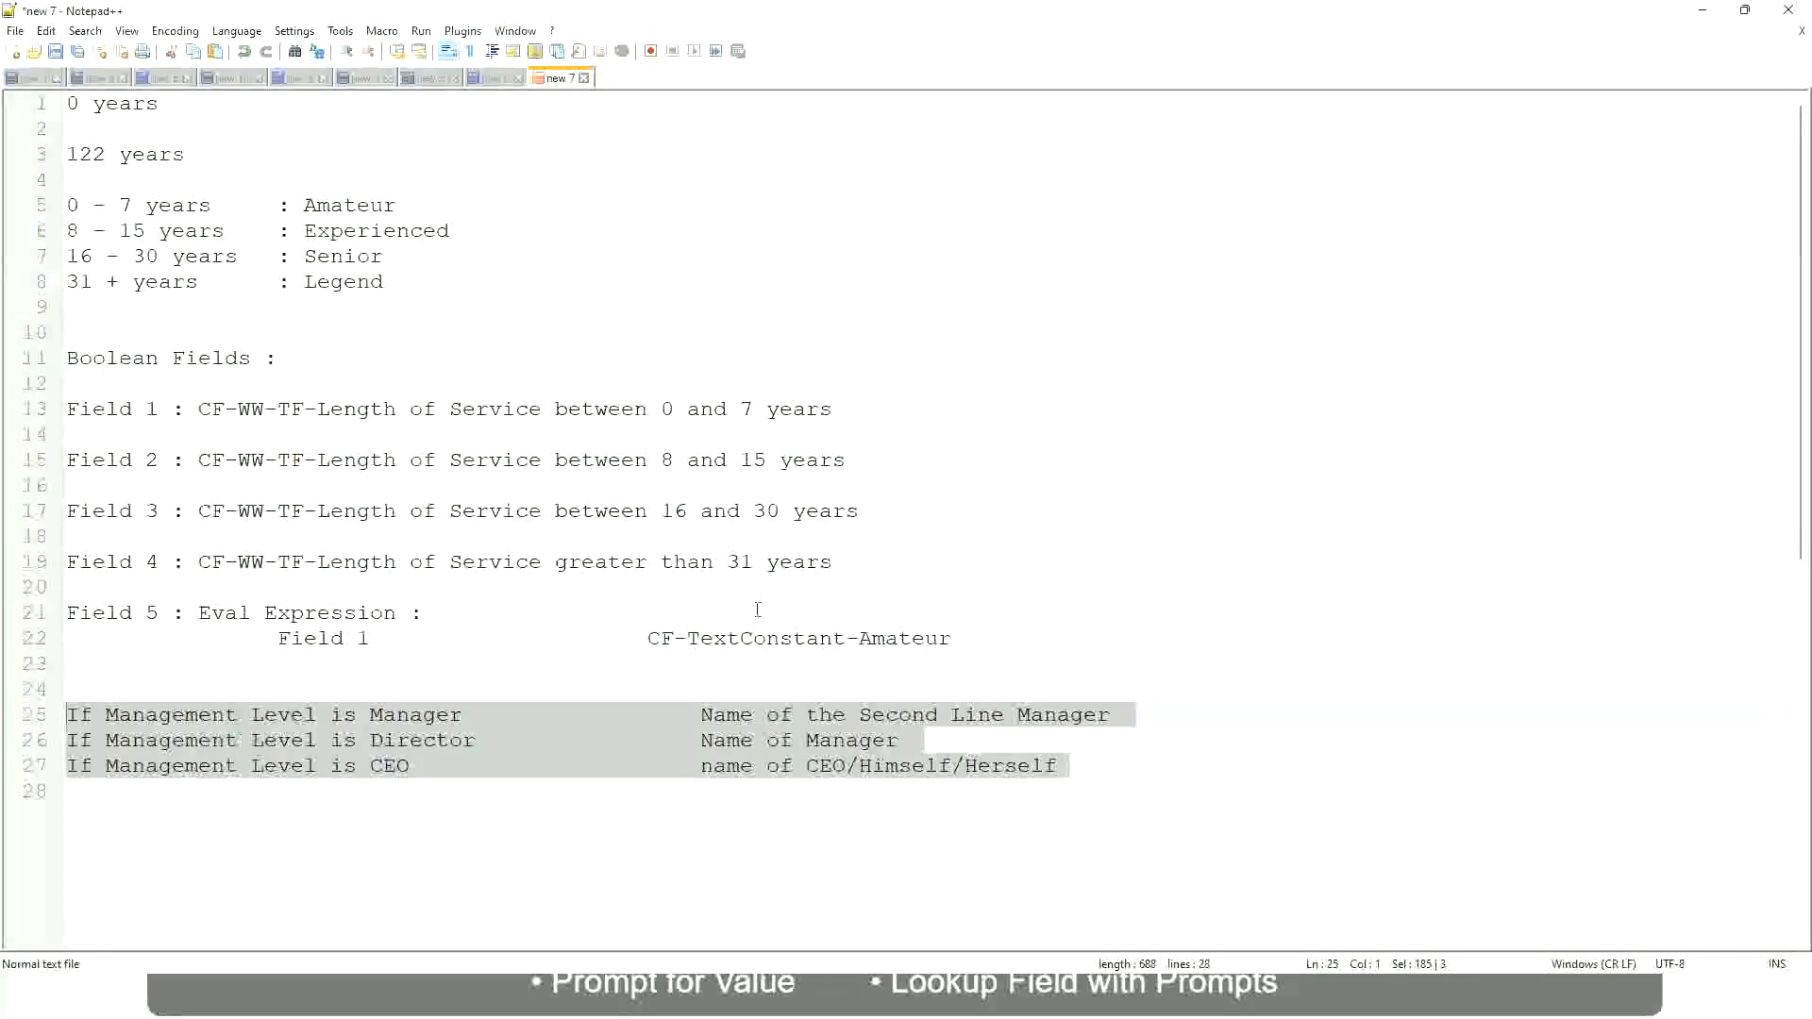
Examine the manager condition and its result, "Name of the Second Line Manager", on line 25
click(766, 717)
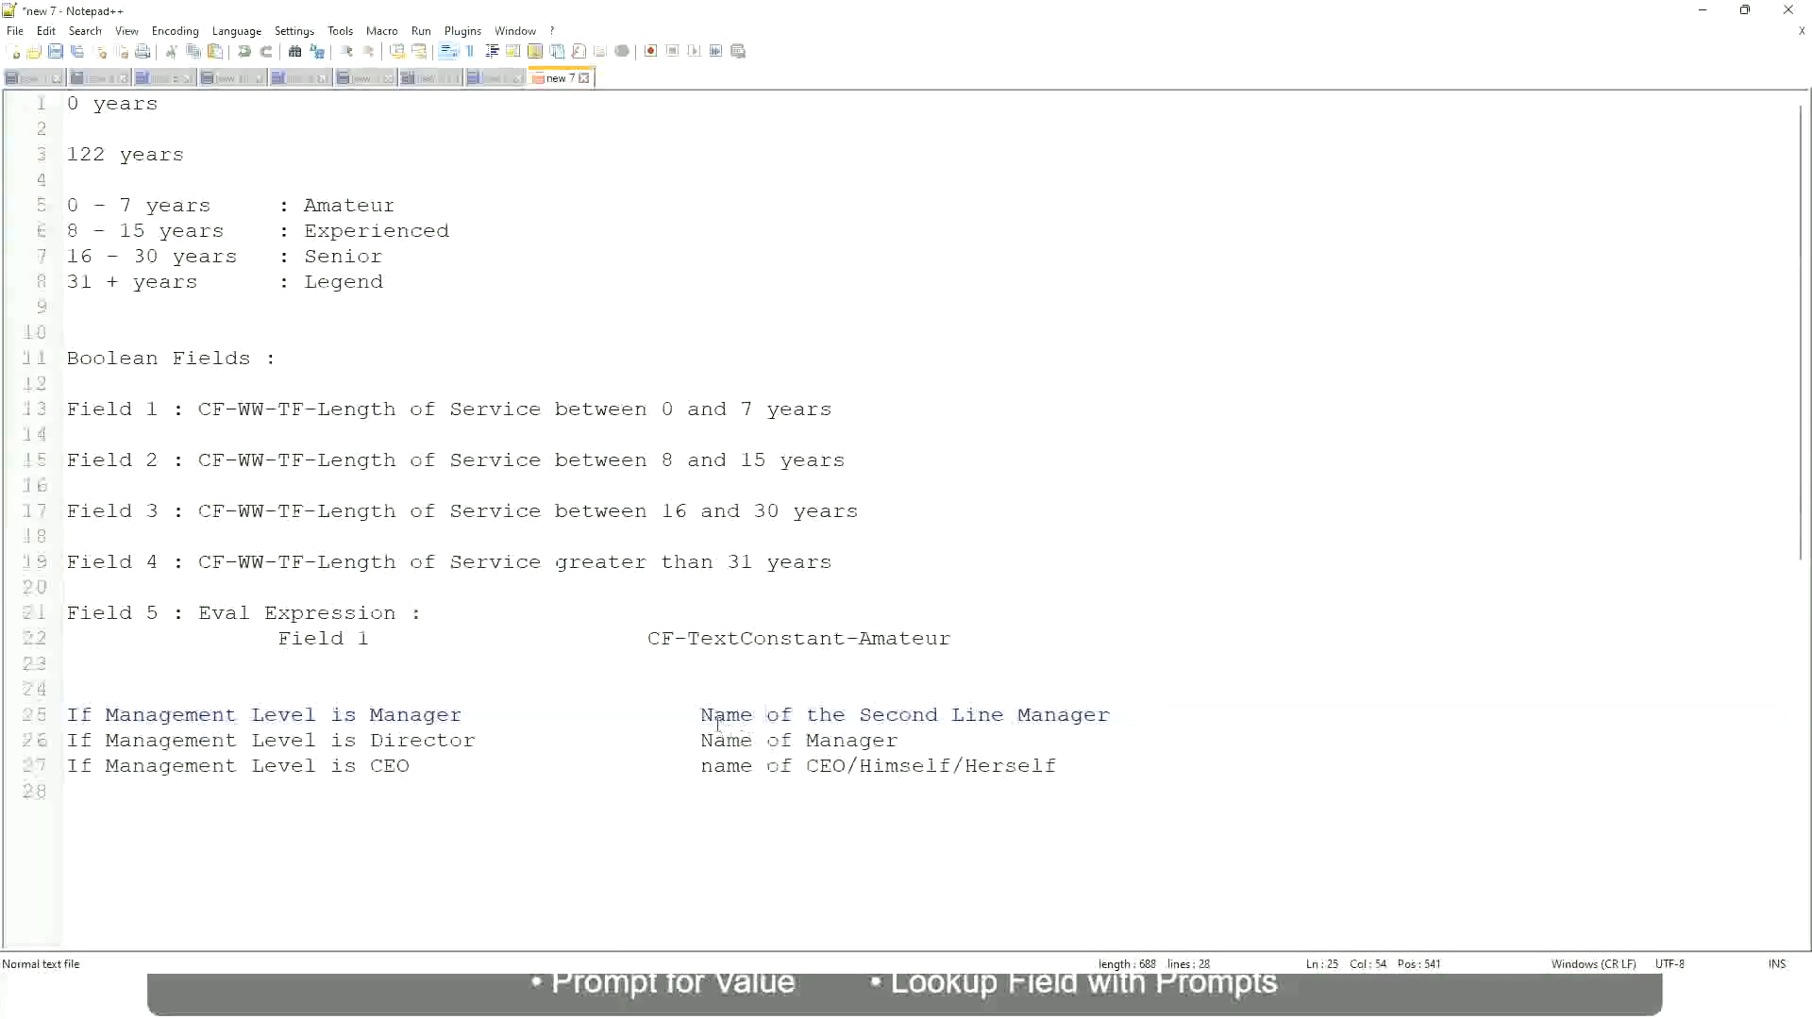
drag(701, 715, 1111, 715)
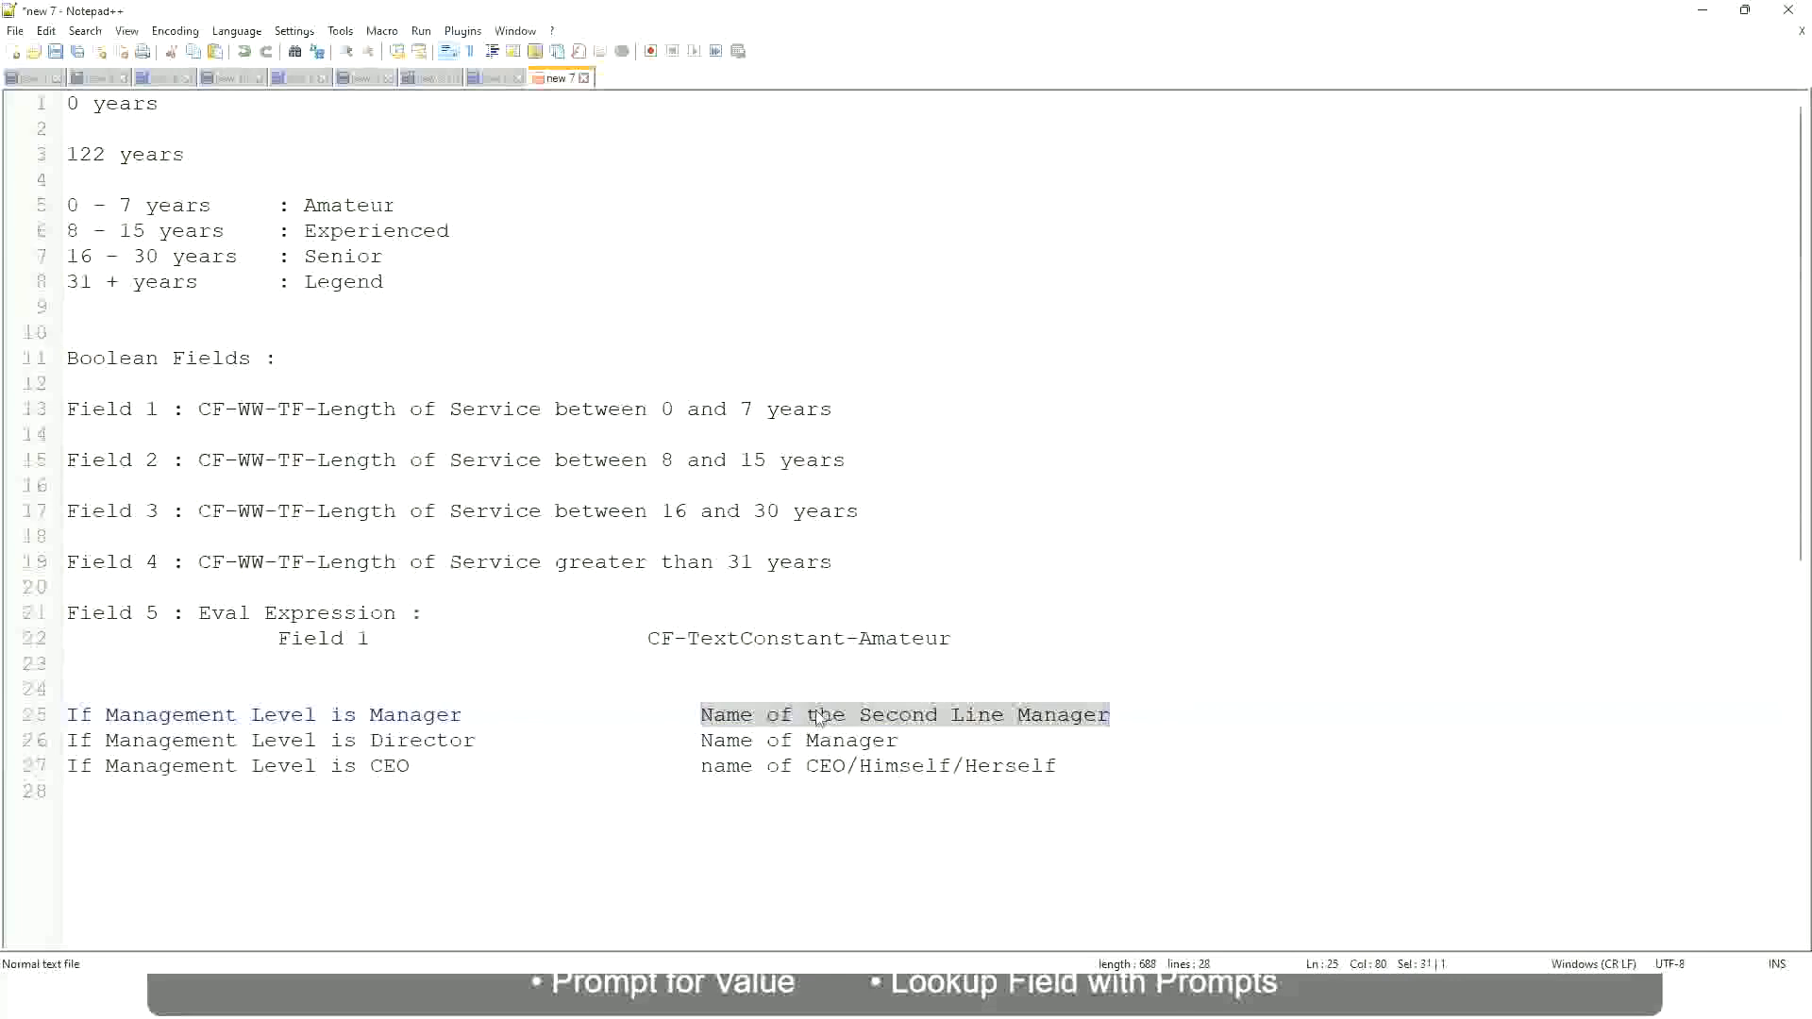
click(847, 726)
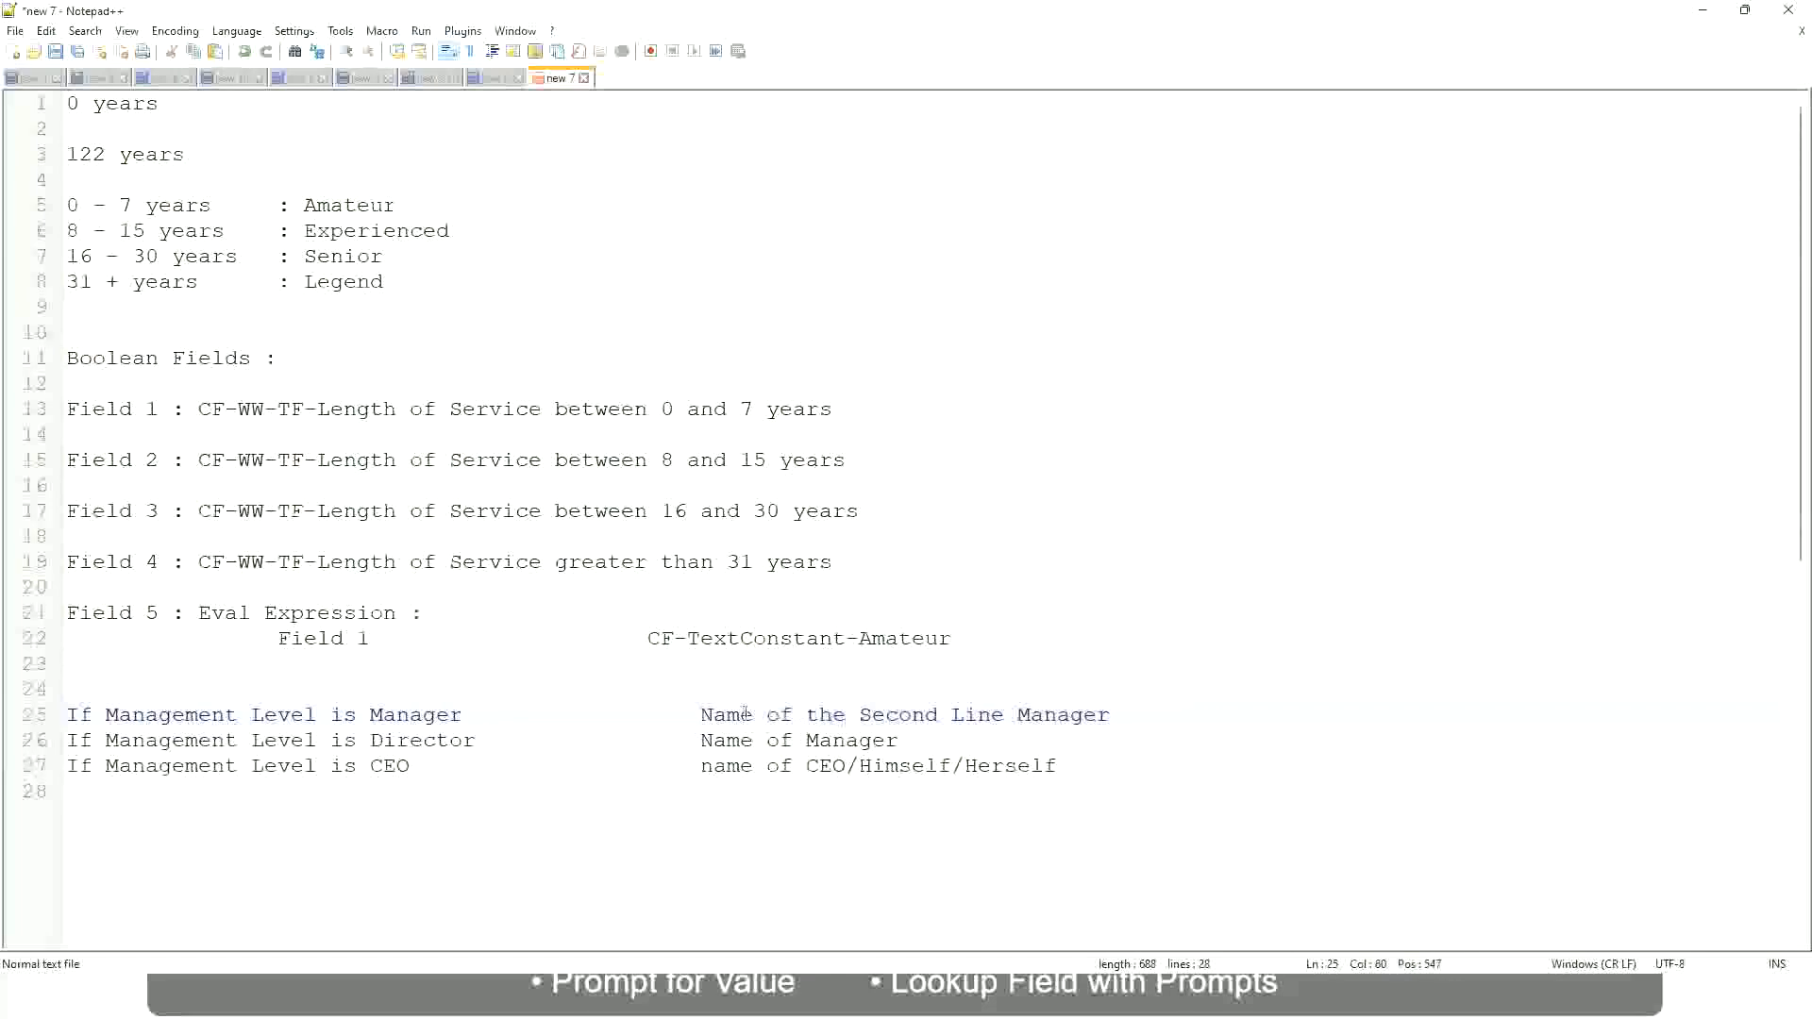
drag(700, 714, 1114, 712)
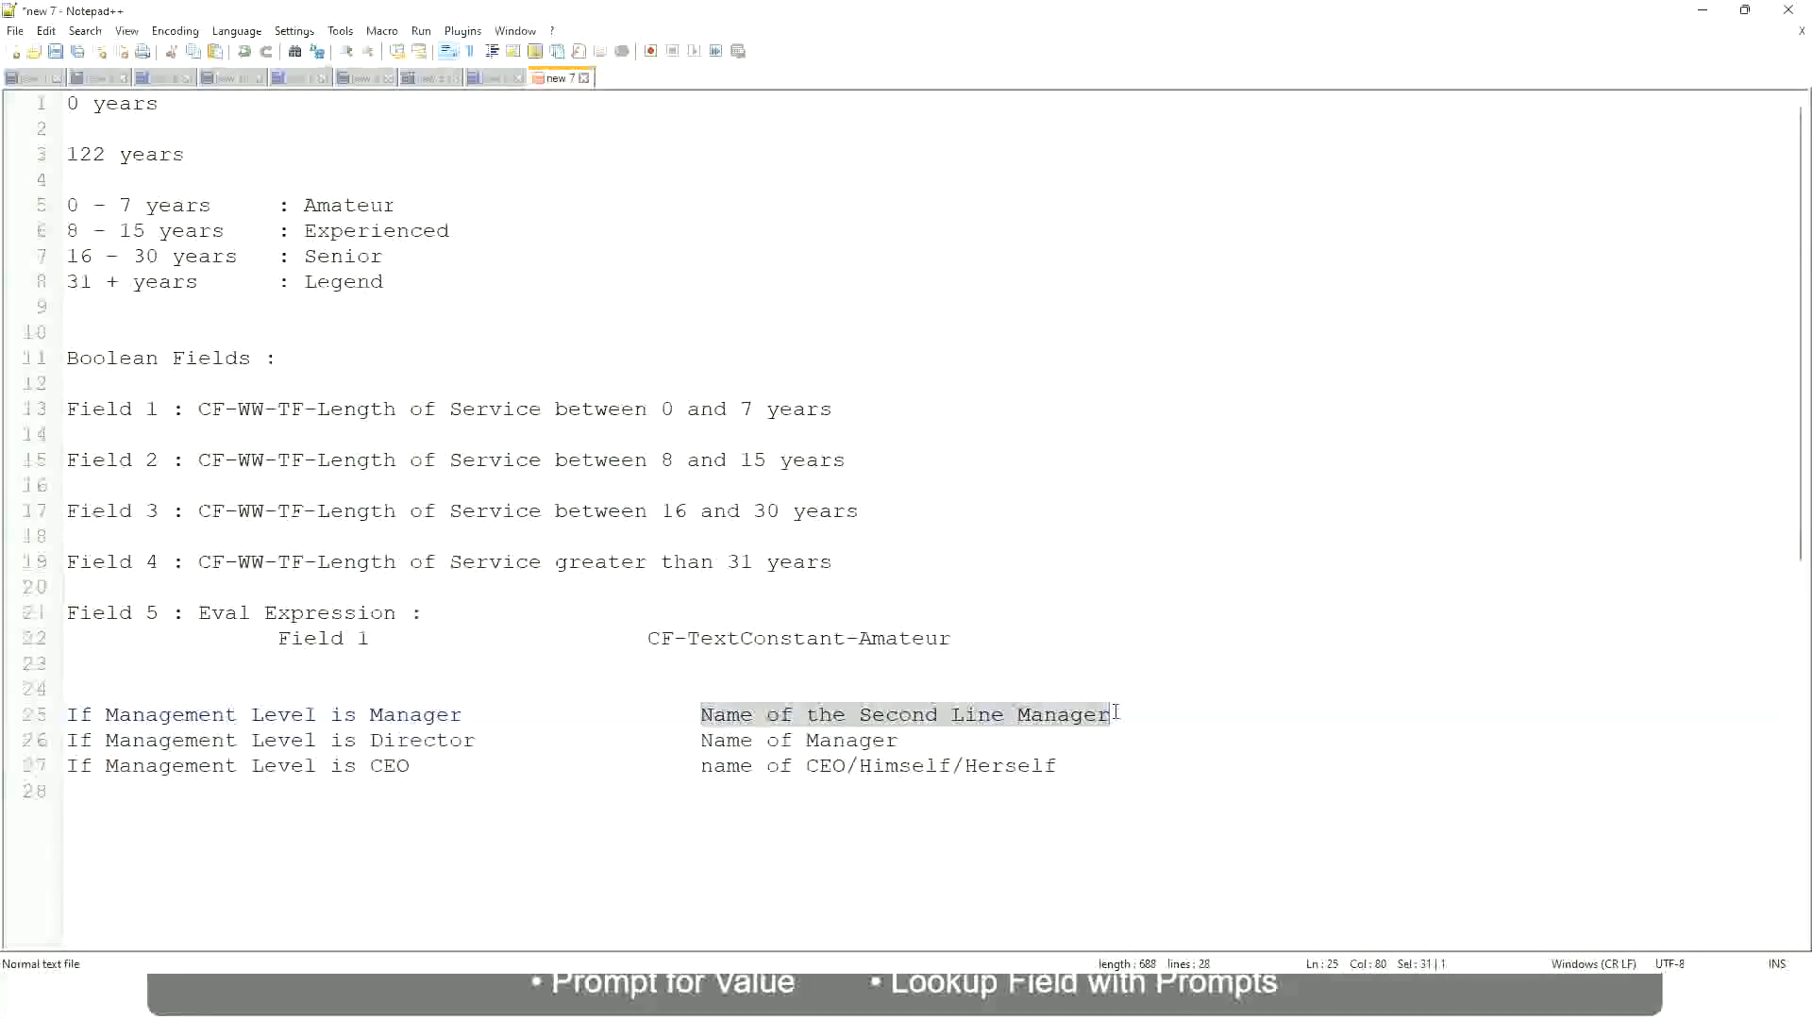
click(928, 717)
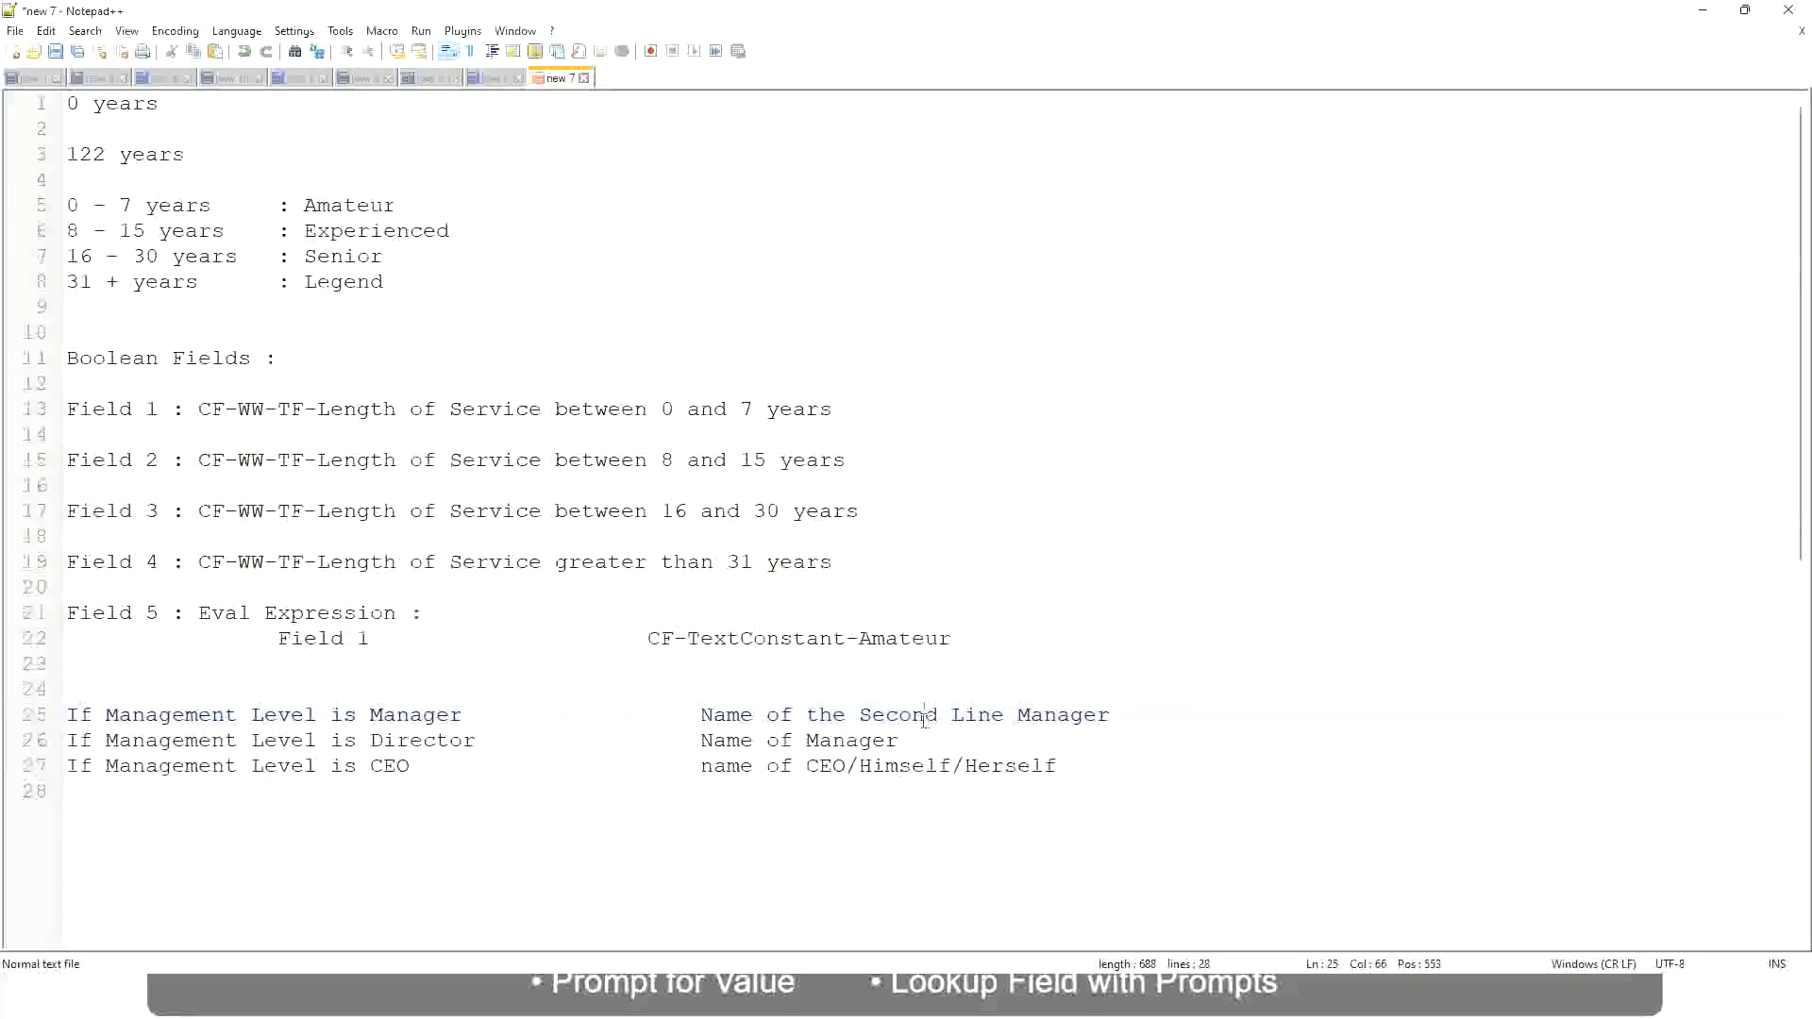
click(472, 714)
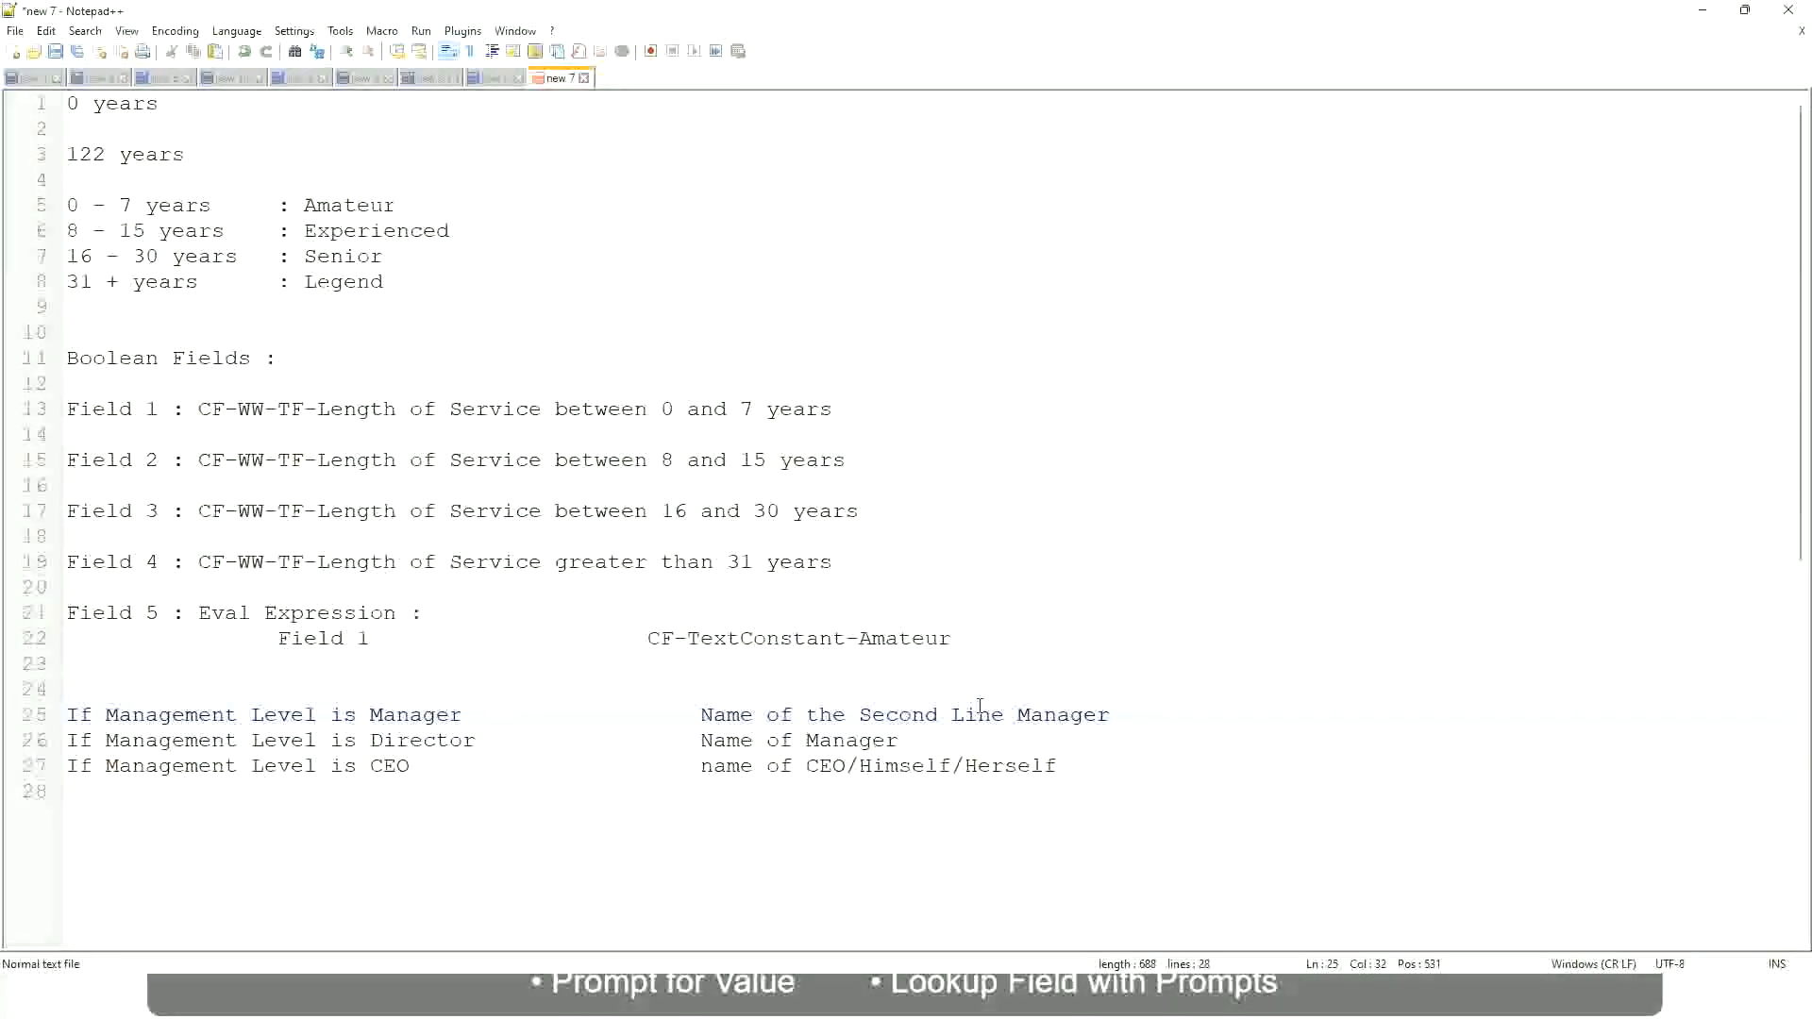
click(928, 712)
drag(992, 714, 1004, 714)
click(1138, 709)
click(1068, 703)
Compare the fixed experience band labels on lines 5 to 8 with the results of the management level conditions
double_click(351, 207)
double_click(373, 232)
double_click(344, 255)
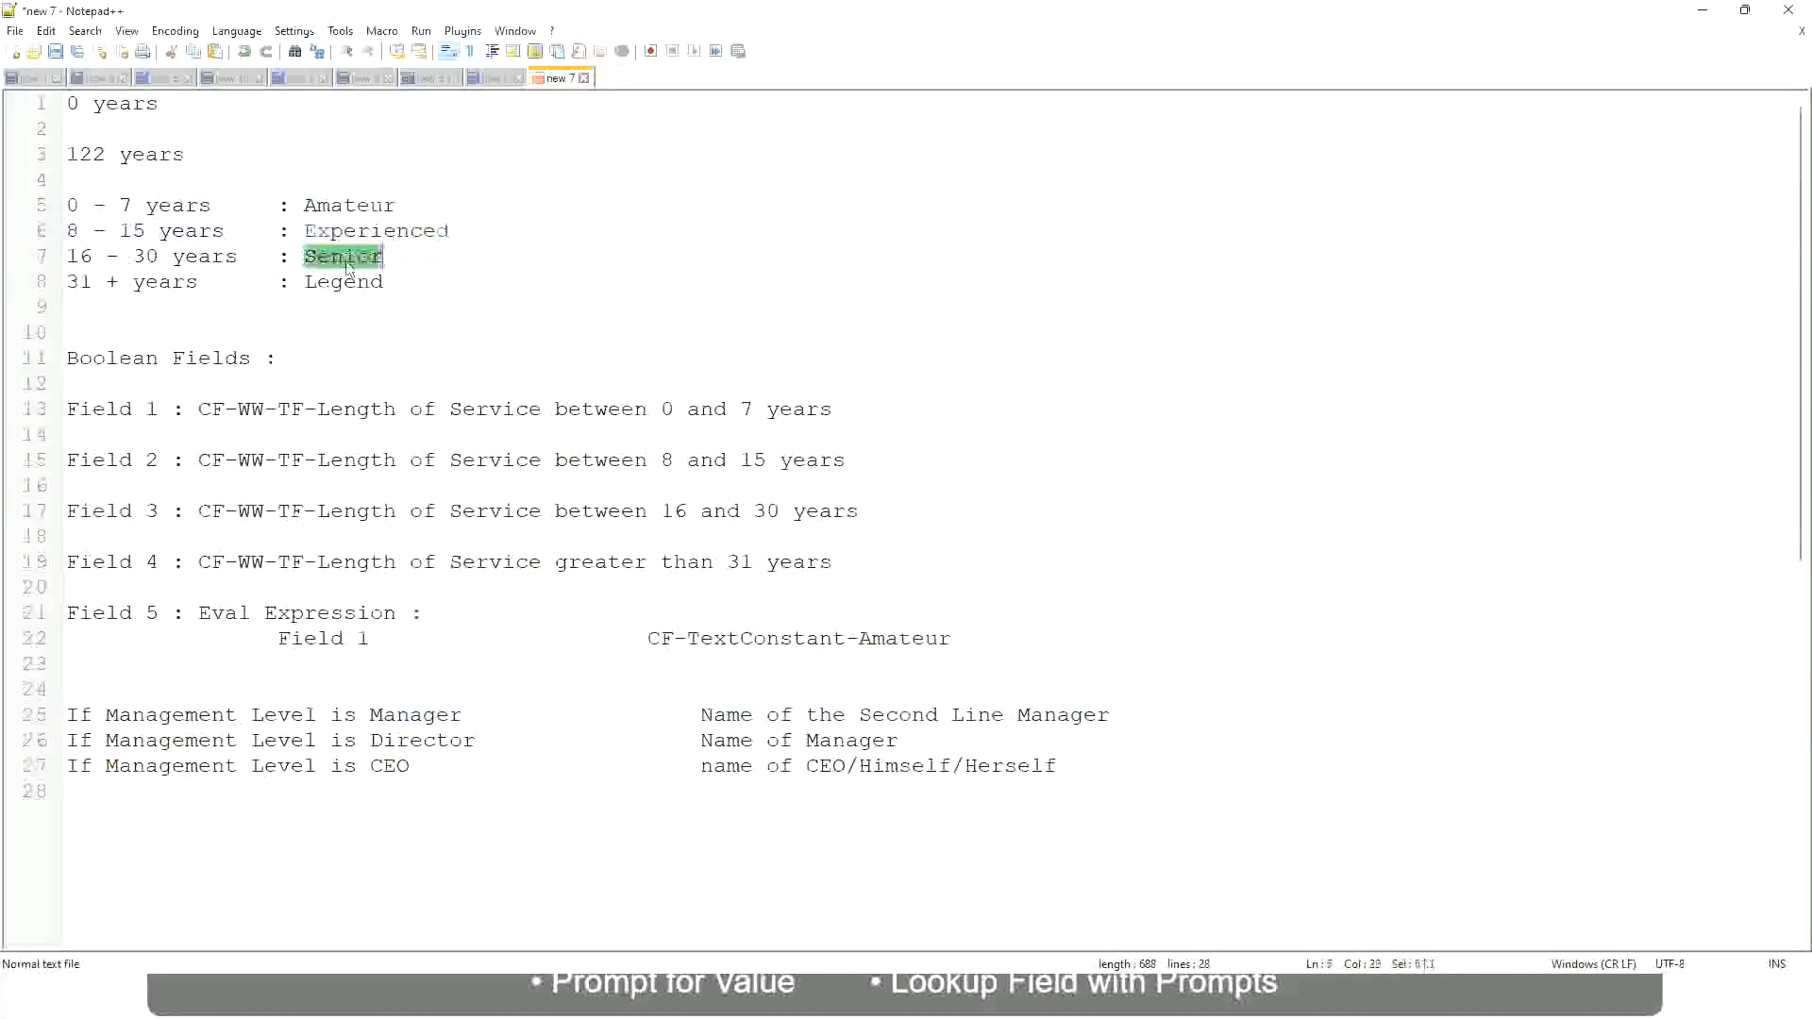
click(389, 277)
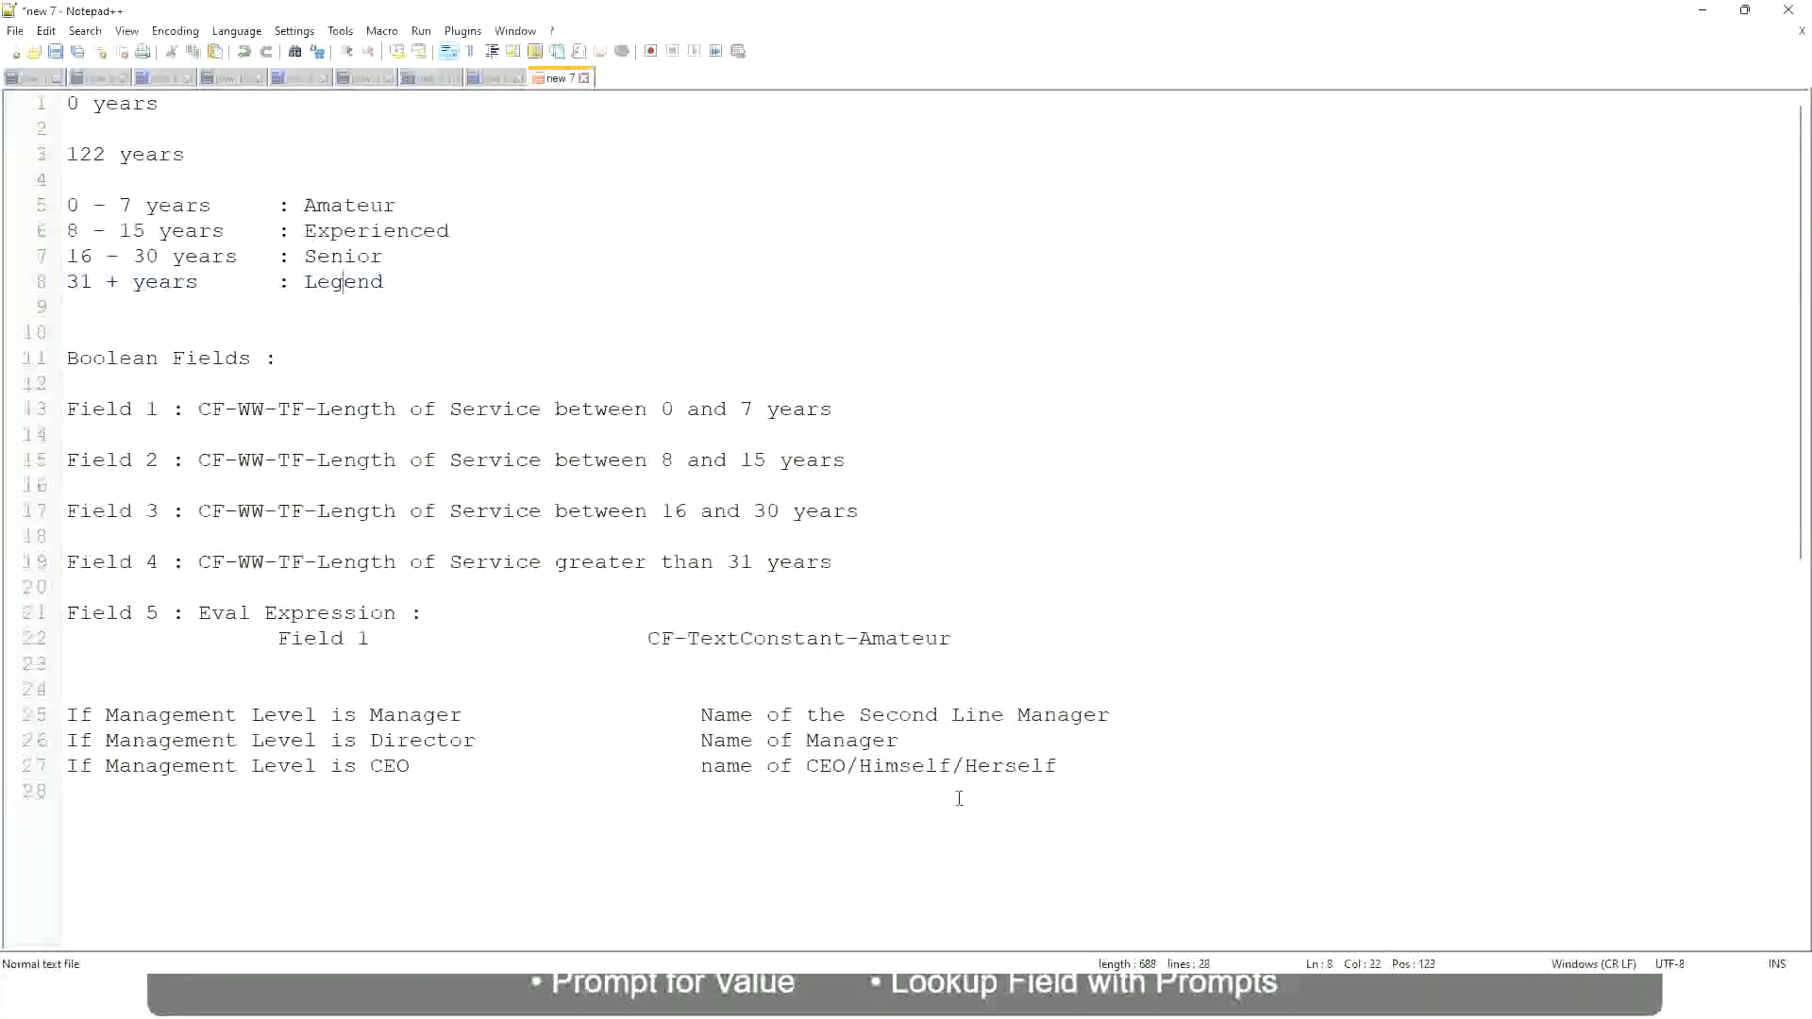
click(930, 766)
click(870, 717)
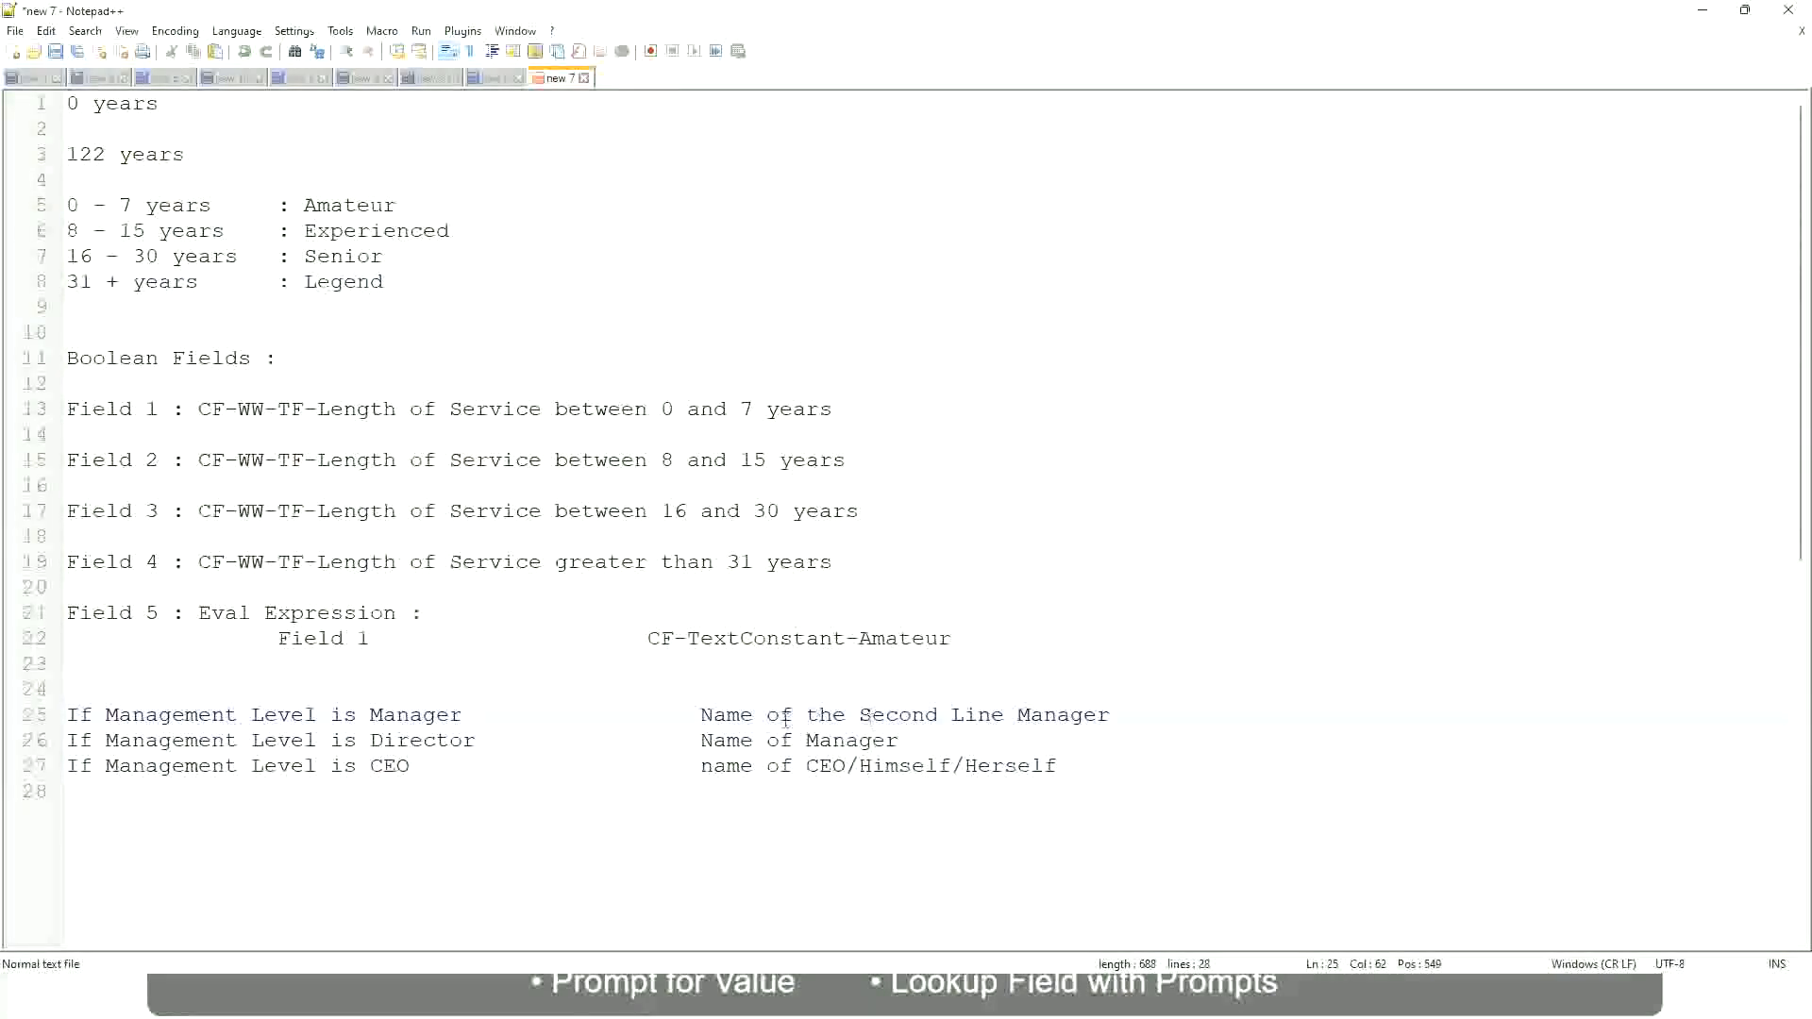
click(492, 749)
Switch to Workday, copy the name of the saved Lookup Range Band calculated field, and close its save confirmation
key(alt+Tab)
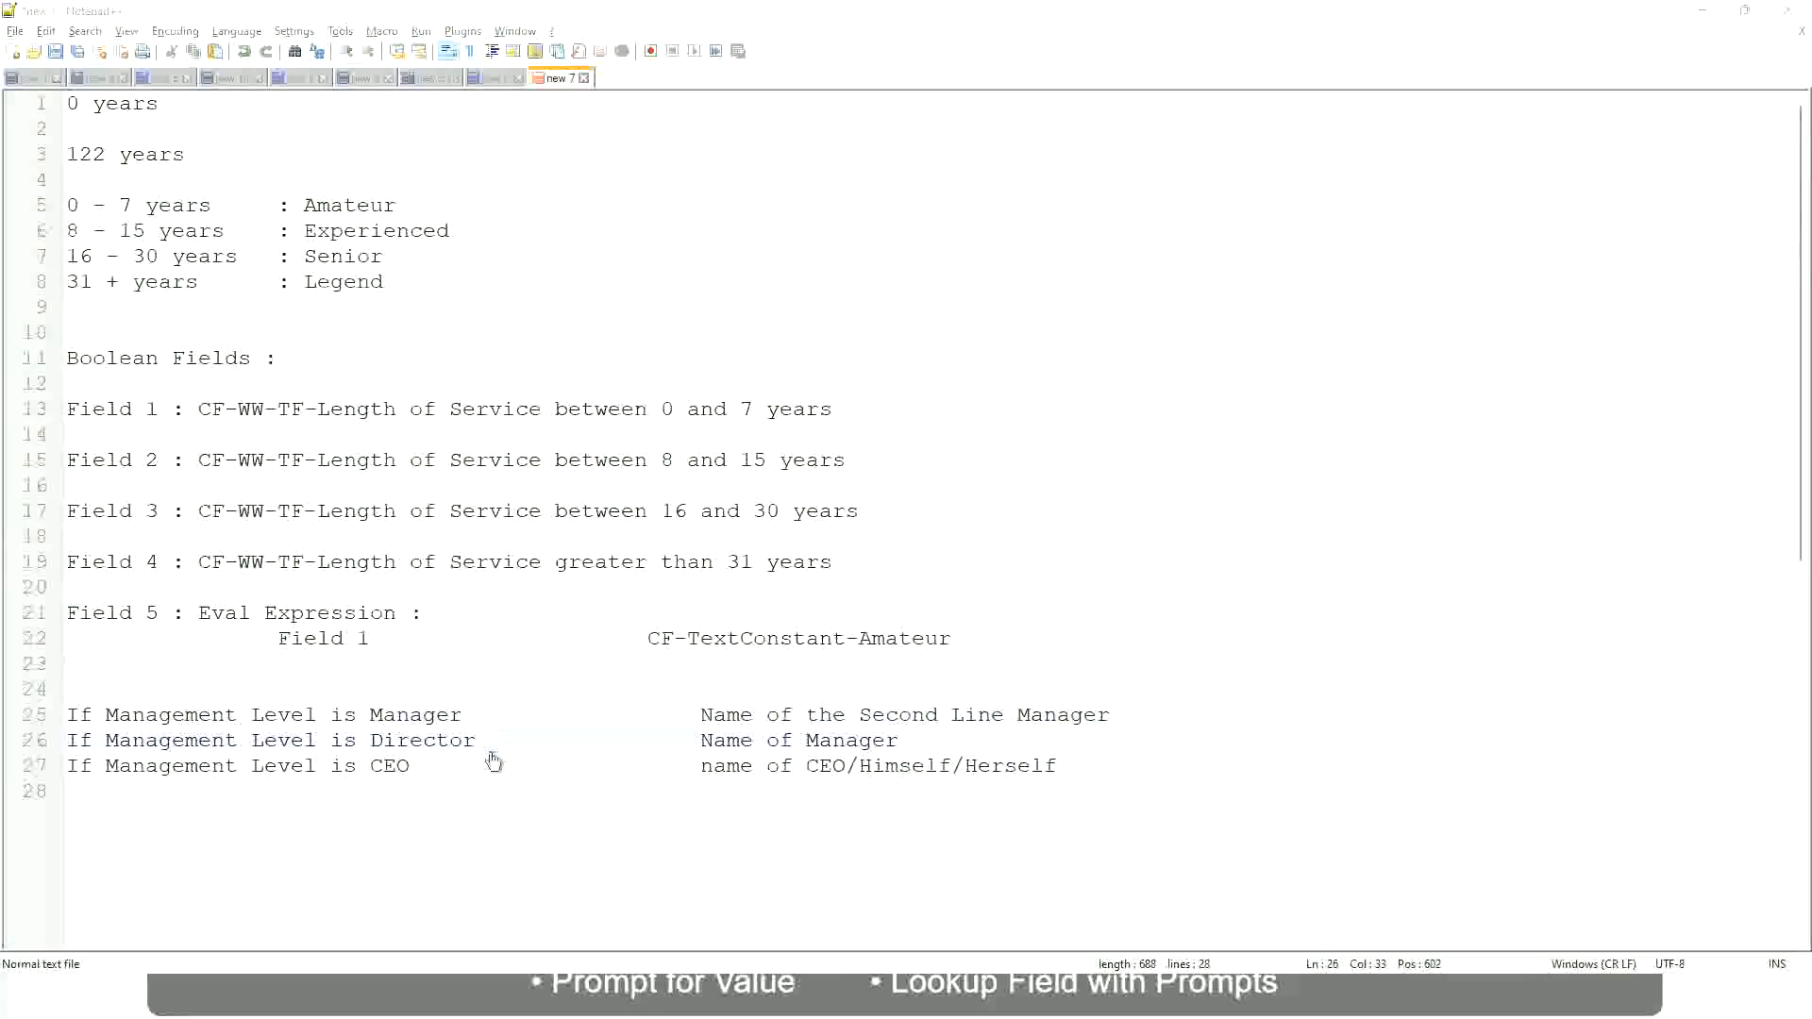
scroll(672, 325, down, 4)
scroll(704, 362, up, 4)
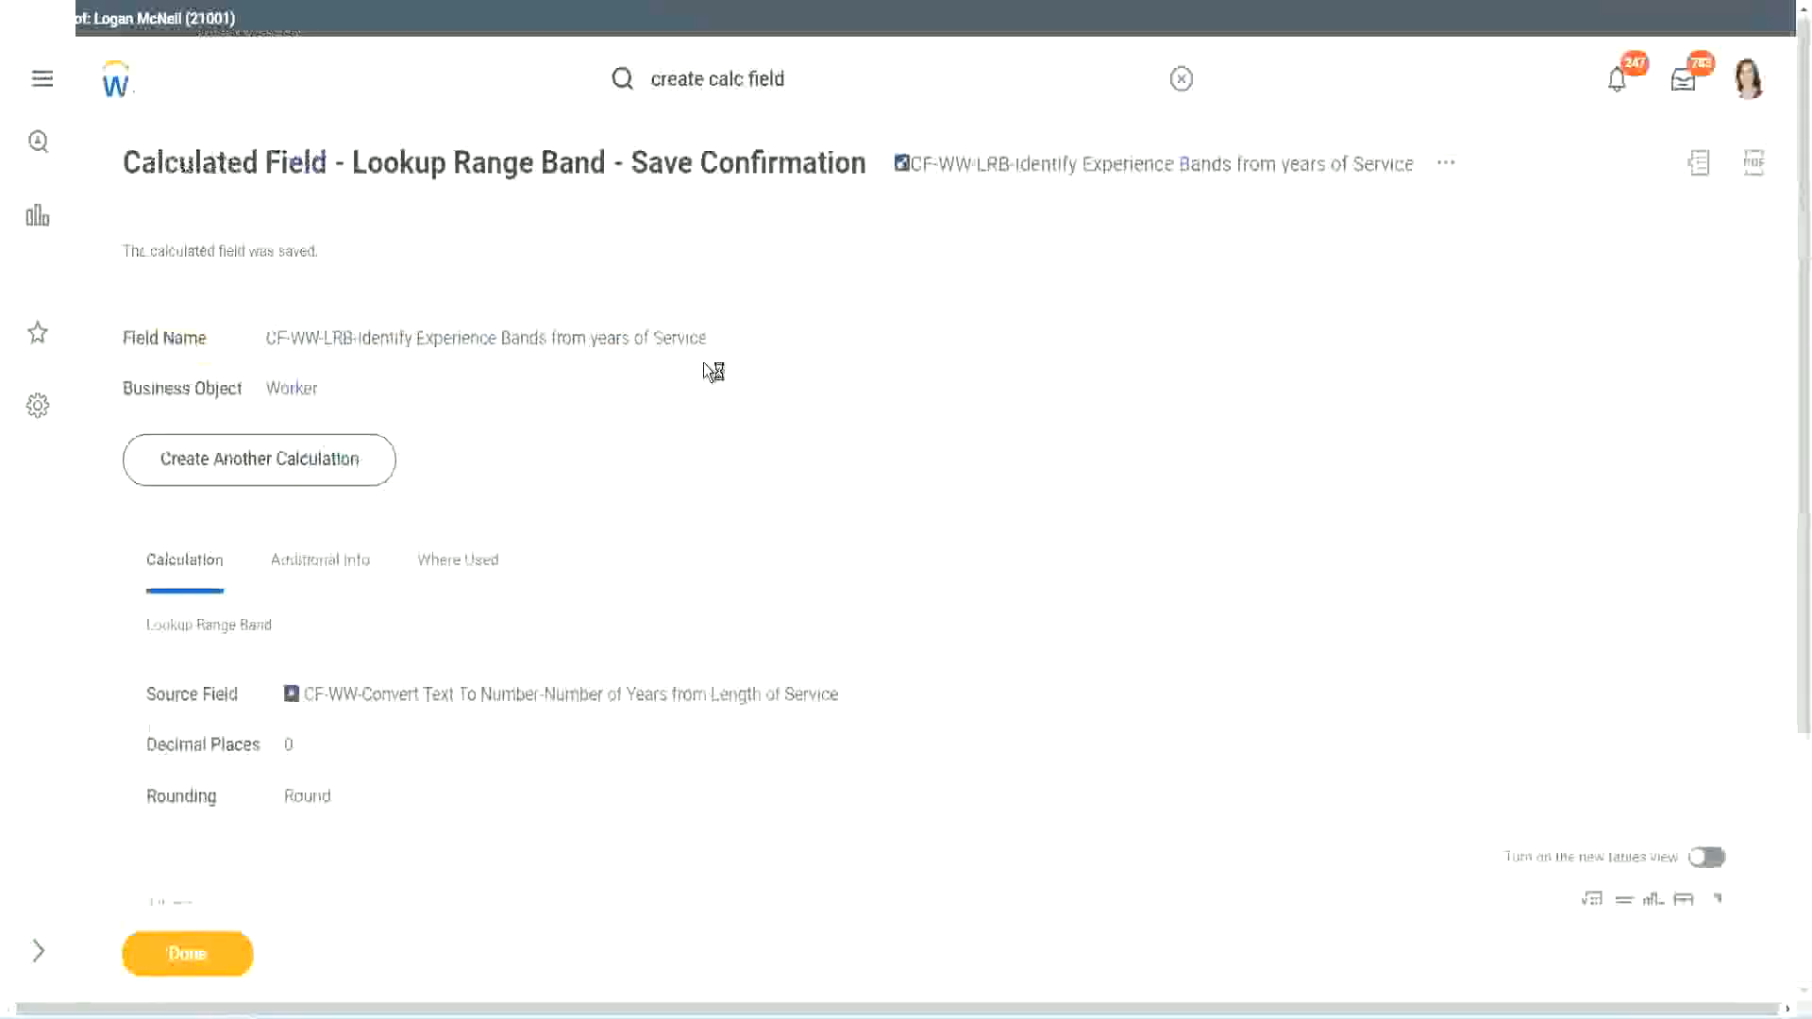
right_click(1063, 178)
click(1122, 280)
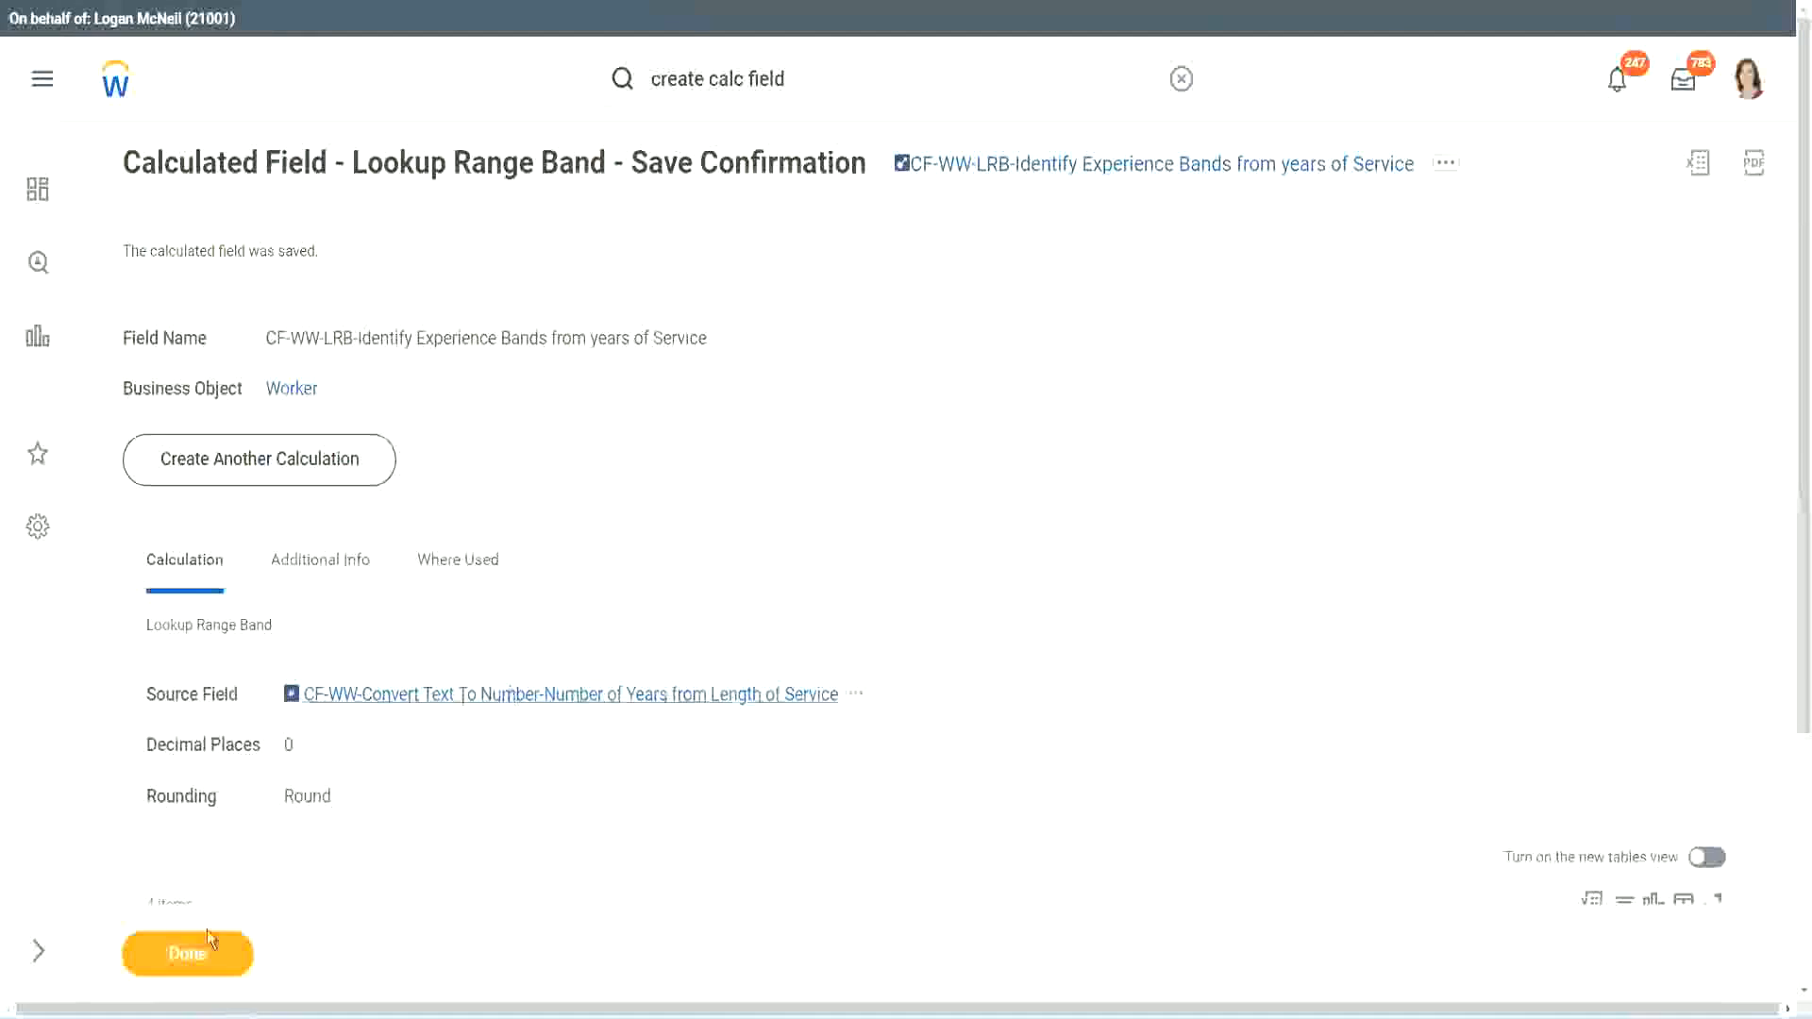
click(179, 961)
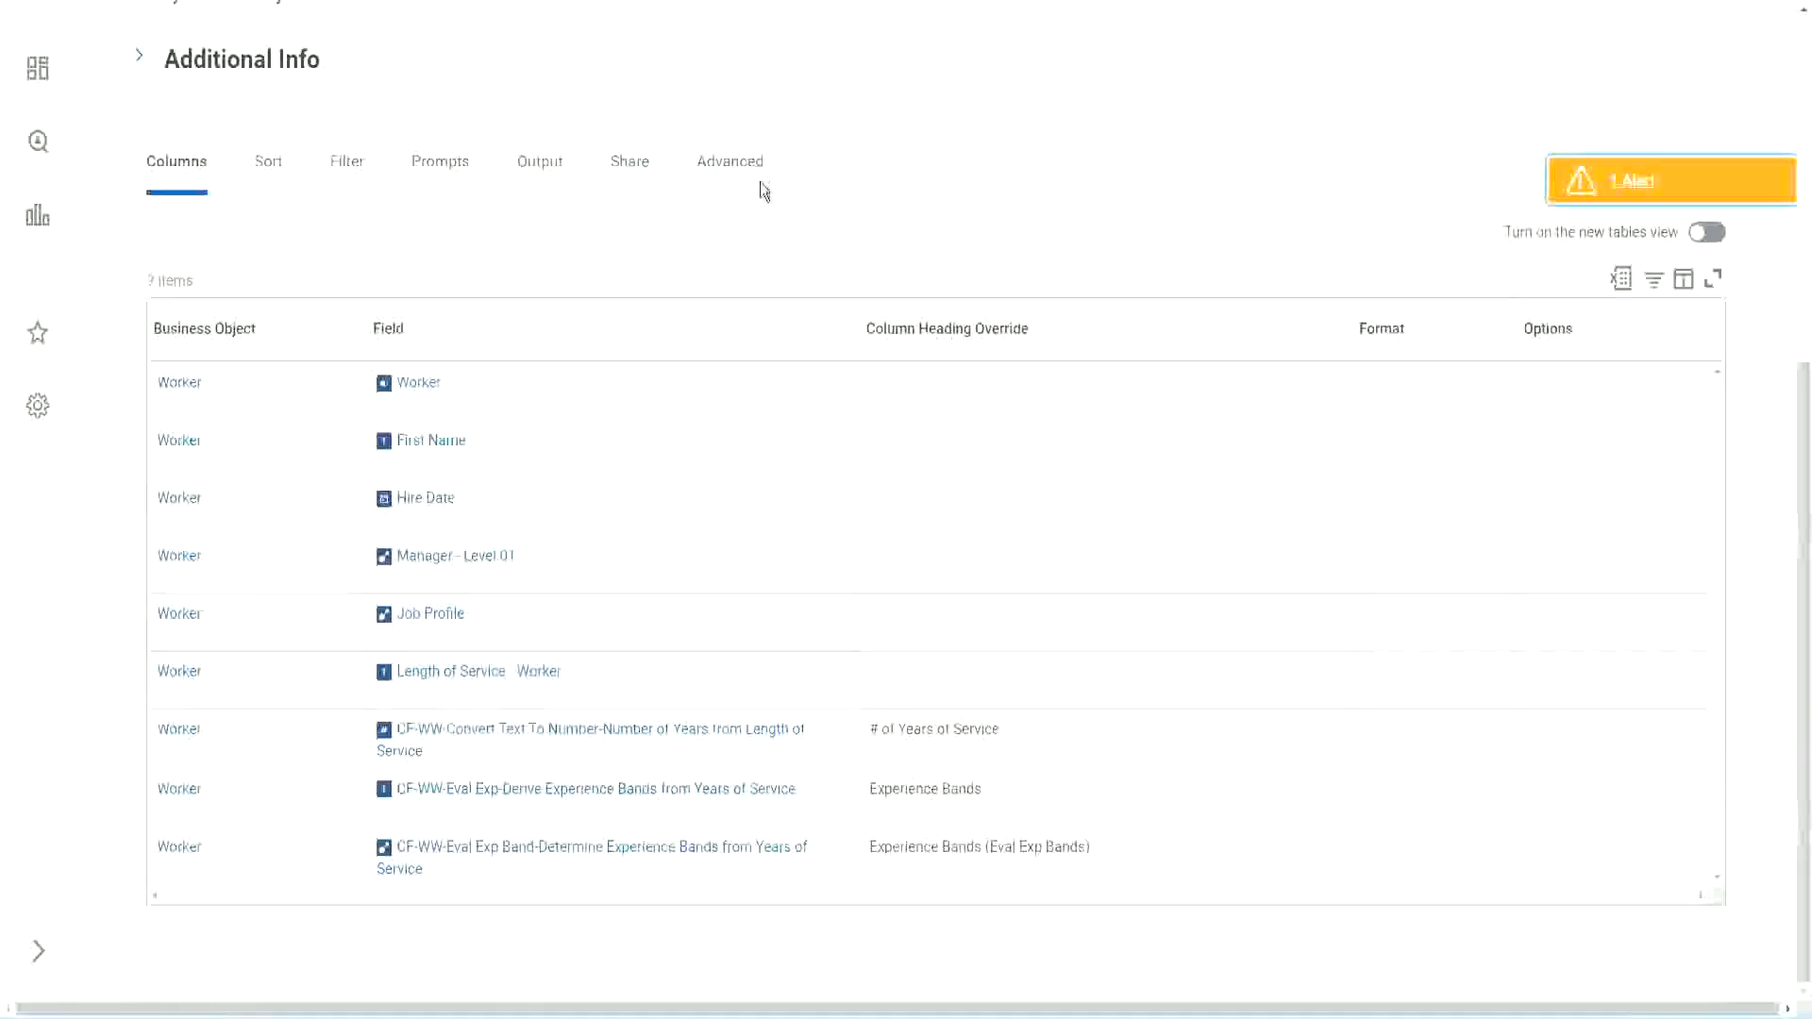
Open the custom report WW Employee Details for editing
scroll(784, 236, up, 5)
scroll(784, 214, up, 2)
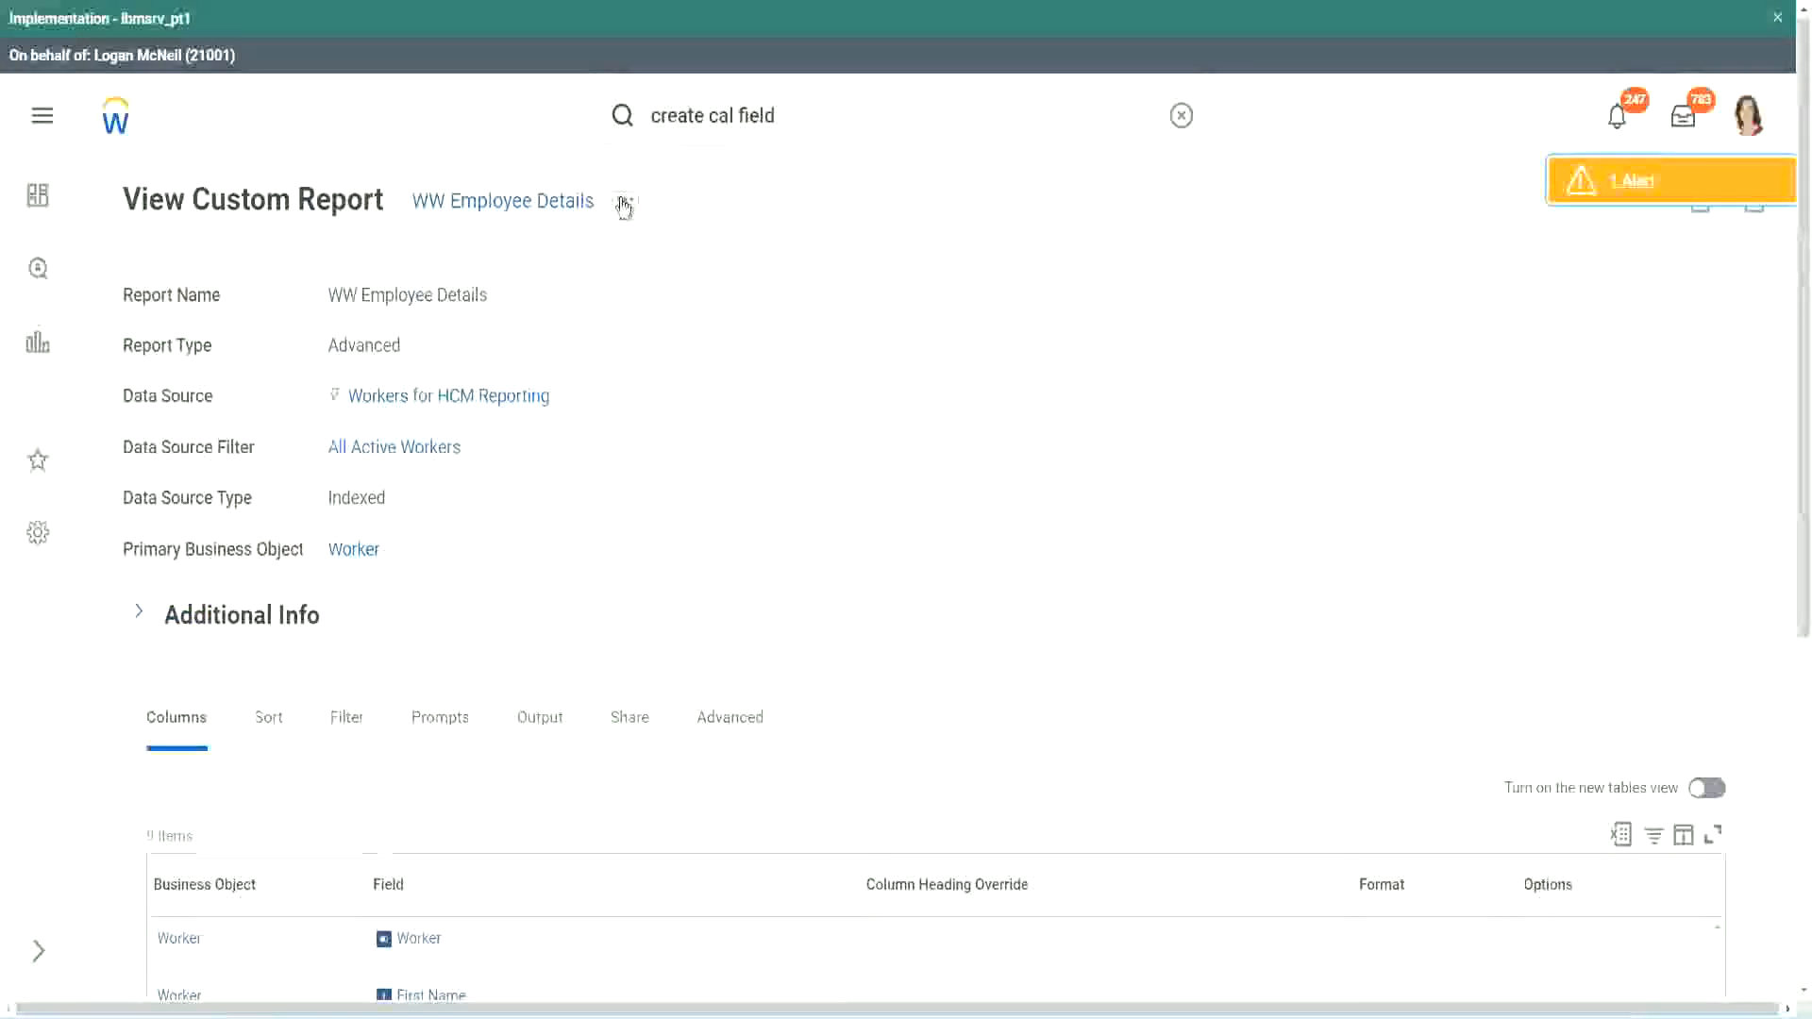
click(625, 201)
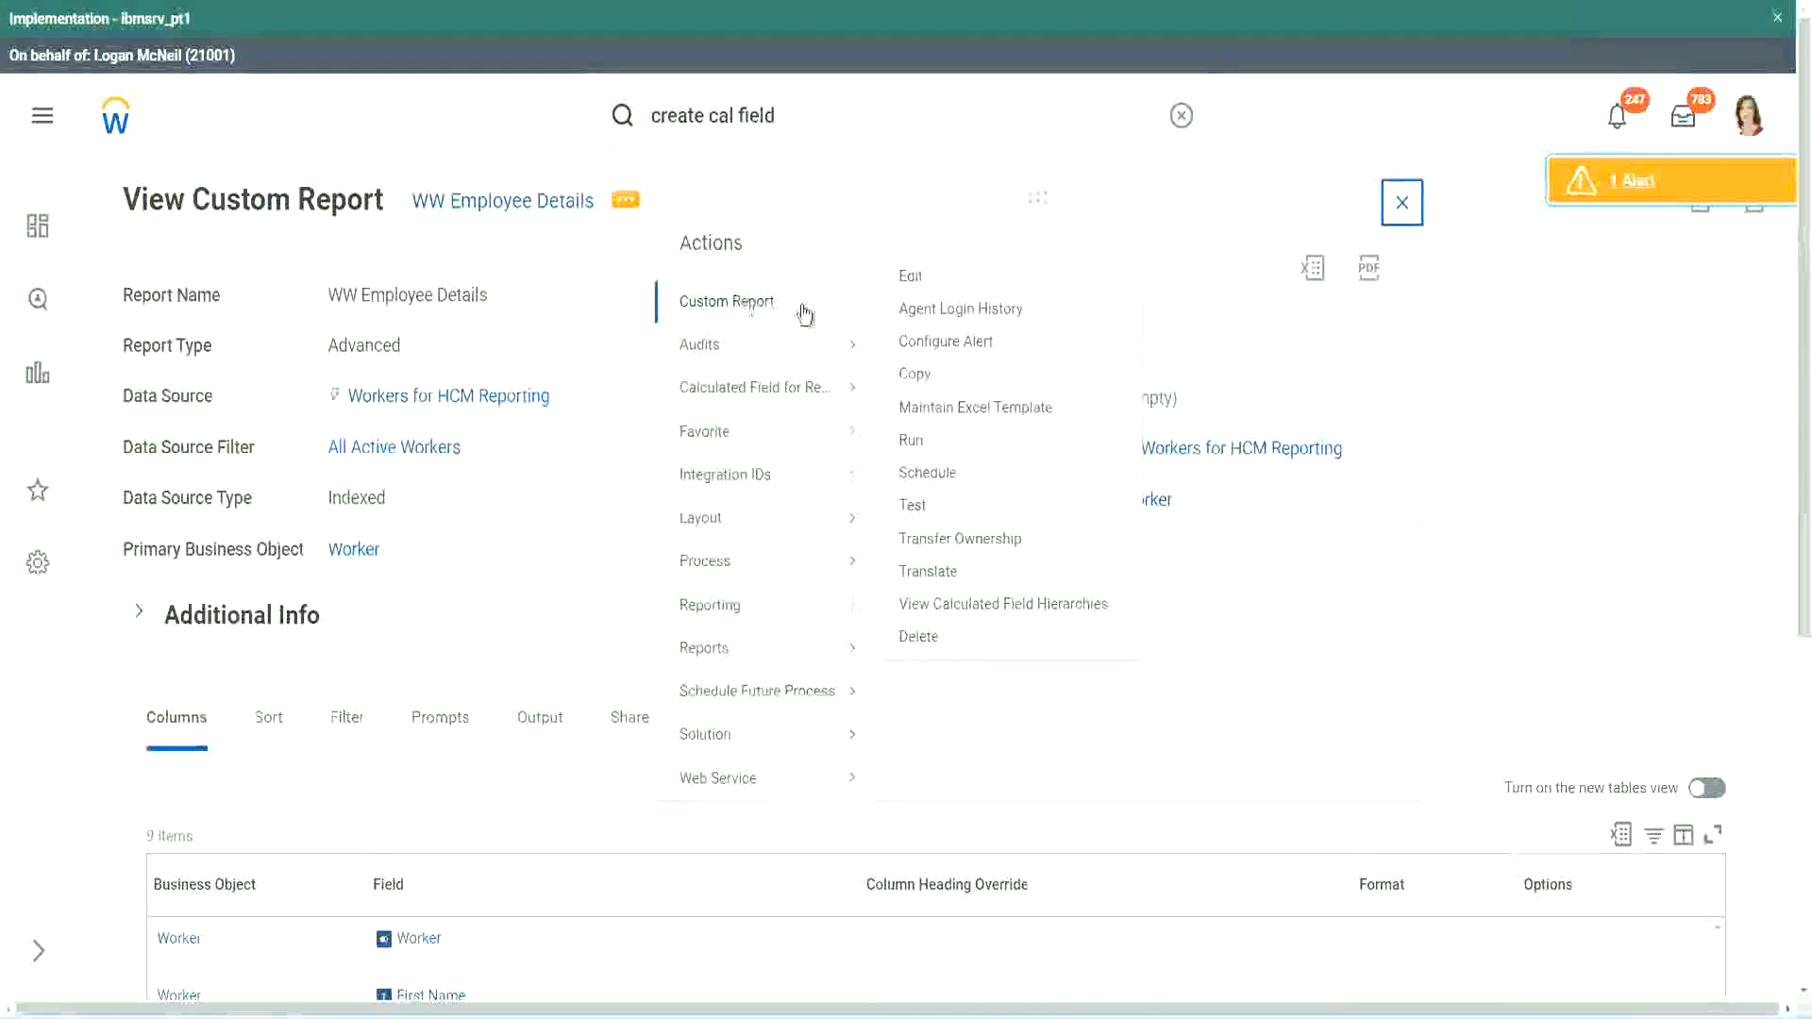
click(920, 278)
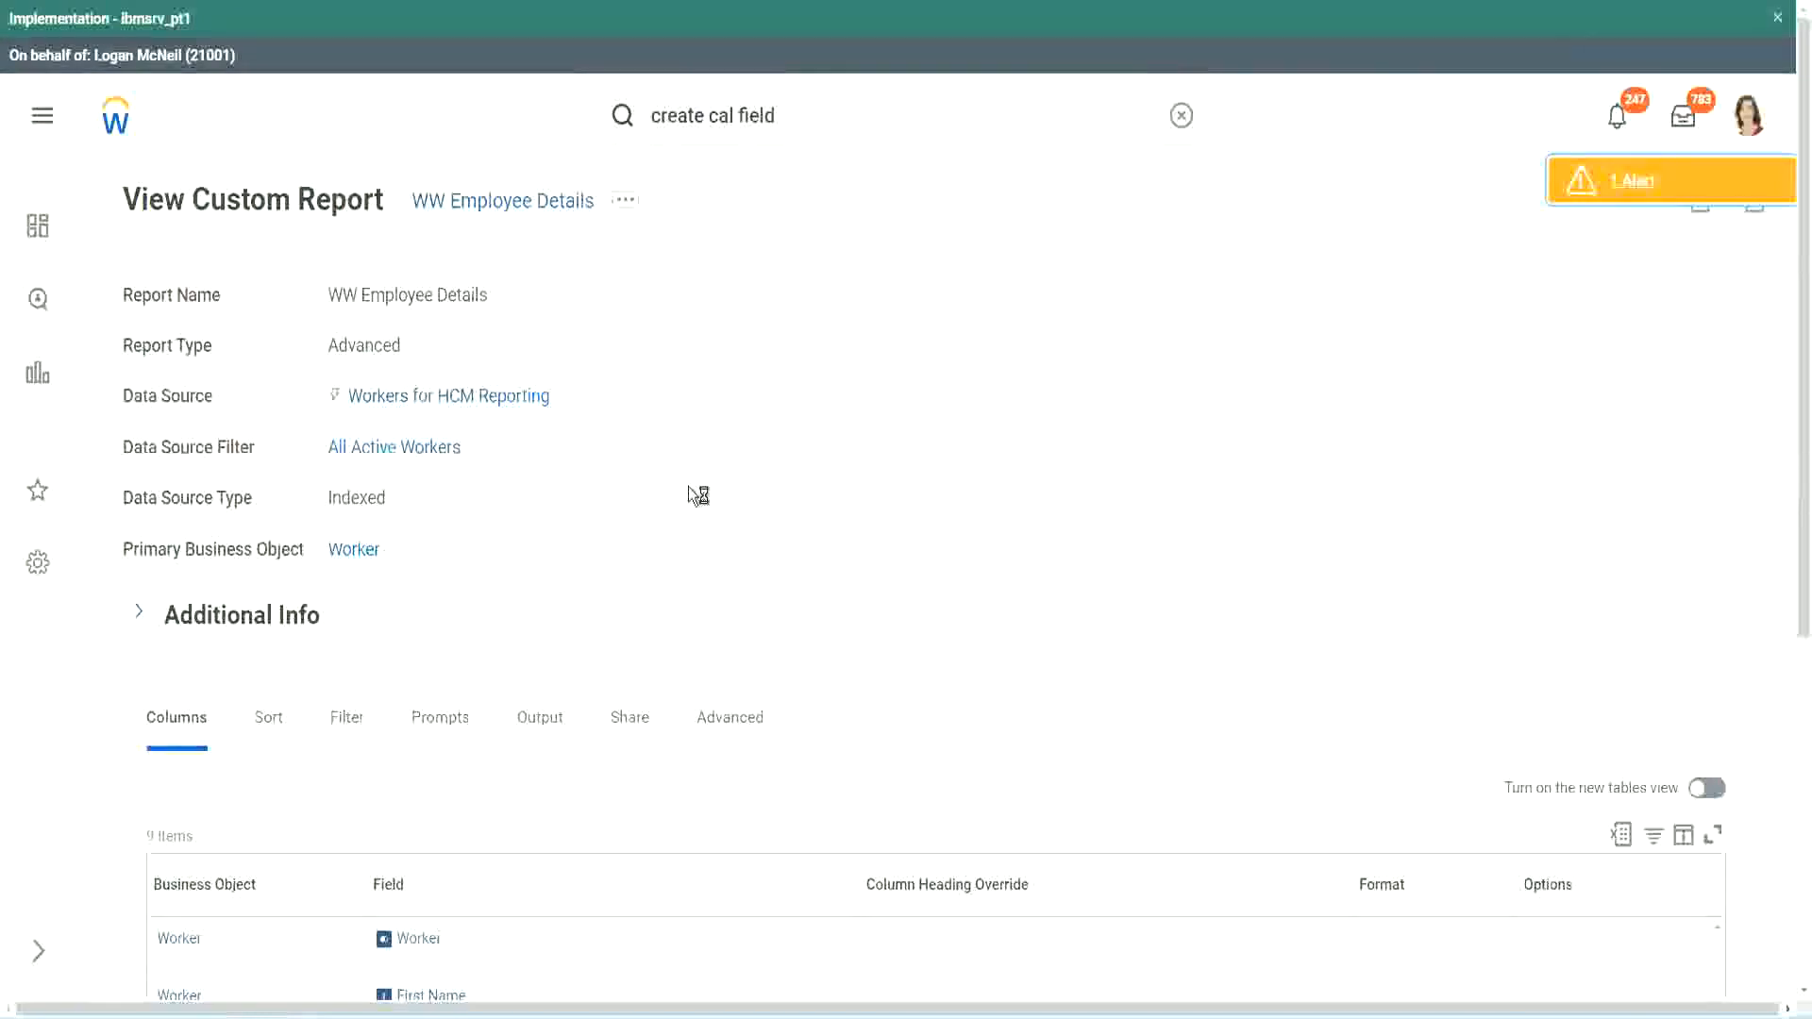
Add a Worker column at the end of the report columns using the field CF-WW-LRB-Identify Experience Bands from years of Service
scroll(688, 489, down, 5)
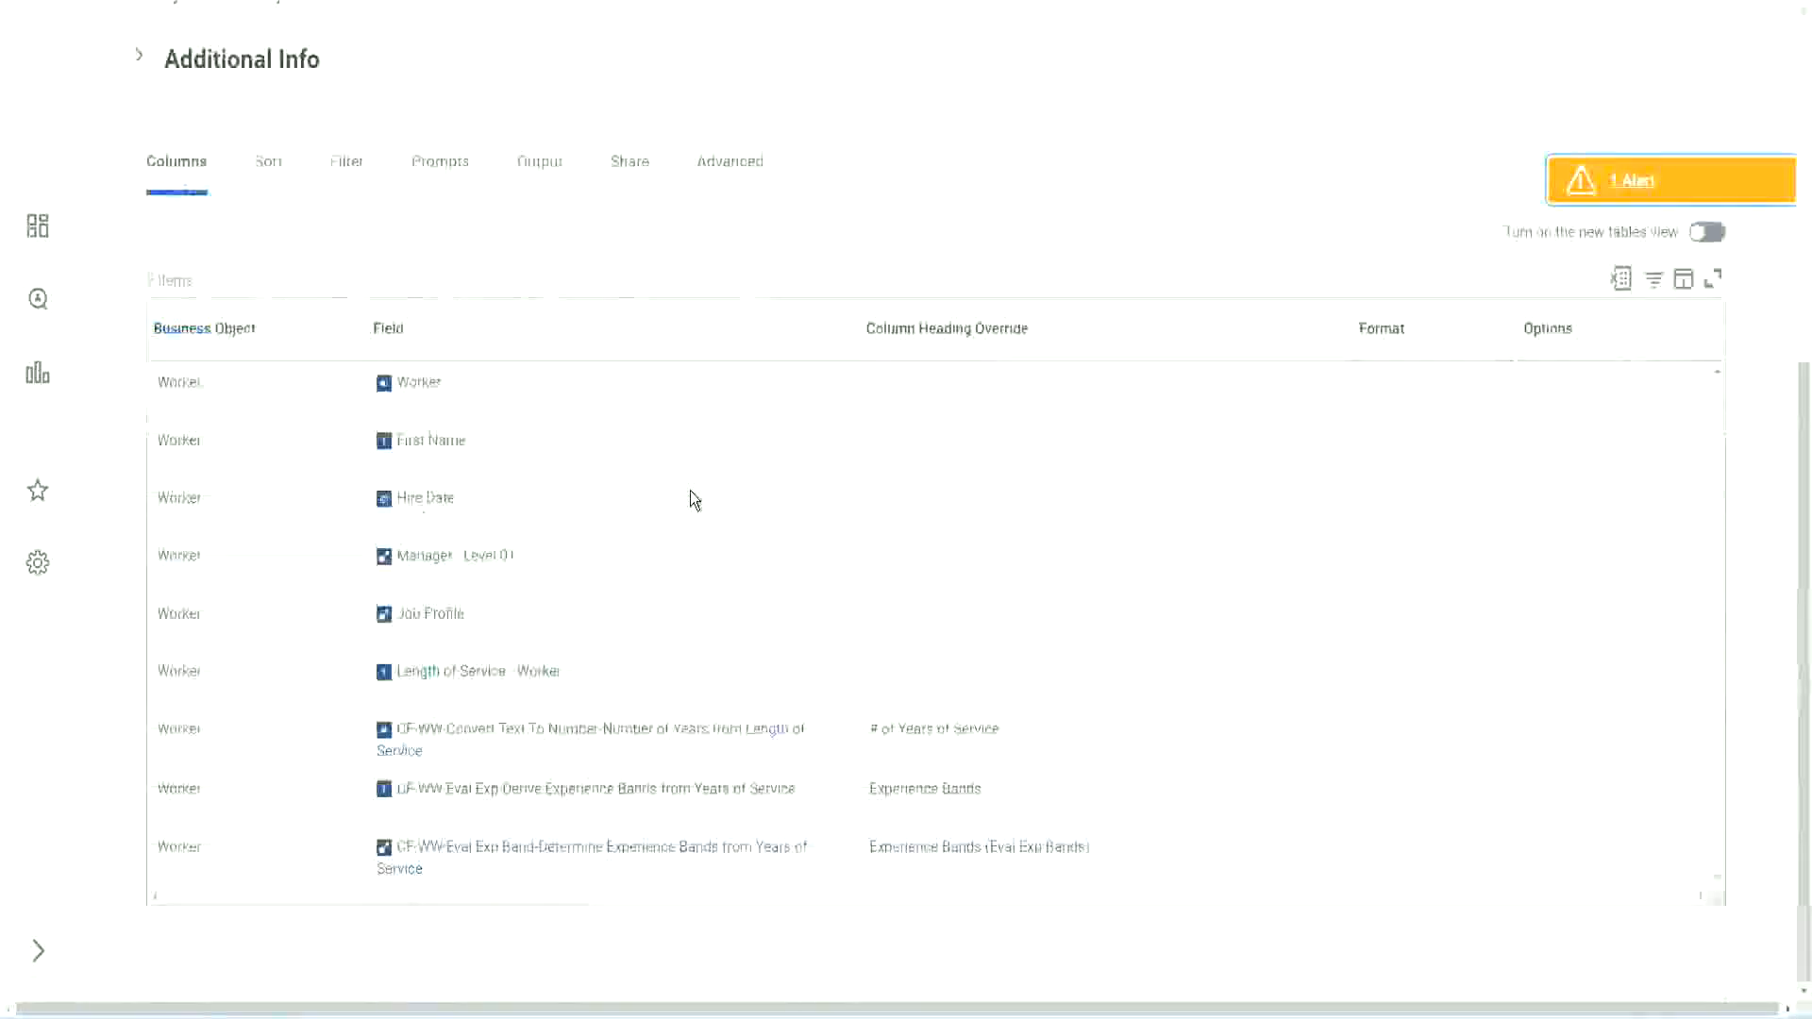
scroll(680, 526, down, 8)
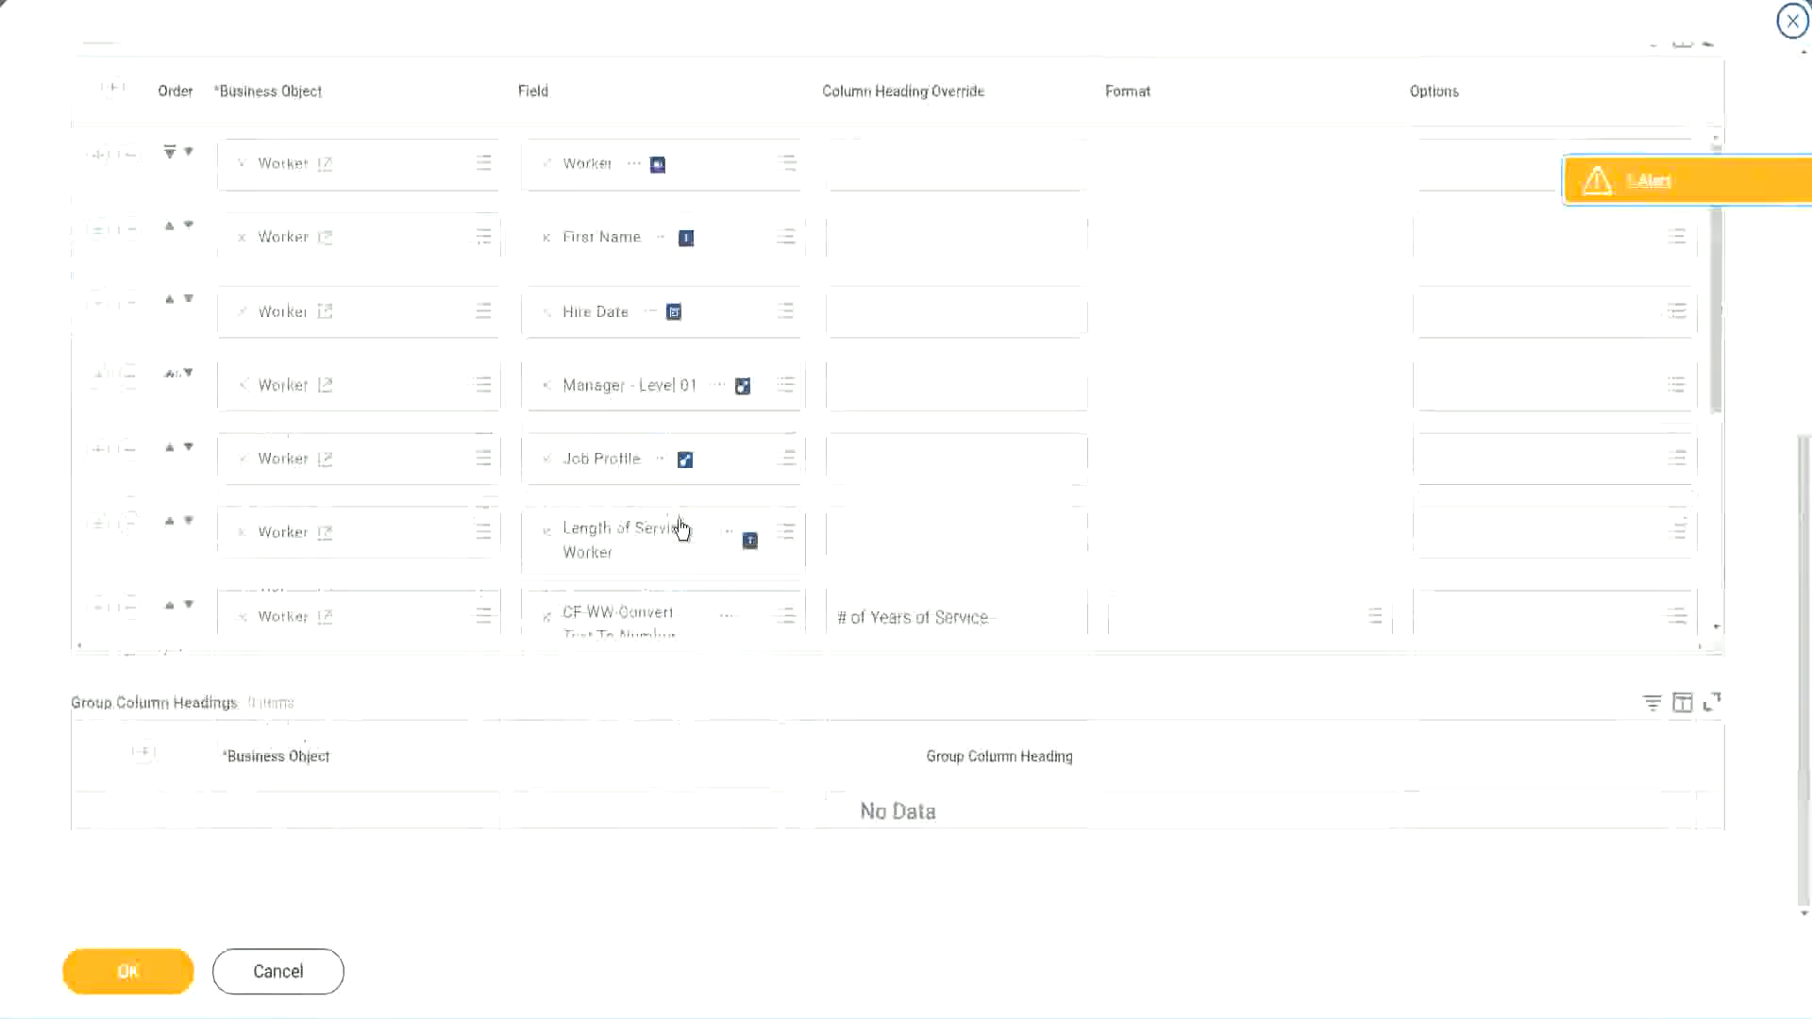
scroll(416, 546, down, 5)
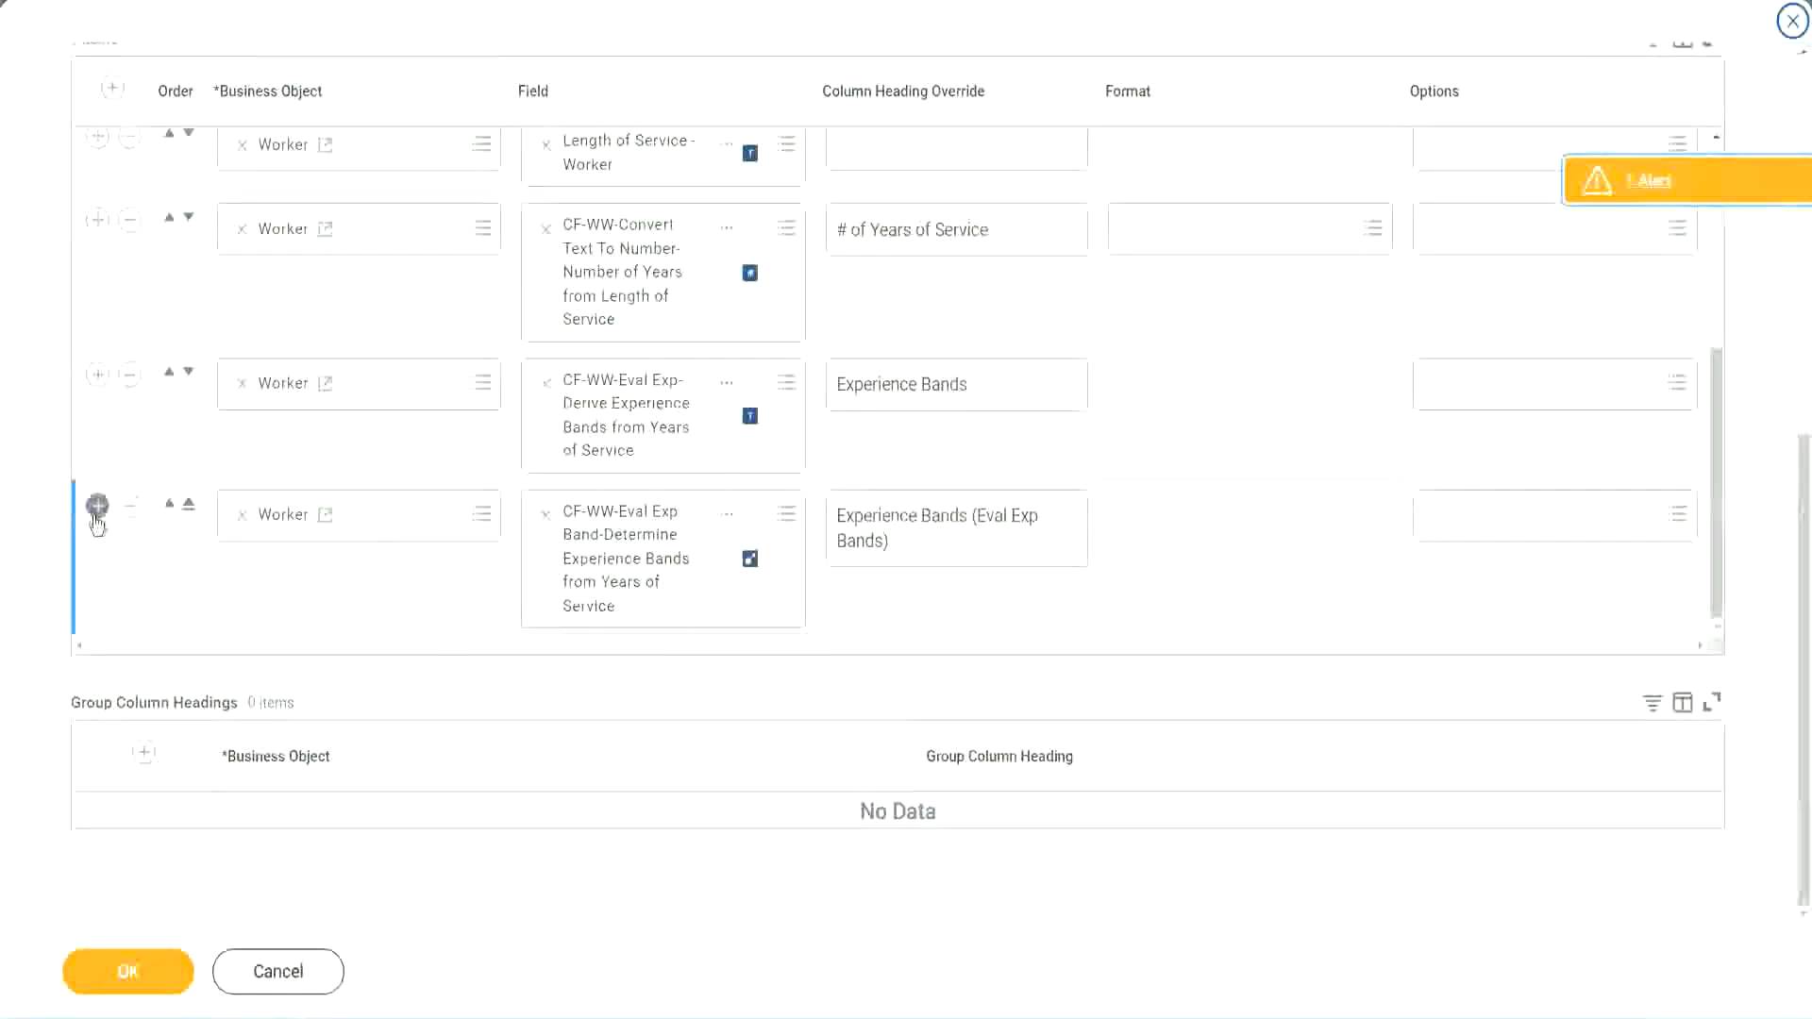
click(97, 510)
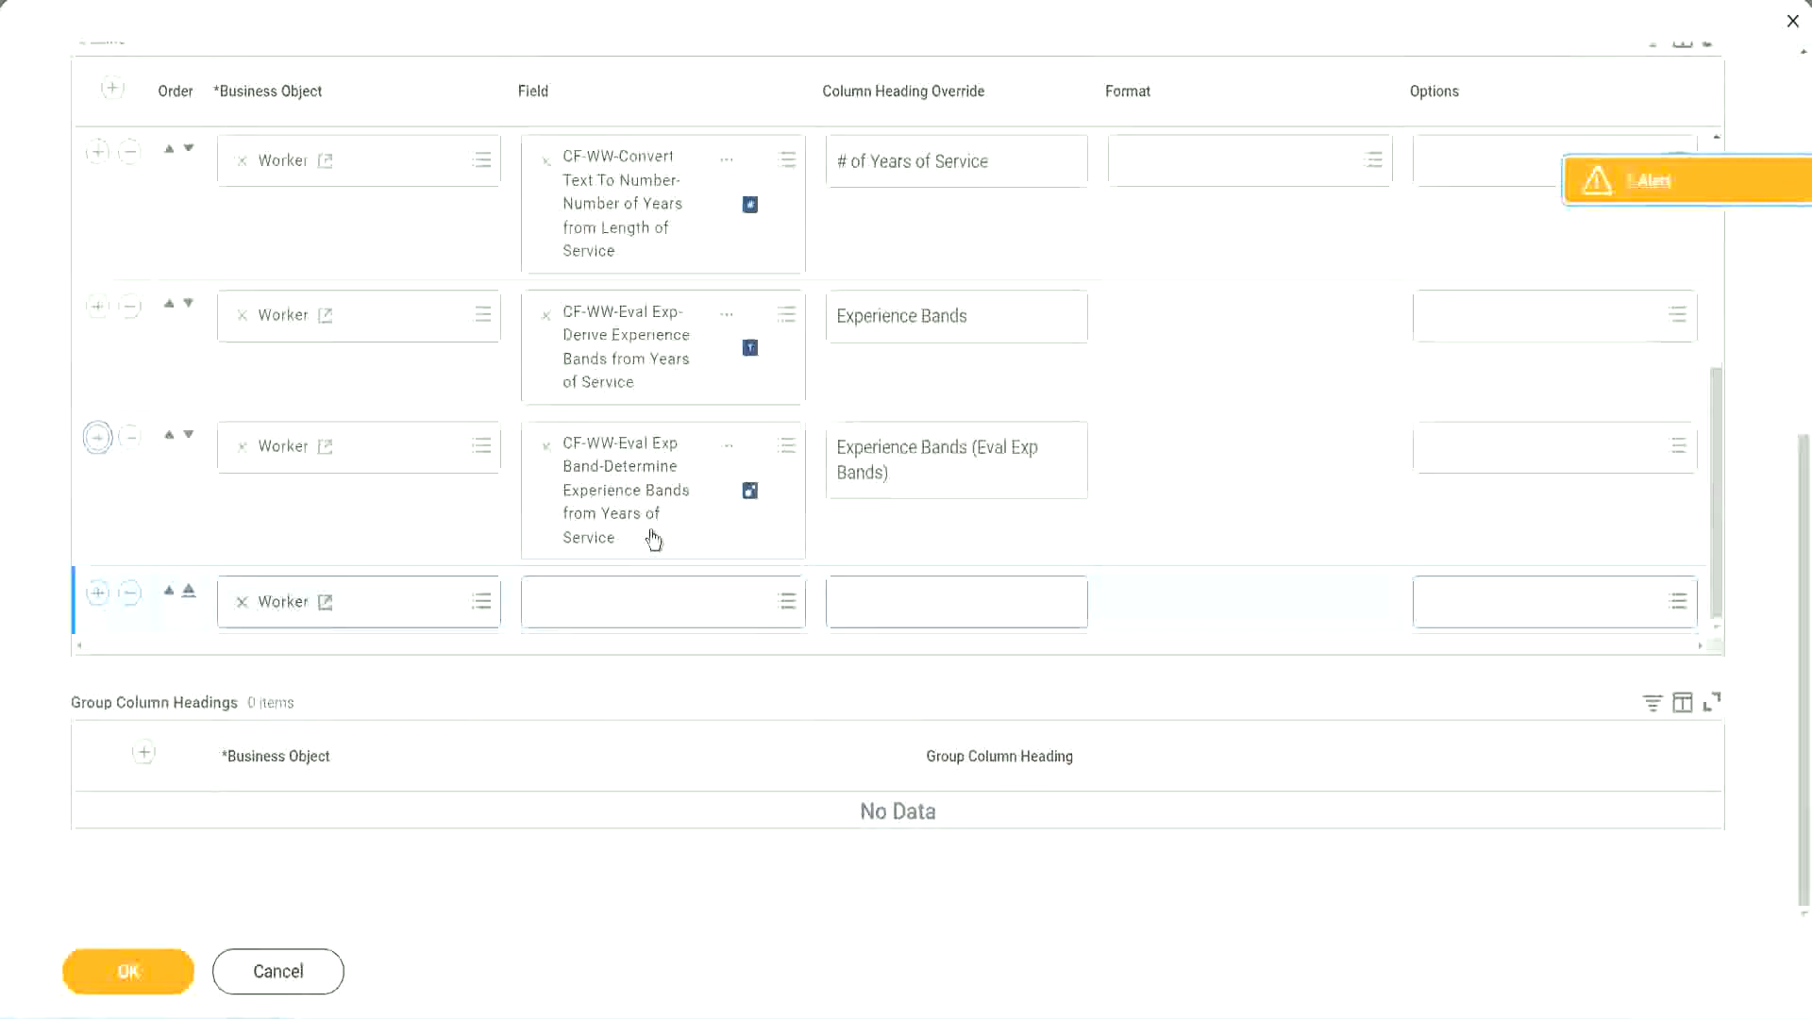
click(614, 604)
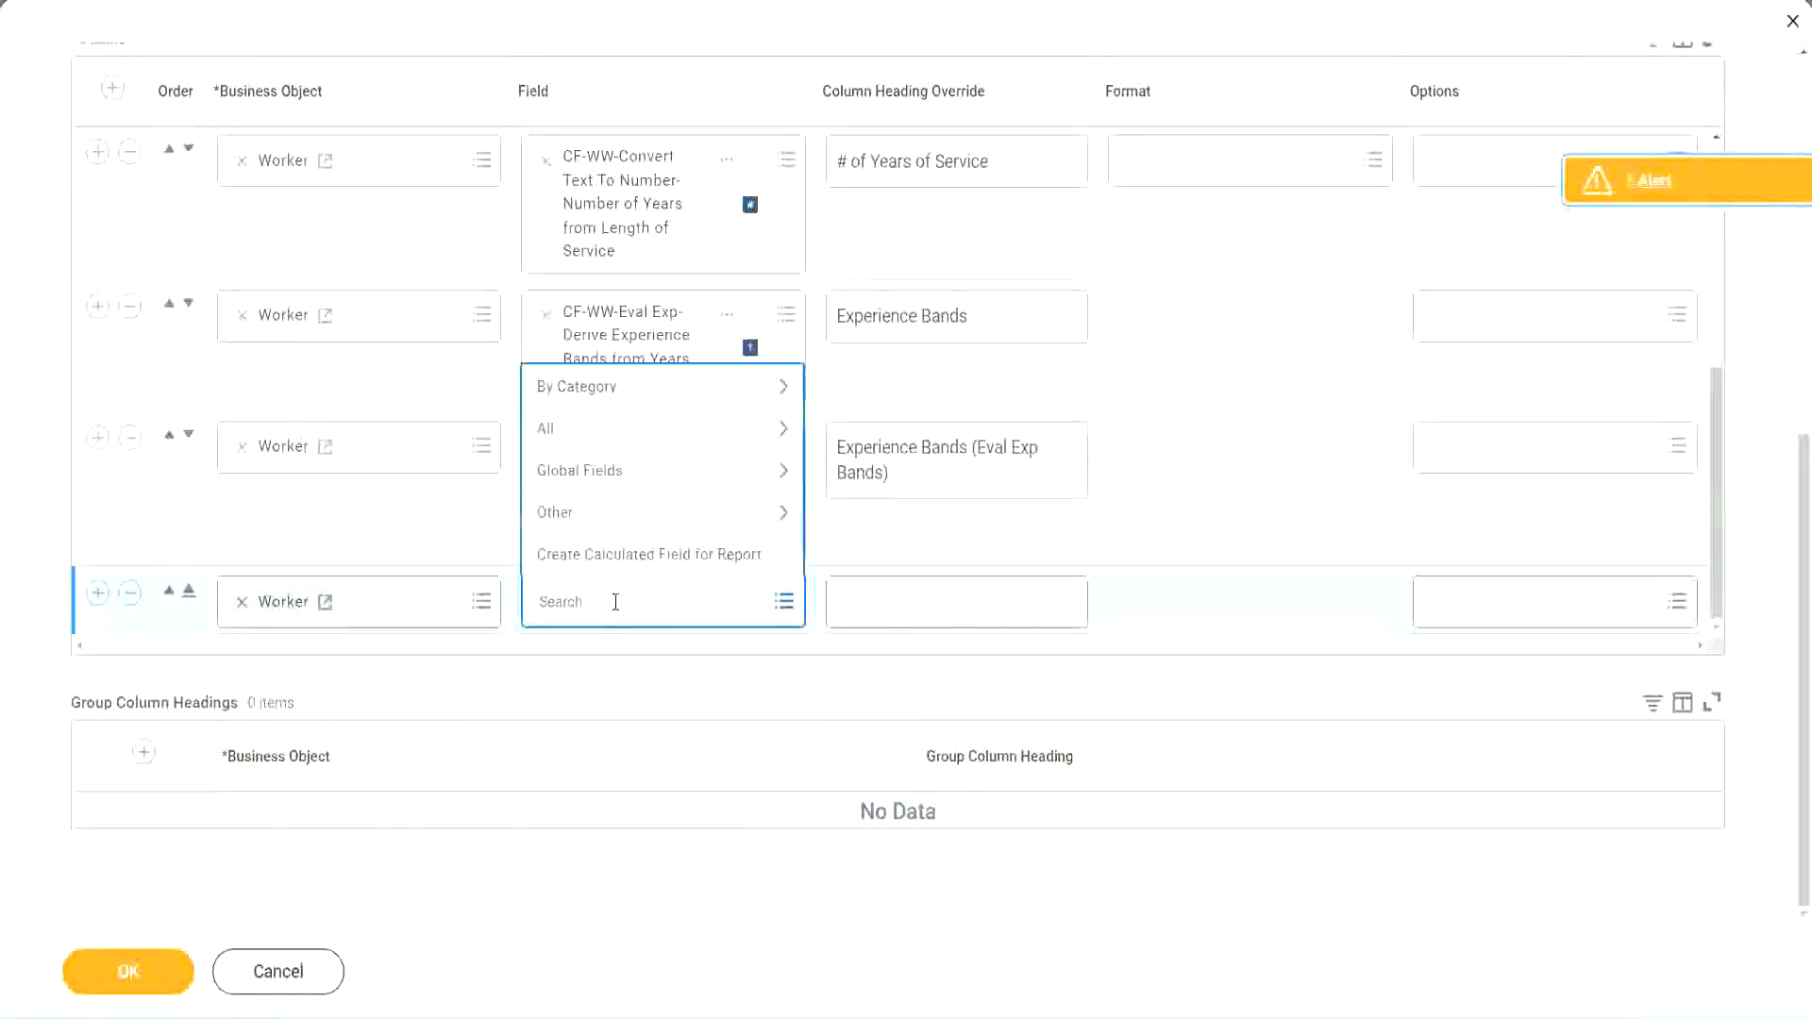
key(ctrl+v)
key(Return)
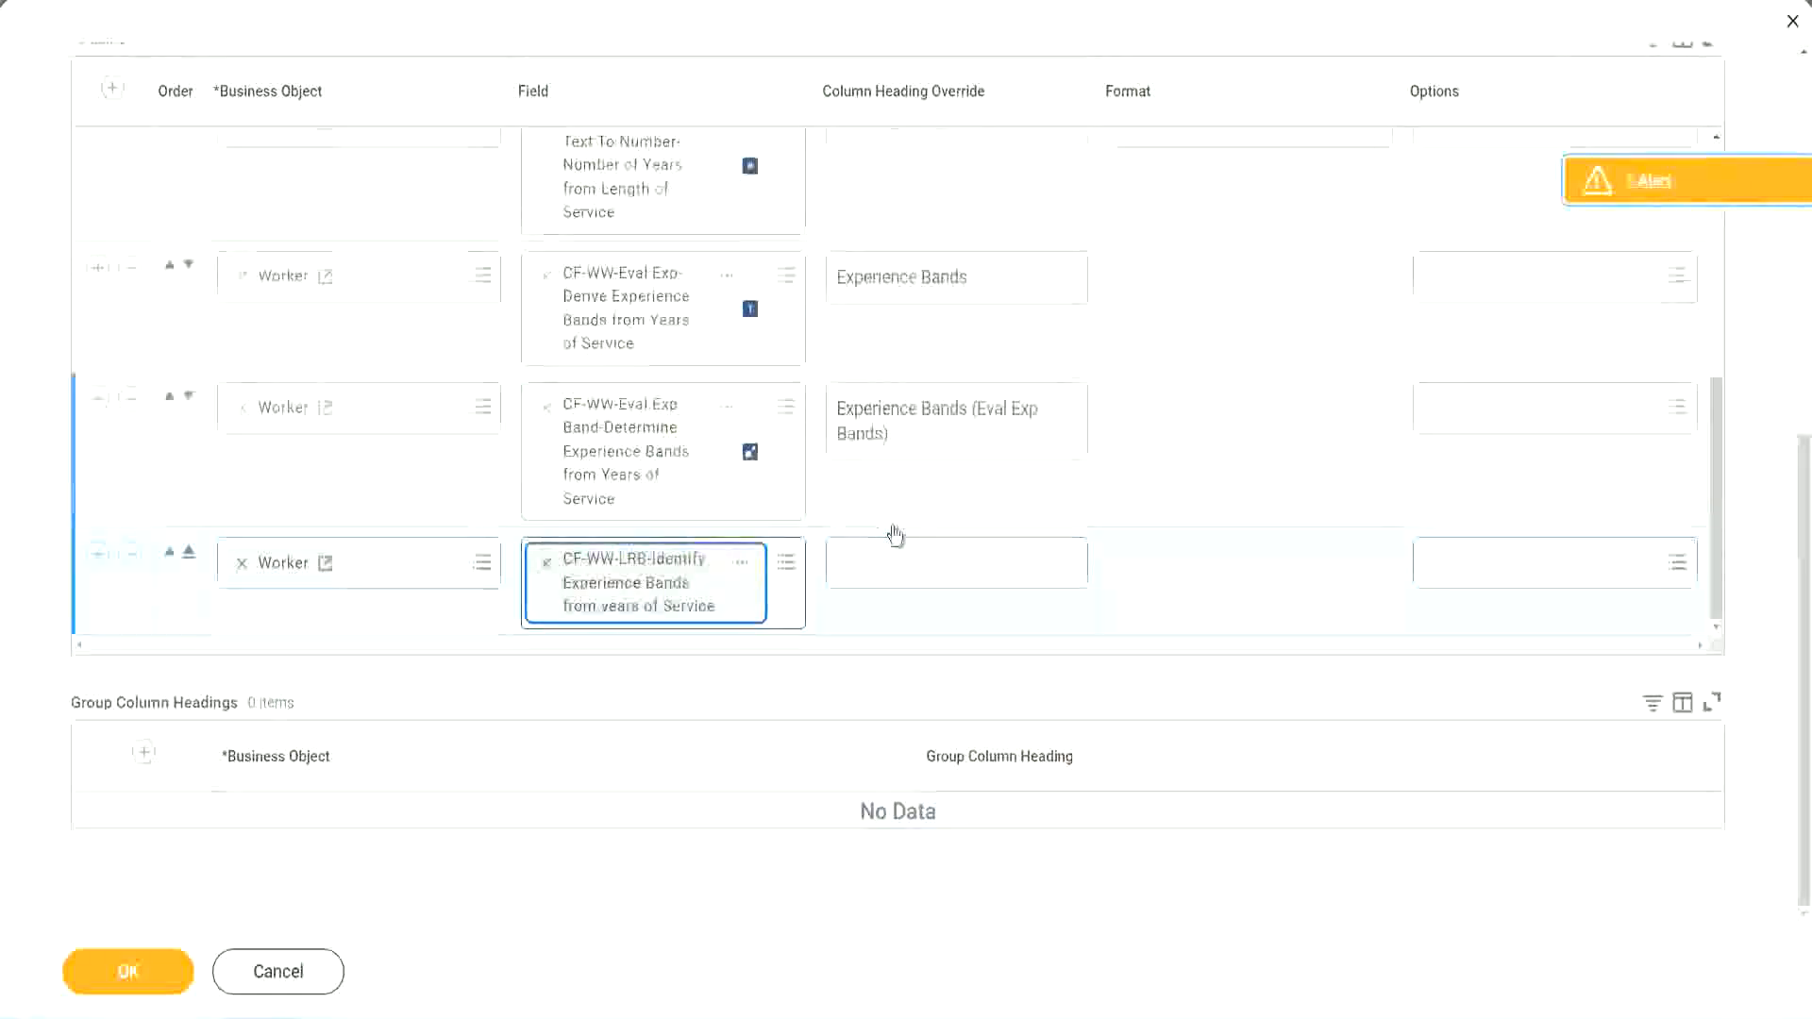
Set the new column's heading override to "Experience Bands (LRB)"
click(901, 553)
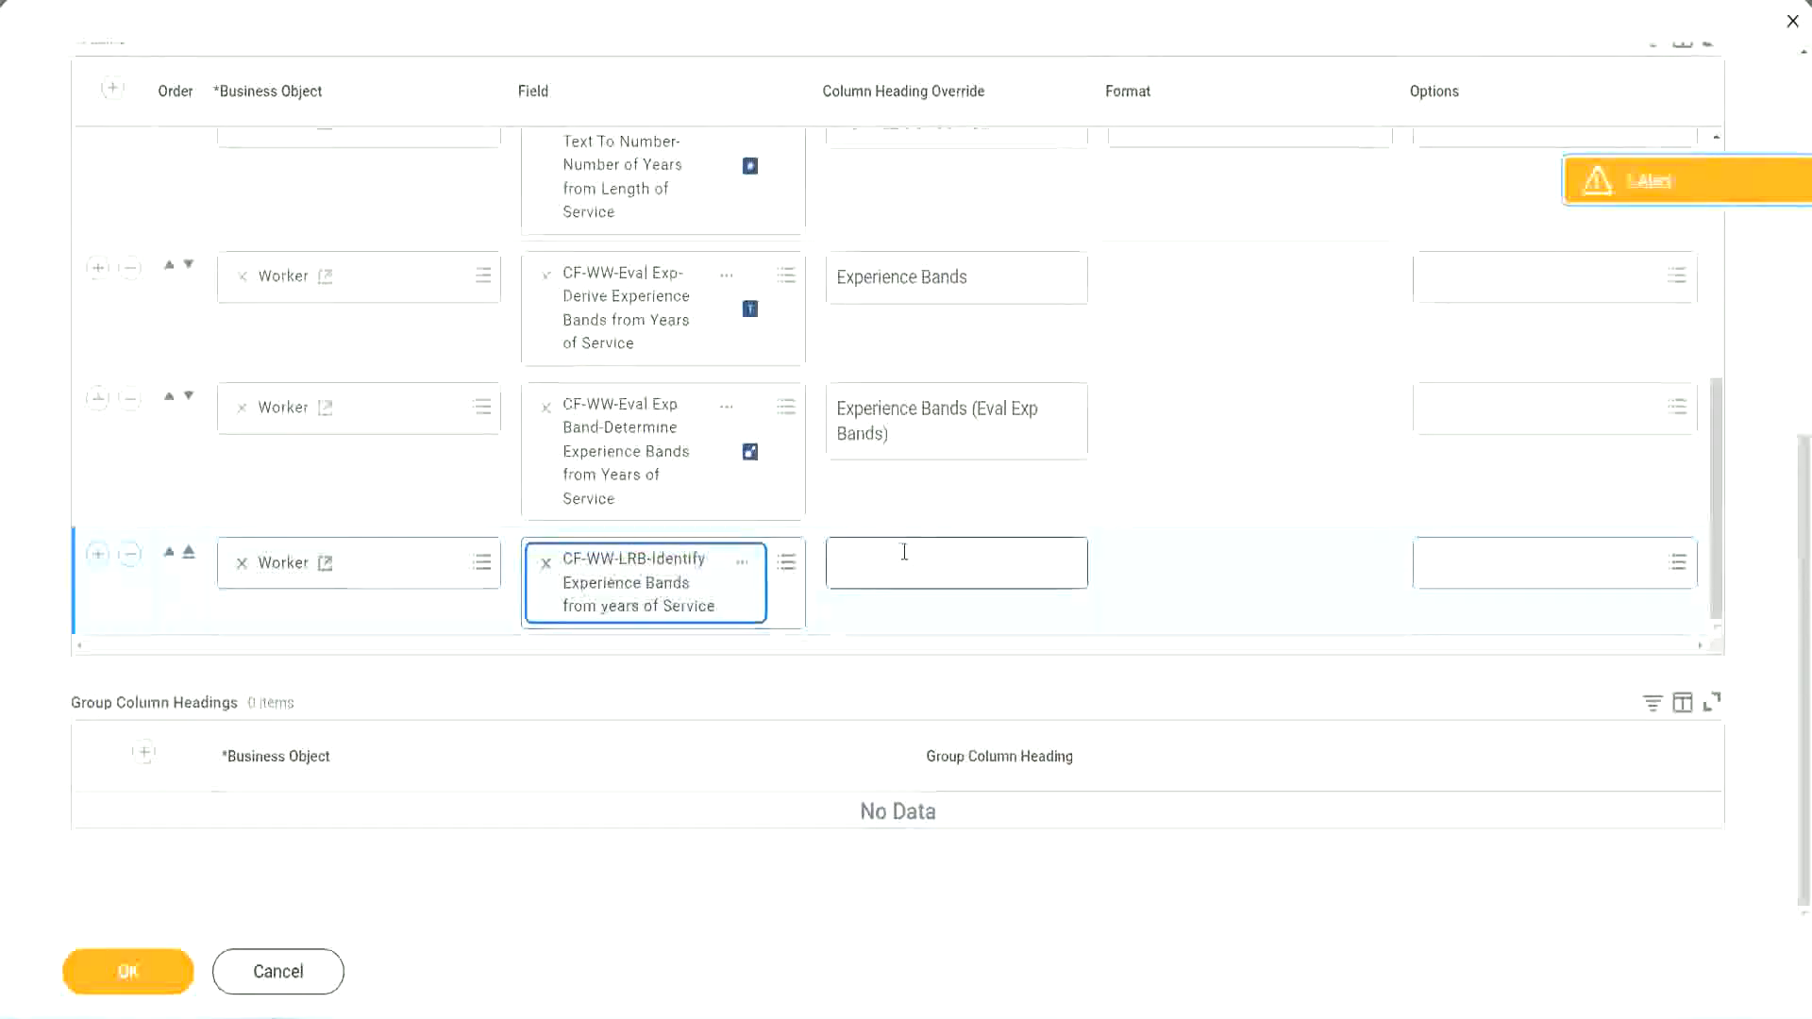
text(Ex)
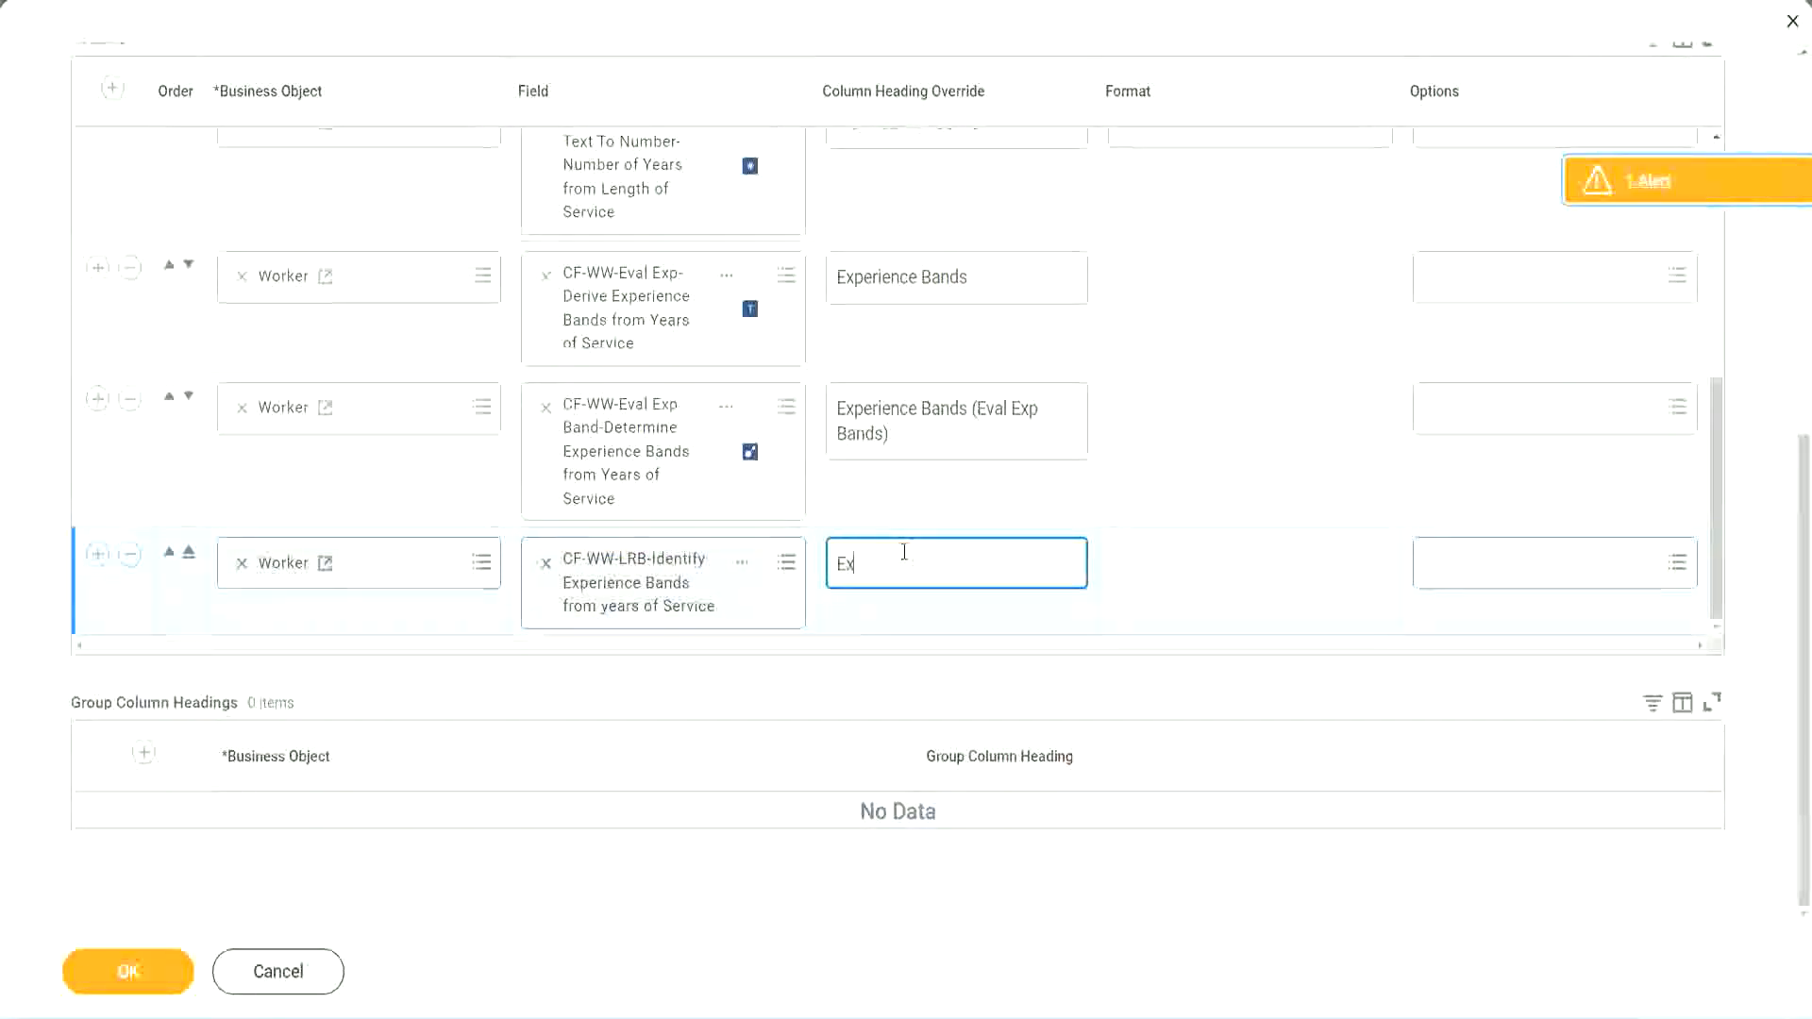
text(perienc)
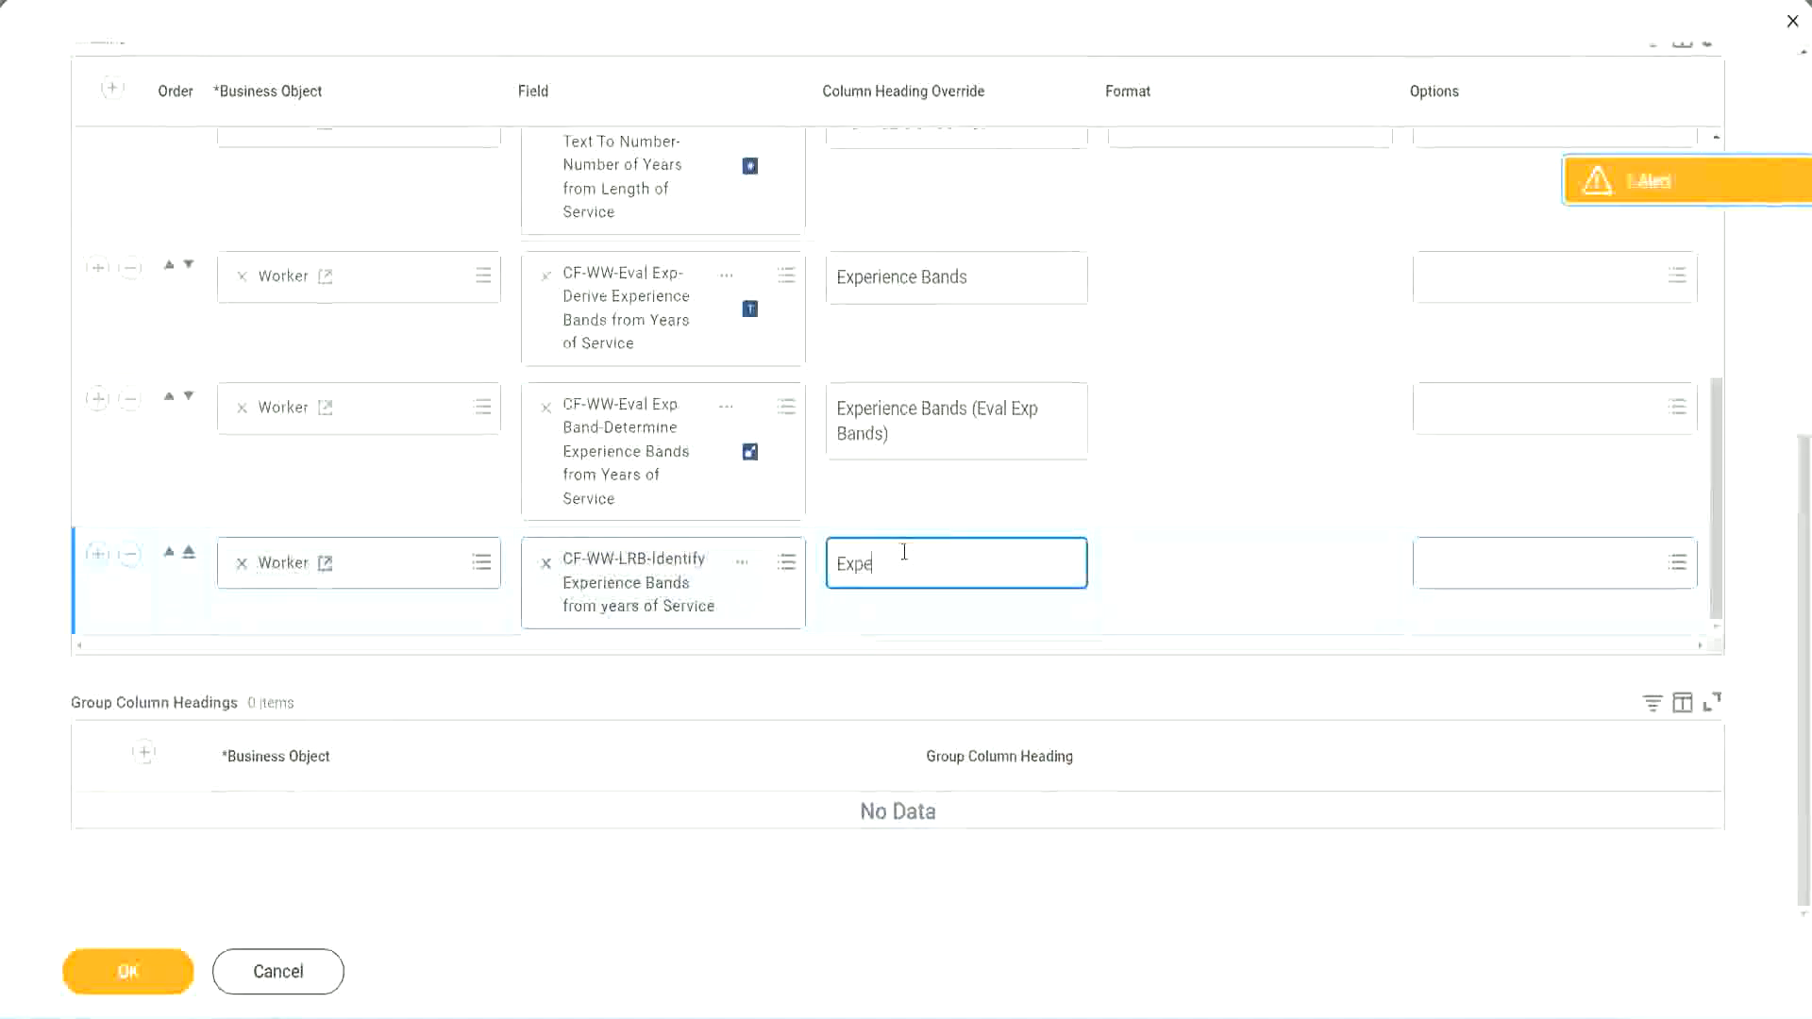
key(BackSpace)
key(BackSpace)
key(BackSpace)
key(BackSpace)
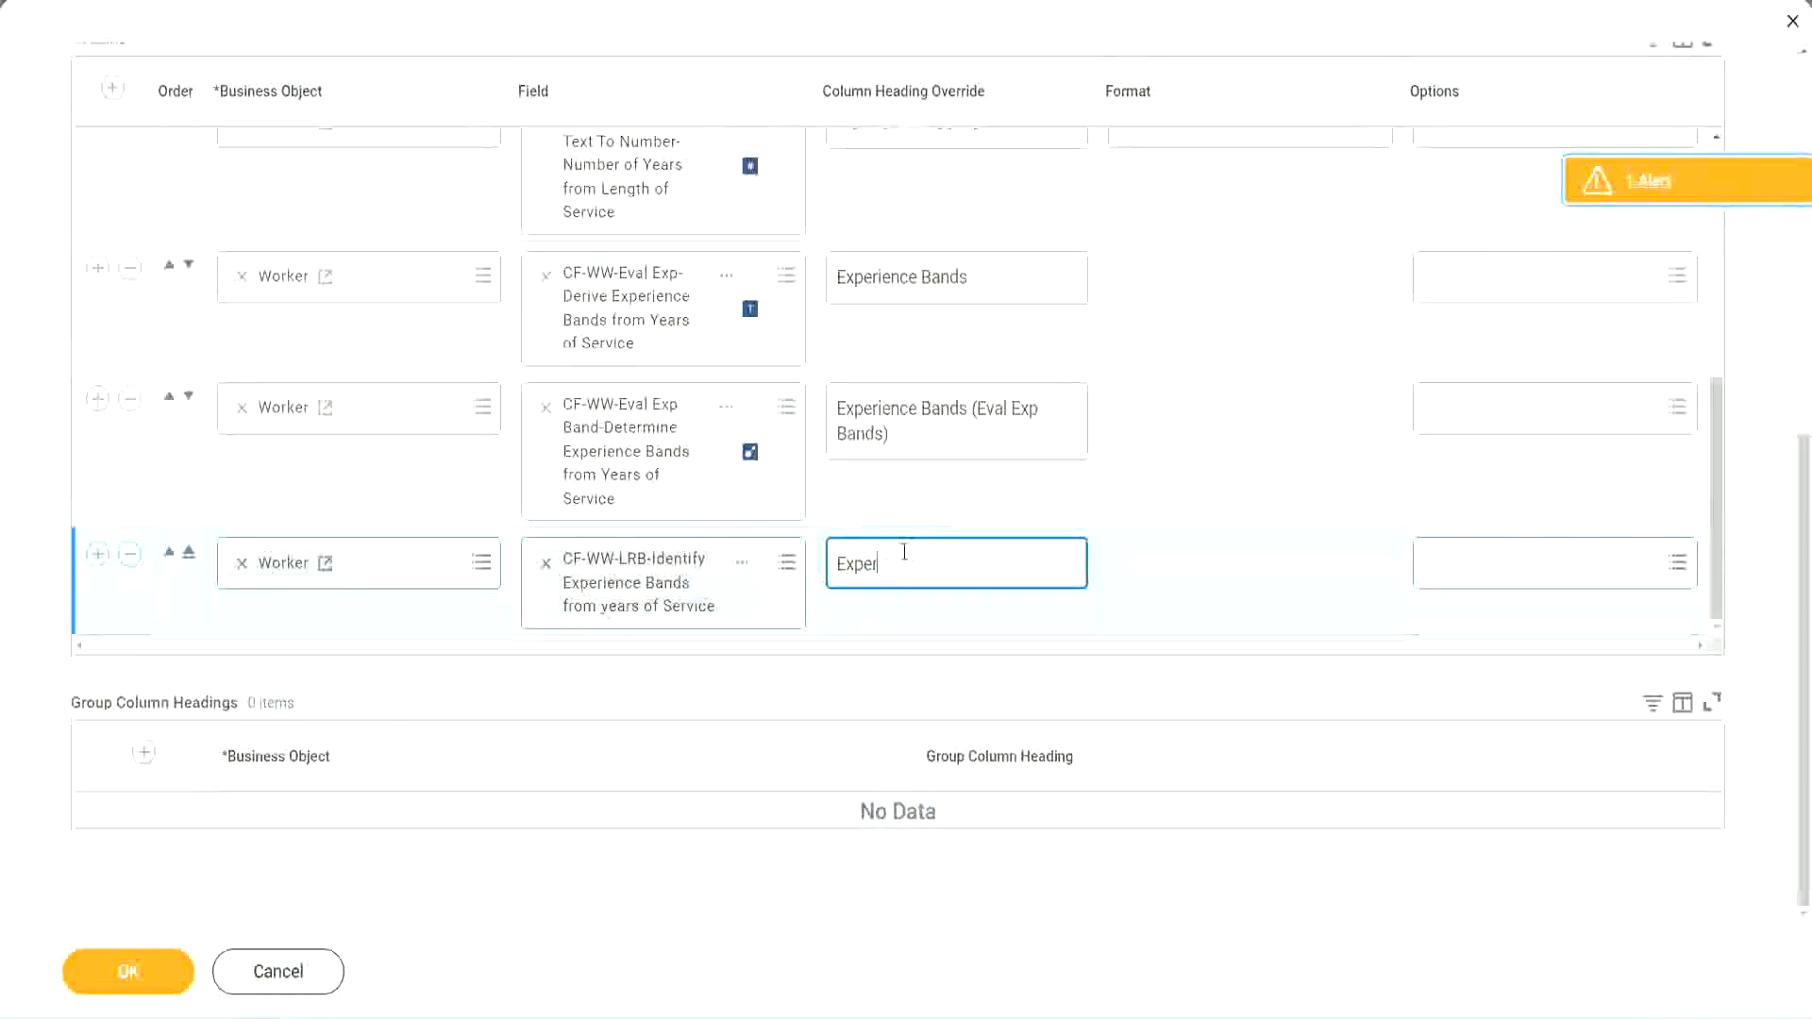
text(ience Bands (LRB))
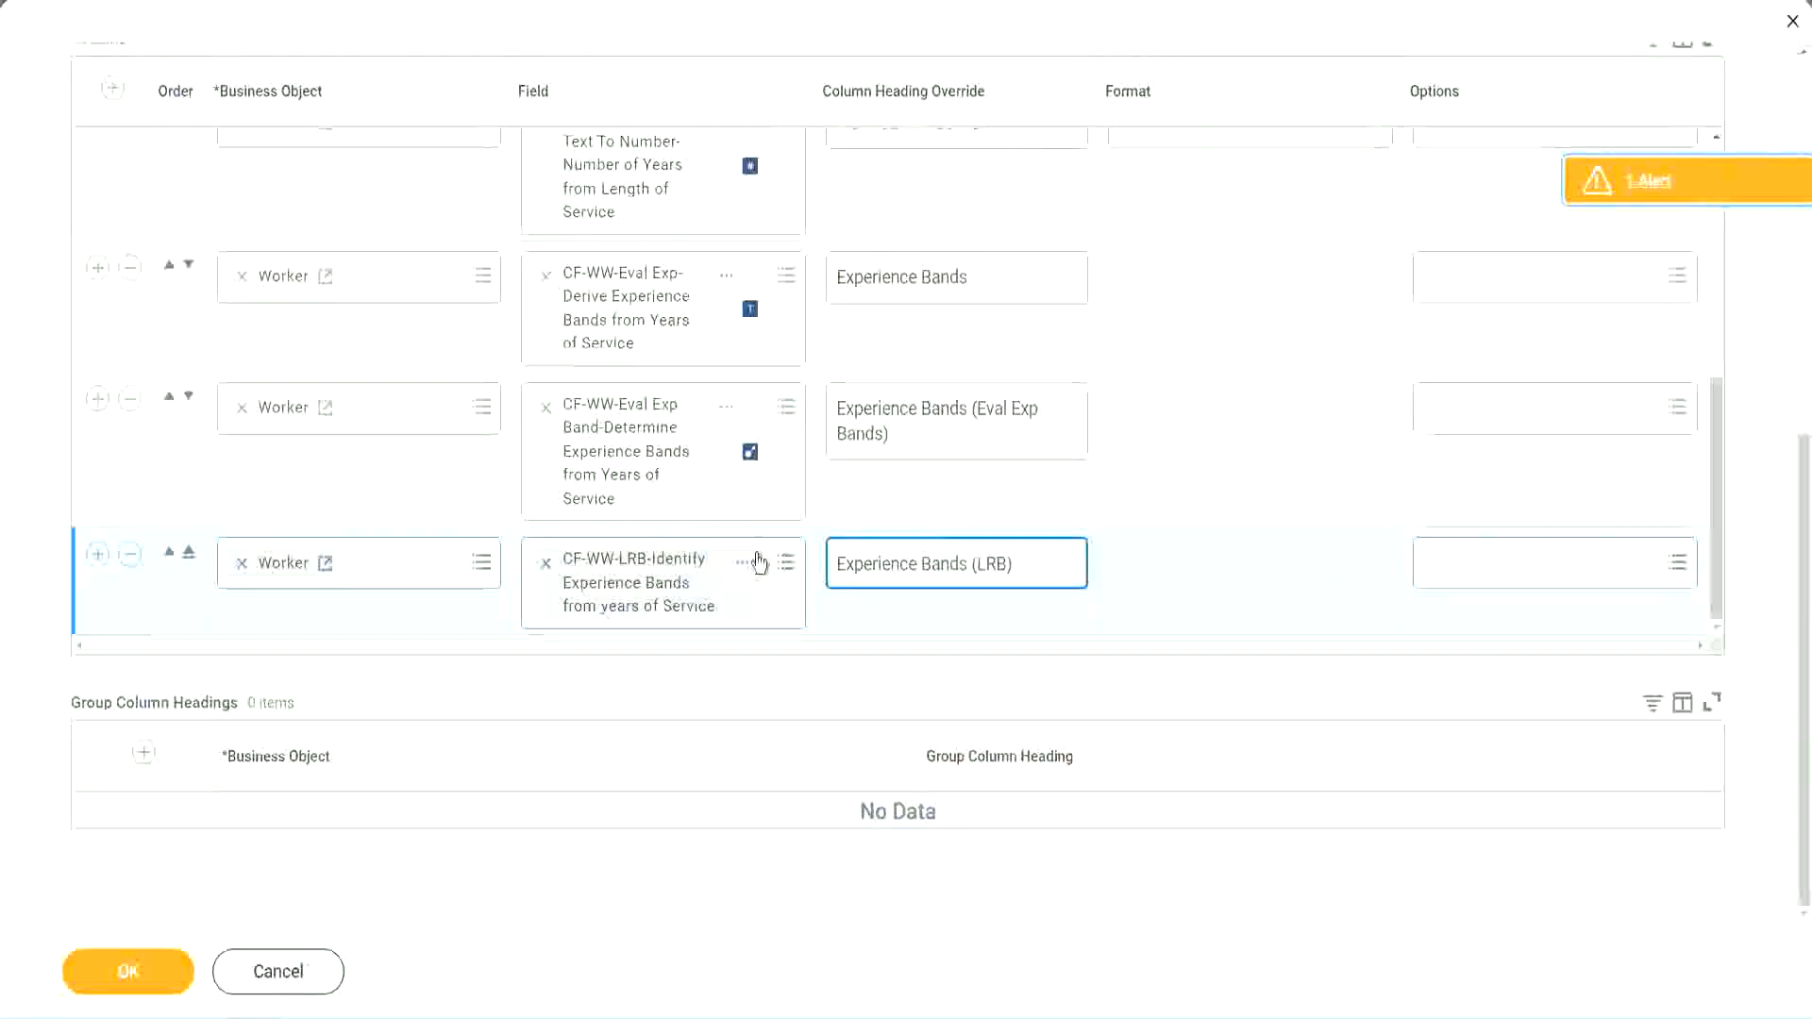
Save the report changes and run WW Employee Details with all worker type prompts left blank
click(158, 987)
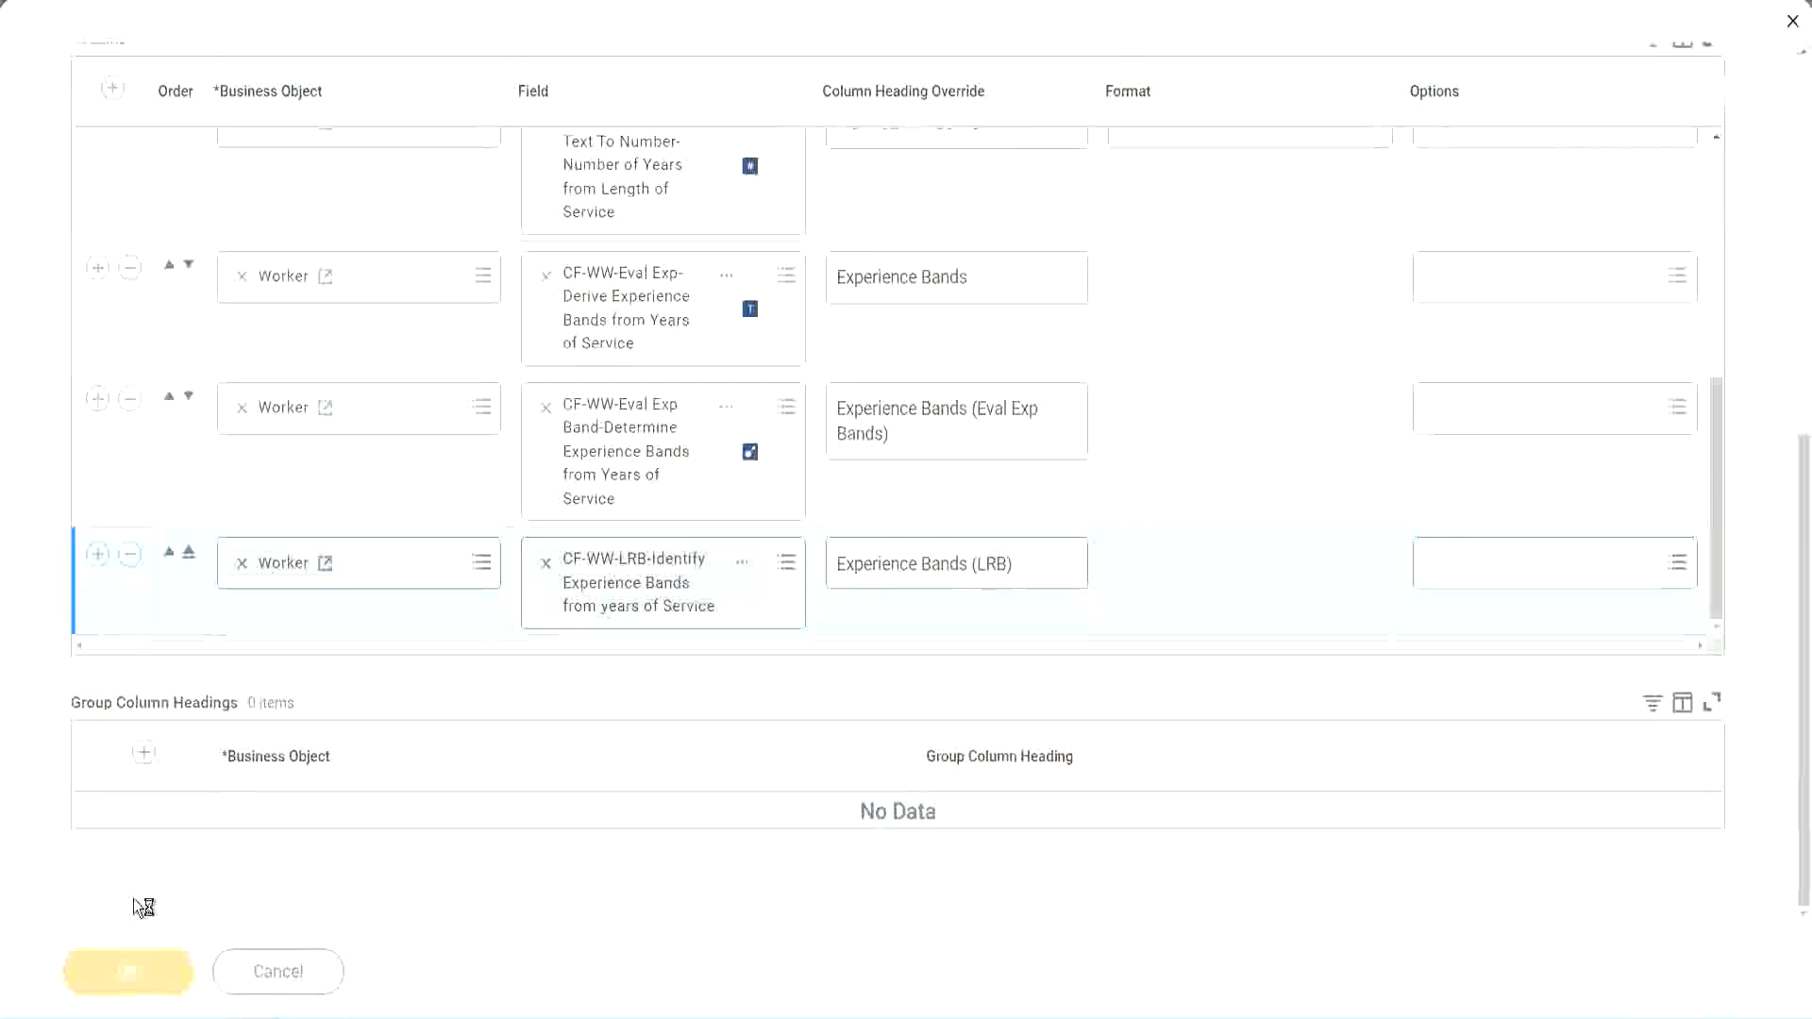
click(178, 955)
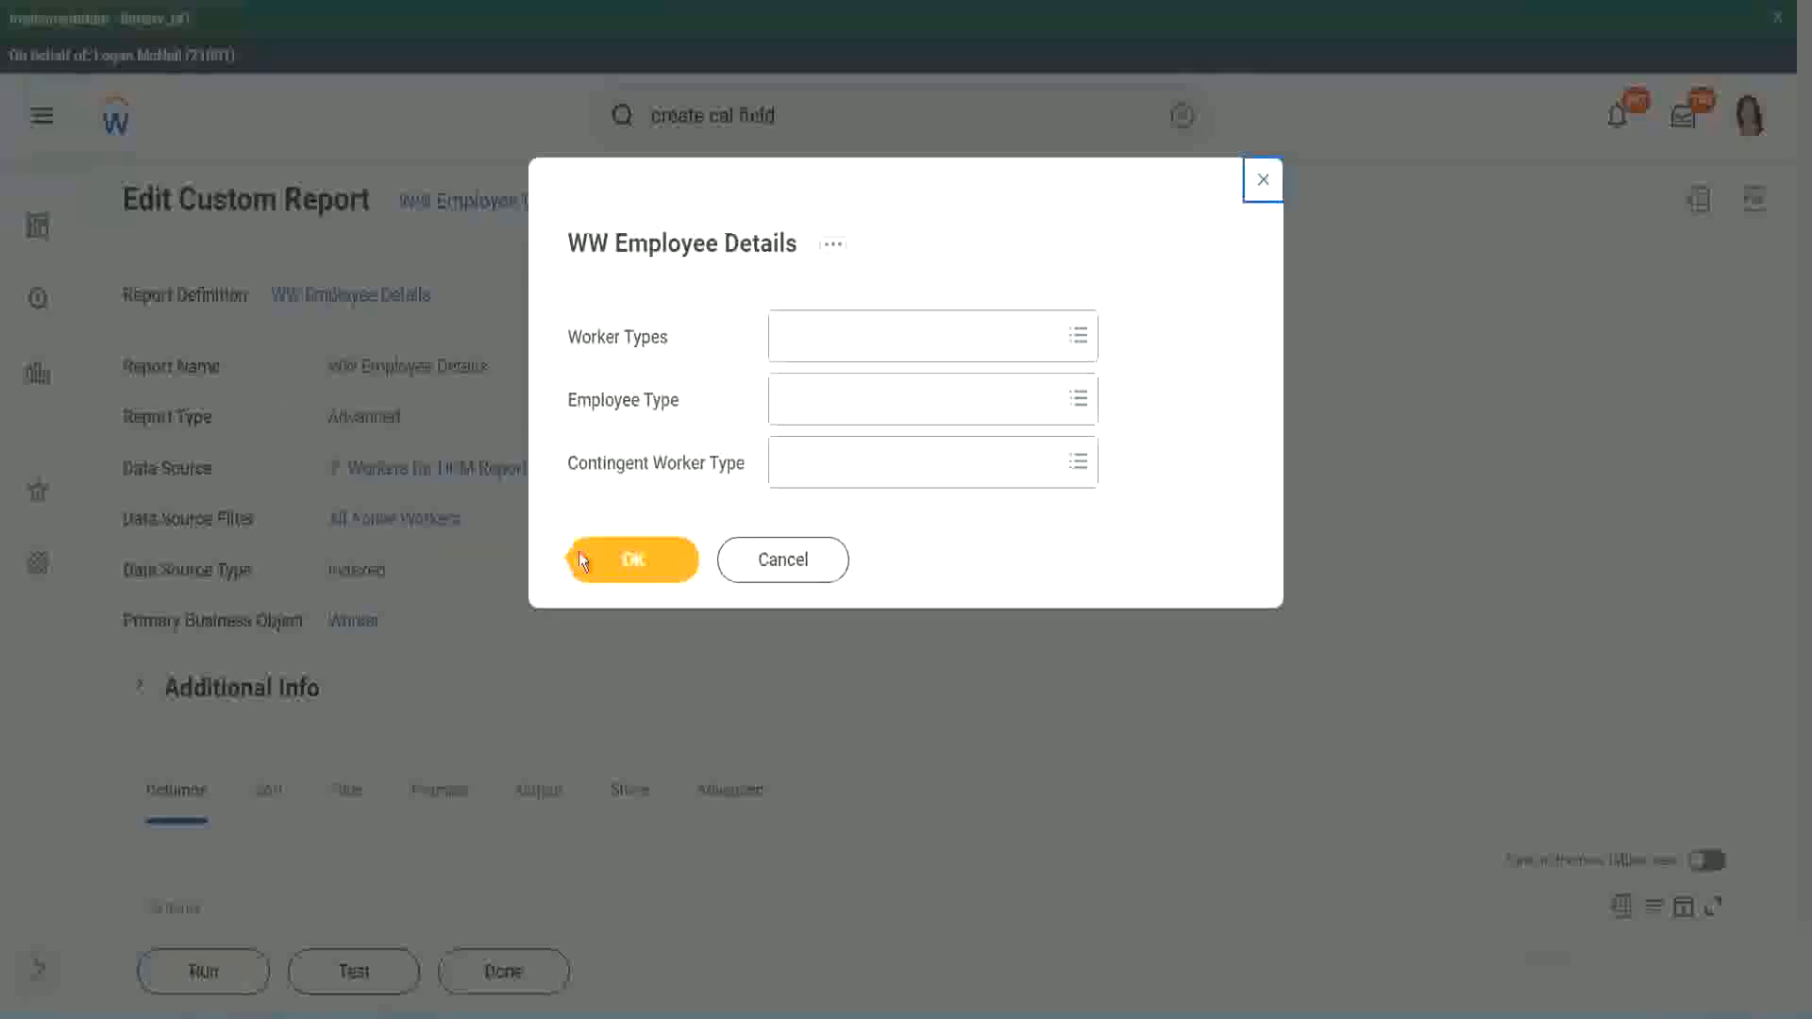
click(642, 564)
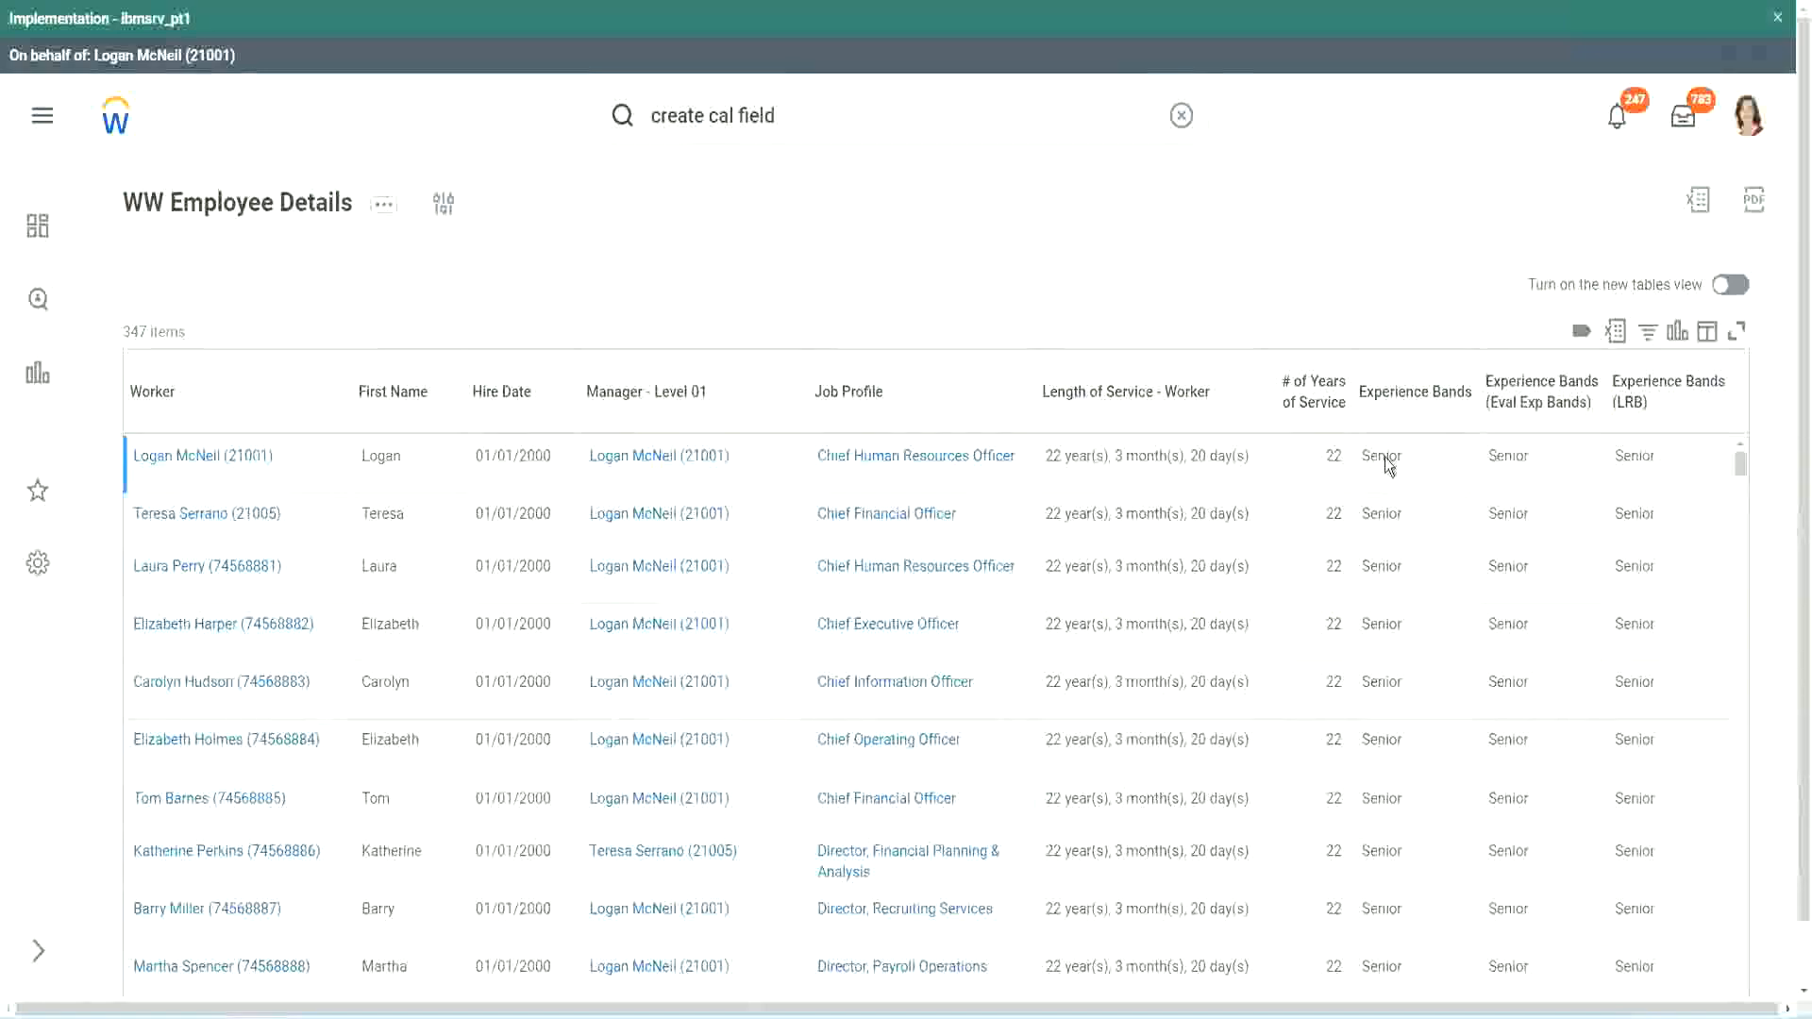
Compare the Experience Bands, Eval Exp Bands and LRB column values across the workers in the report output
double_click(1386, 456)
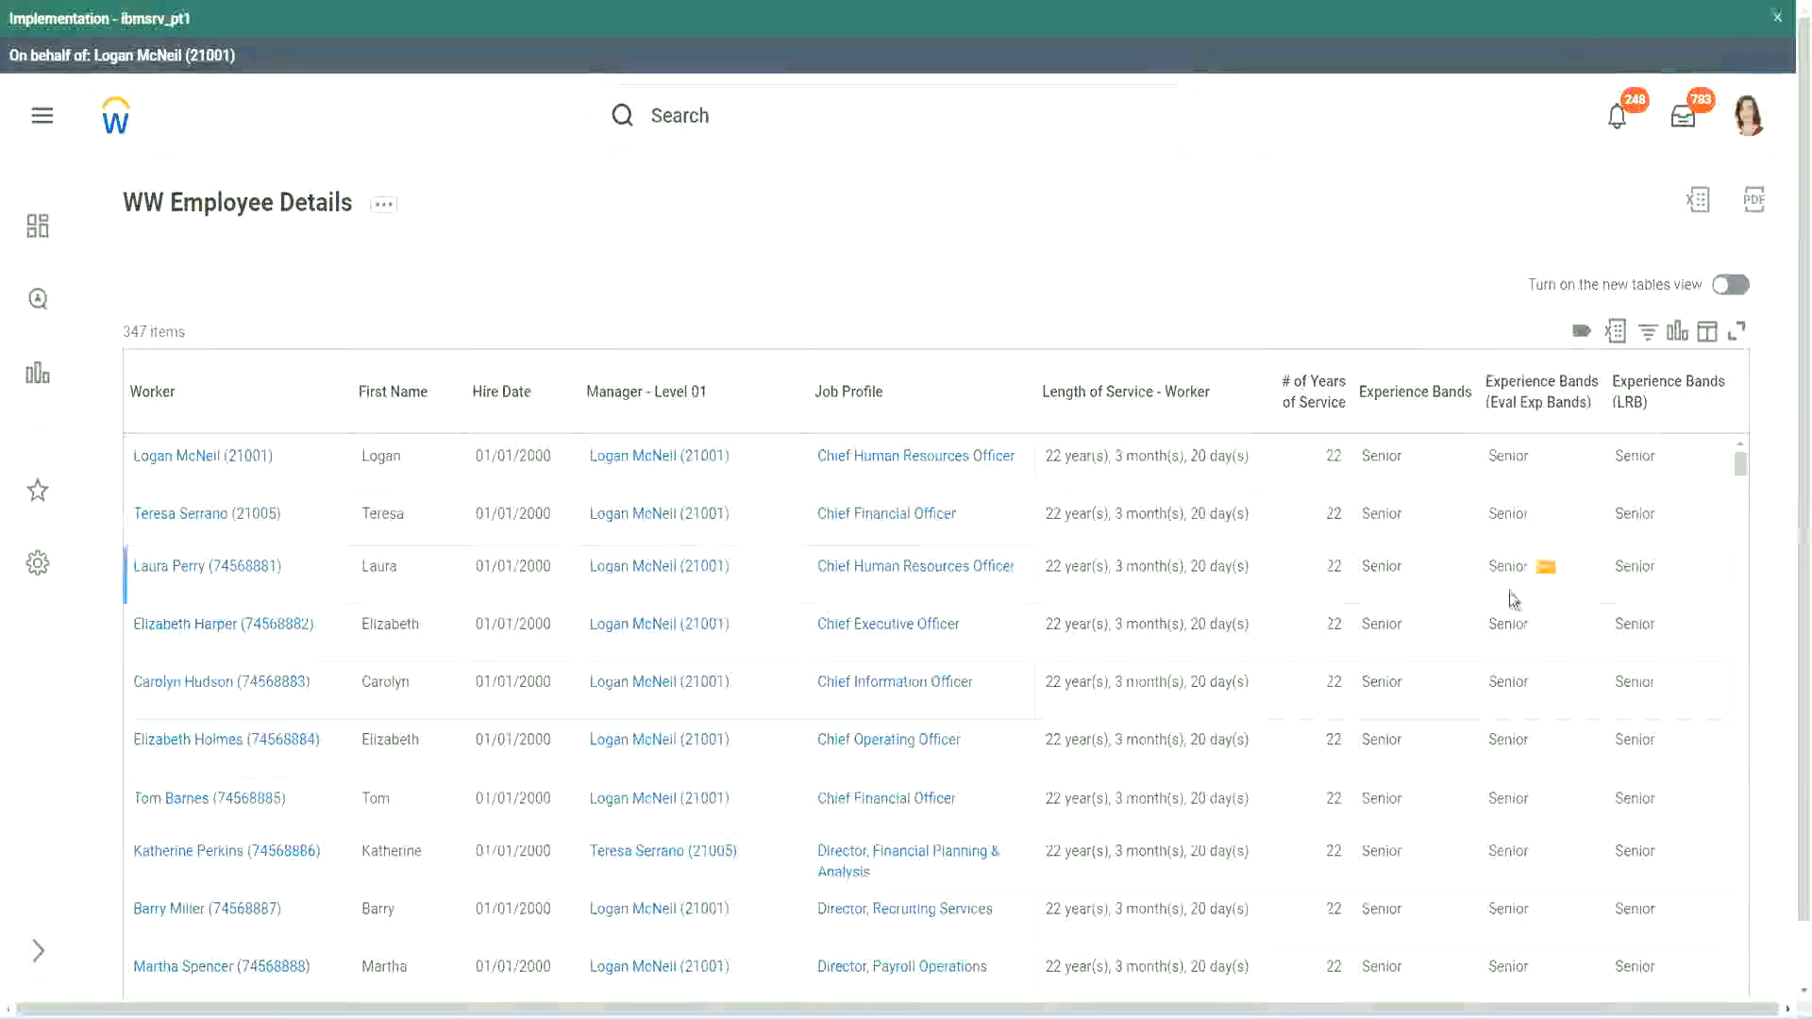
scroll(1508, 592, down, 10)
scroll(1498, 638, down, 3)
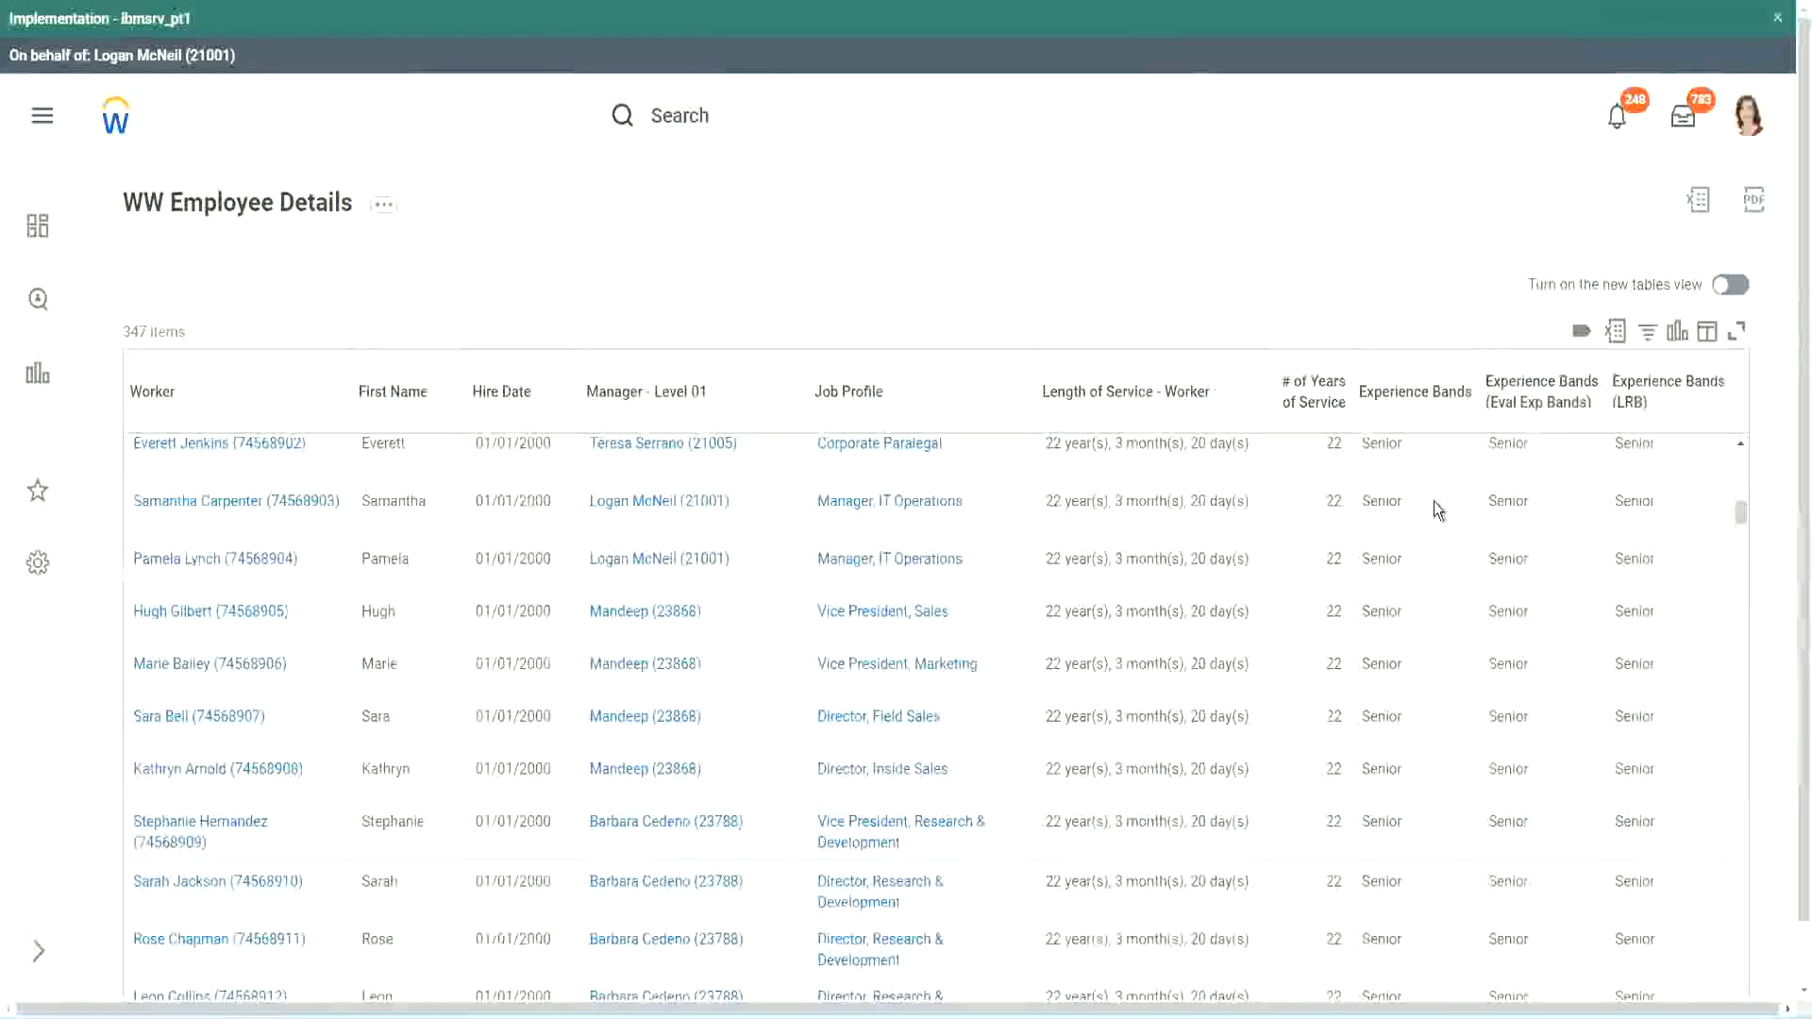
scroll(1419, 766, down, 3)
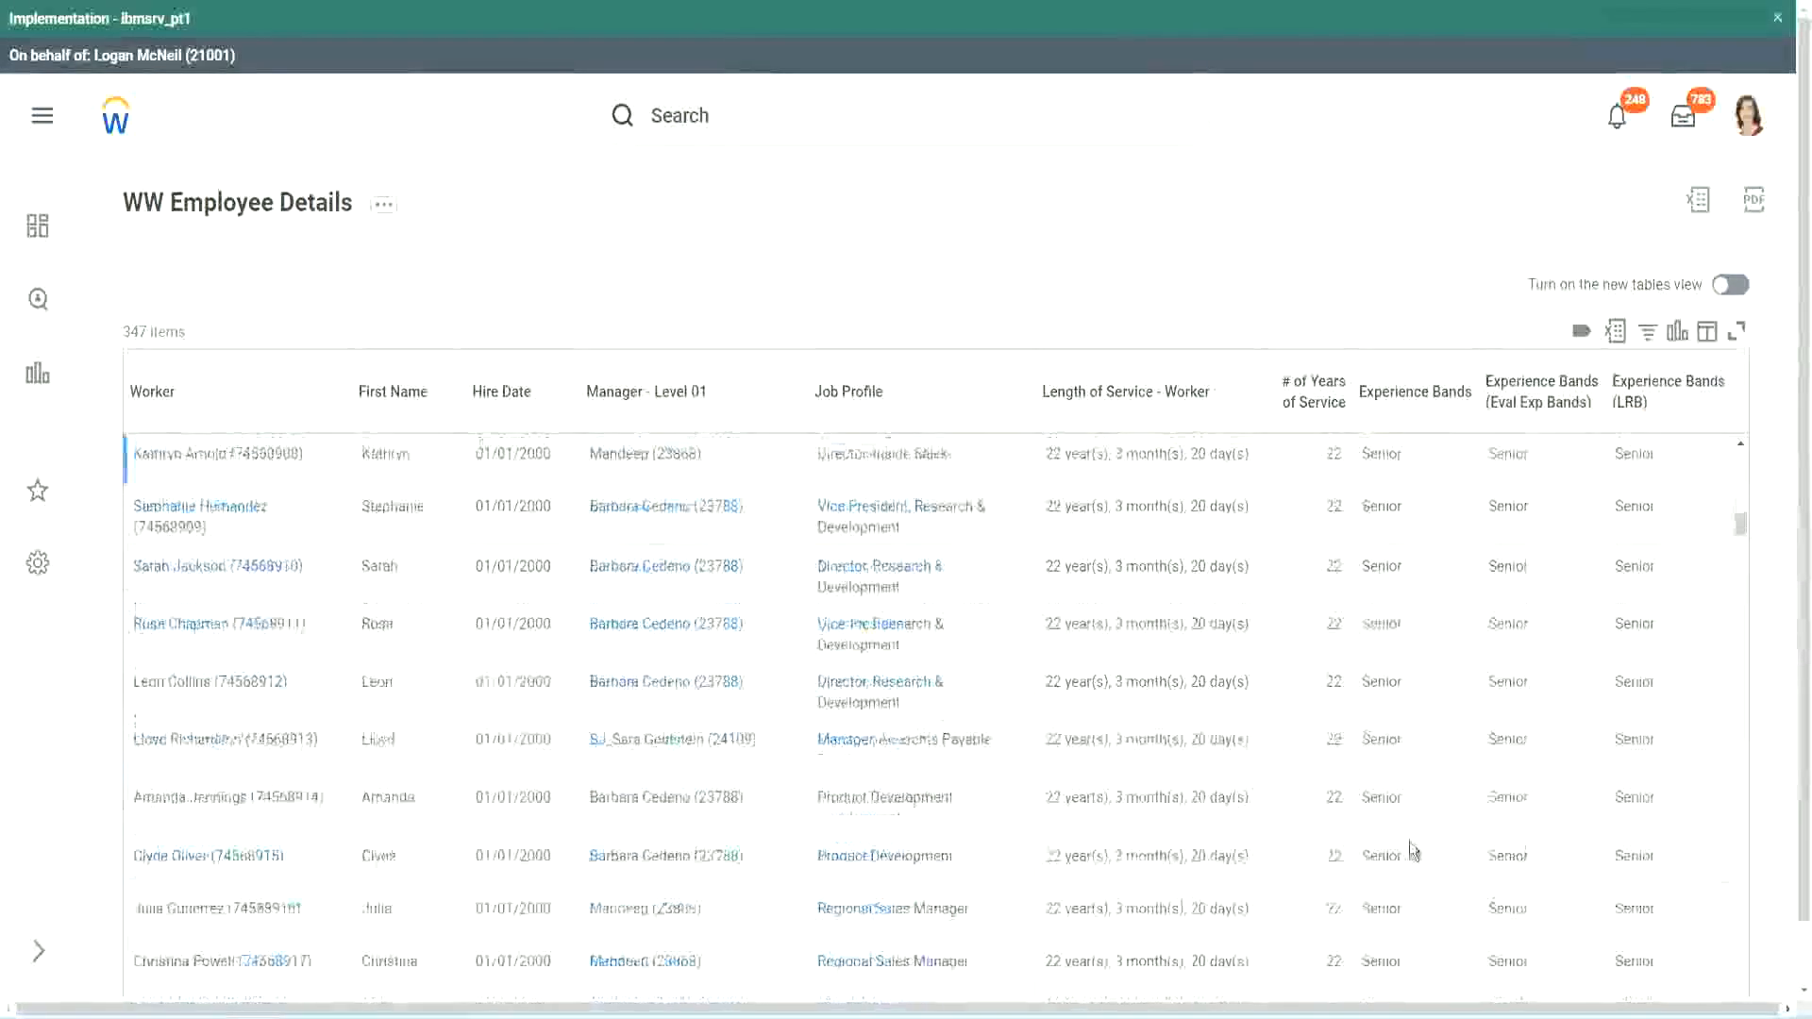
scroll(1421, 677, down, 1)
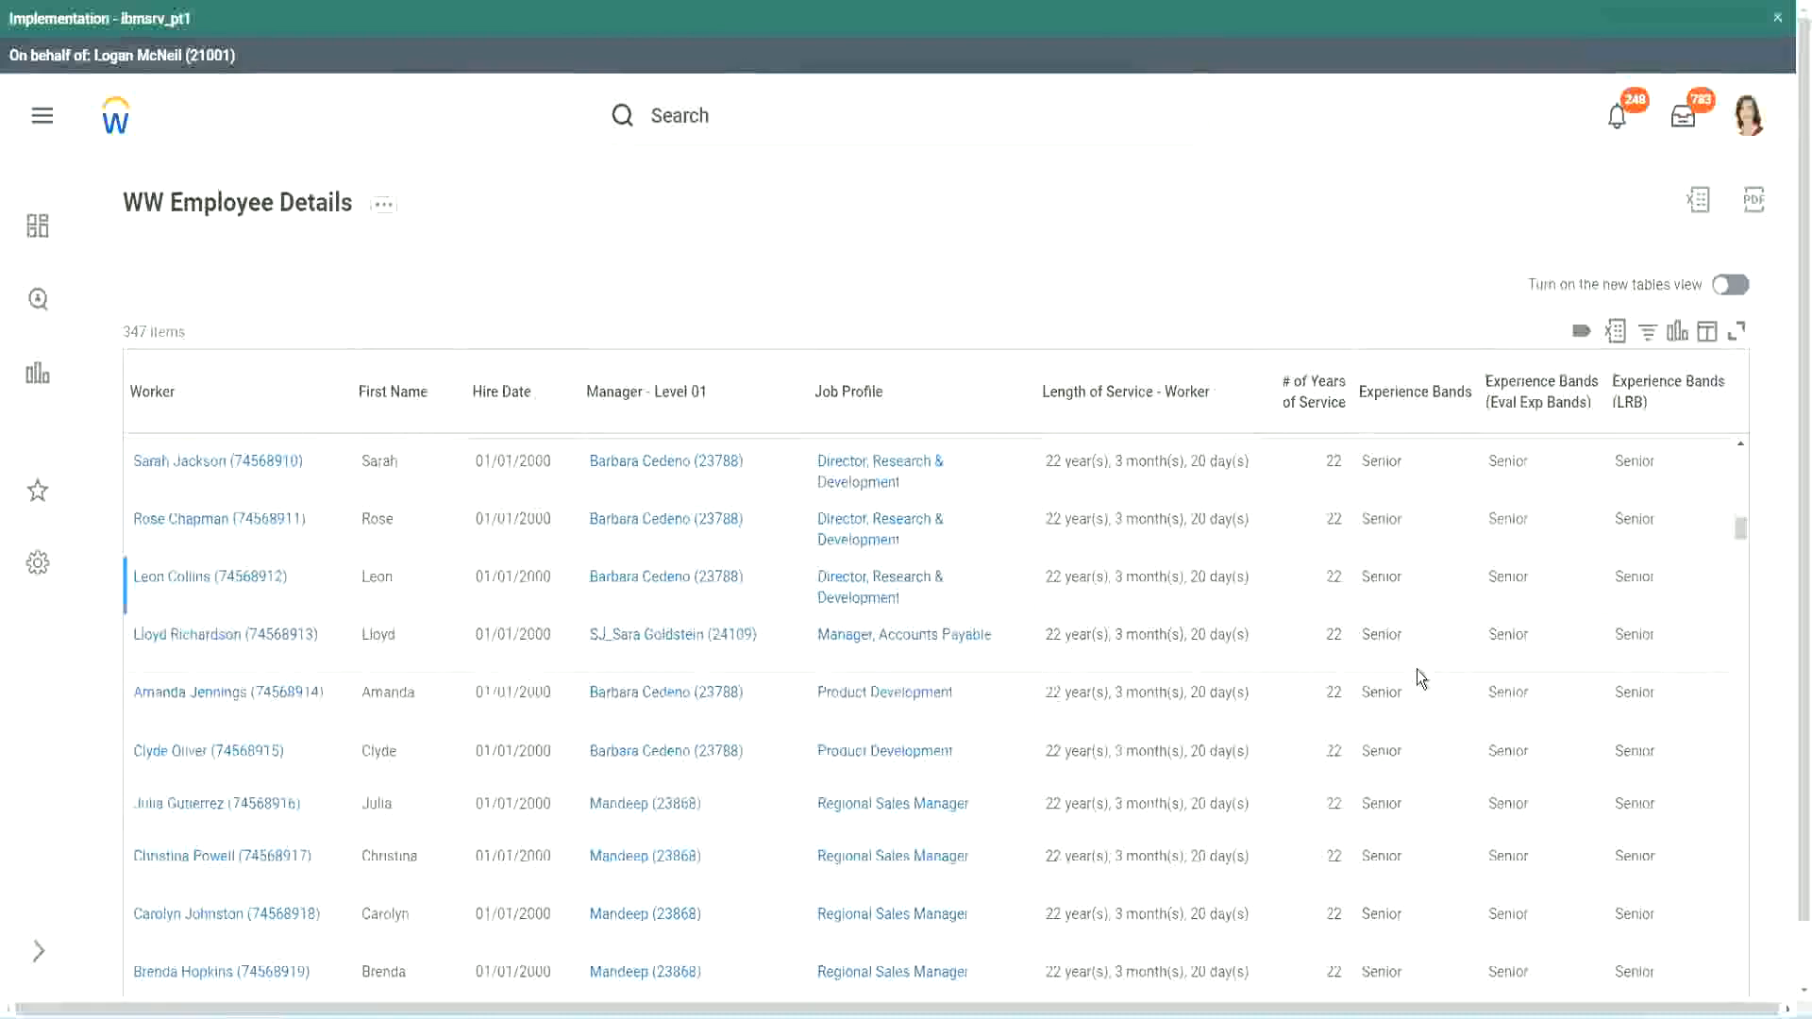